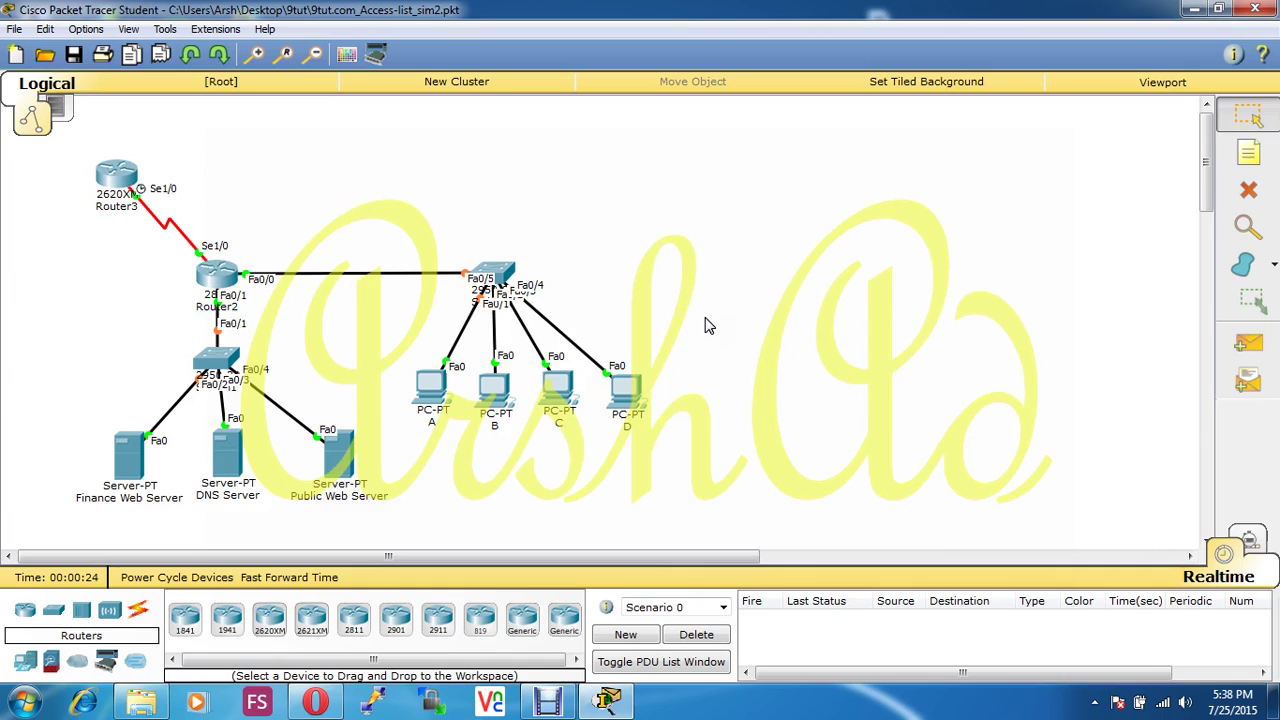
Step: Bring up the Cisco-200-120.pdf Corp1 access-list task, leaving the lab topology unchanged
click(1074, 277)
drag(612, 555, 597, 557)
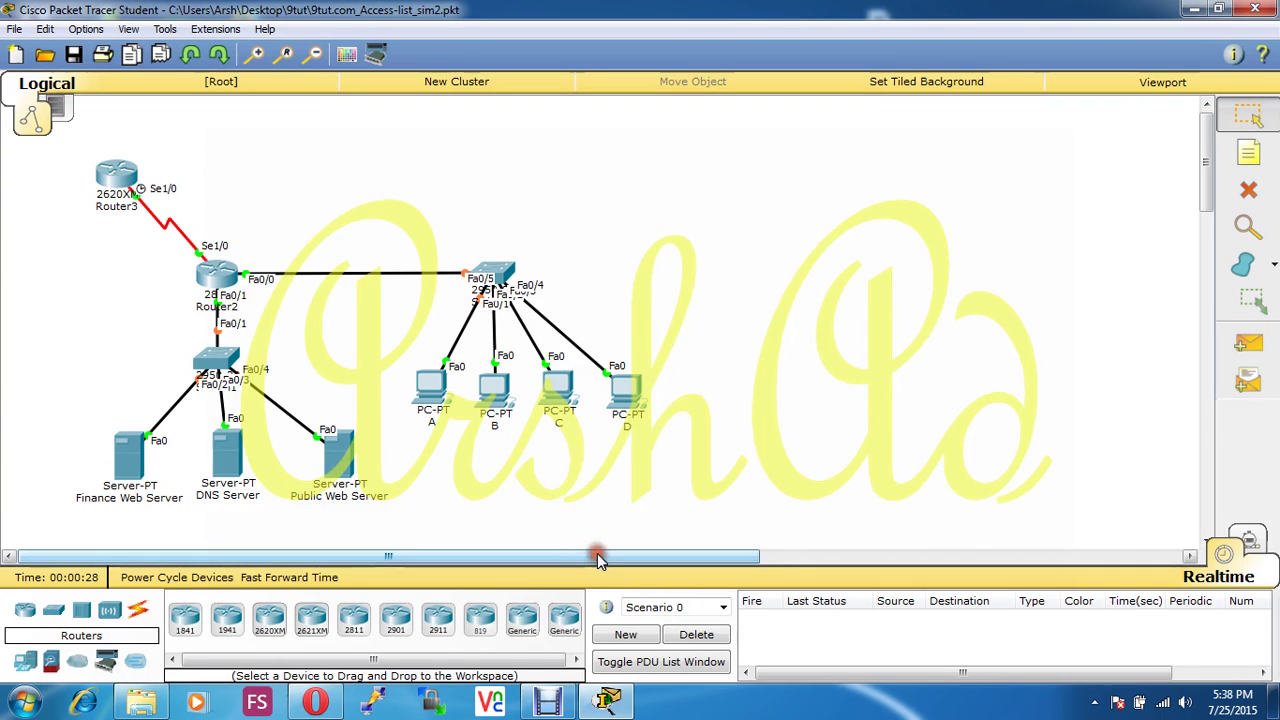
click(395, 617)
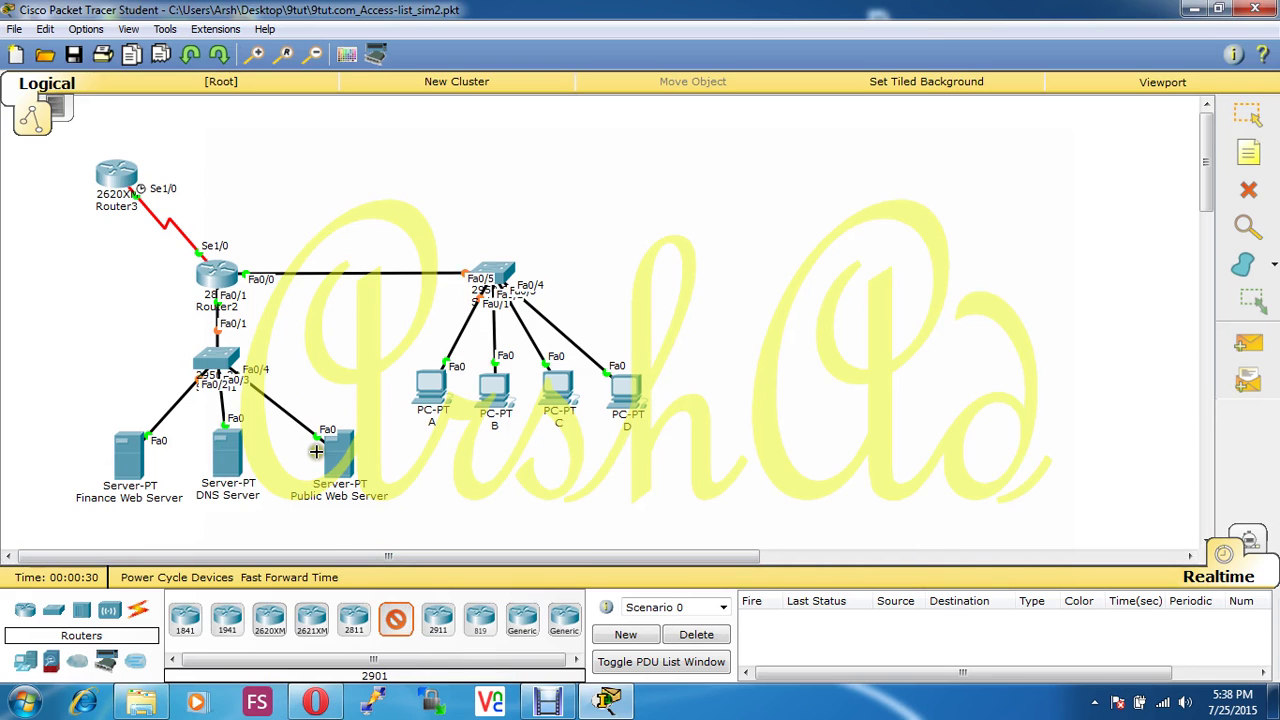
click(316, 702)
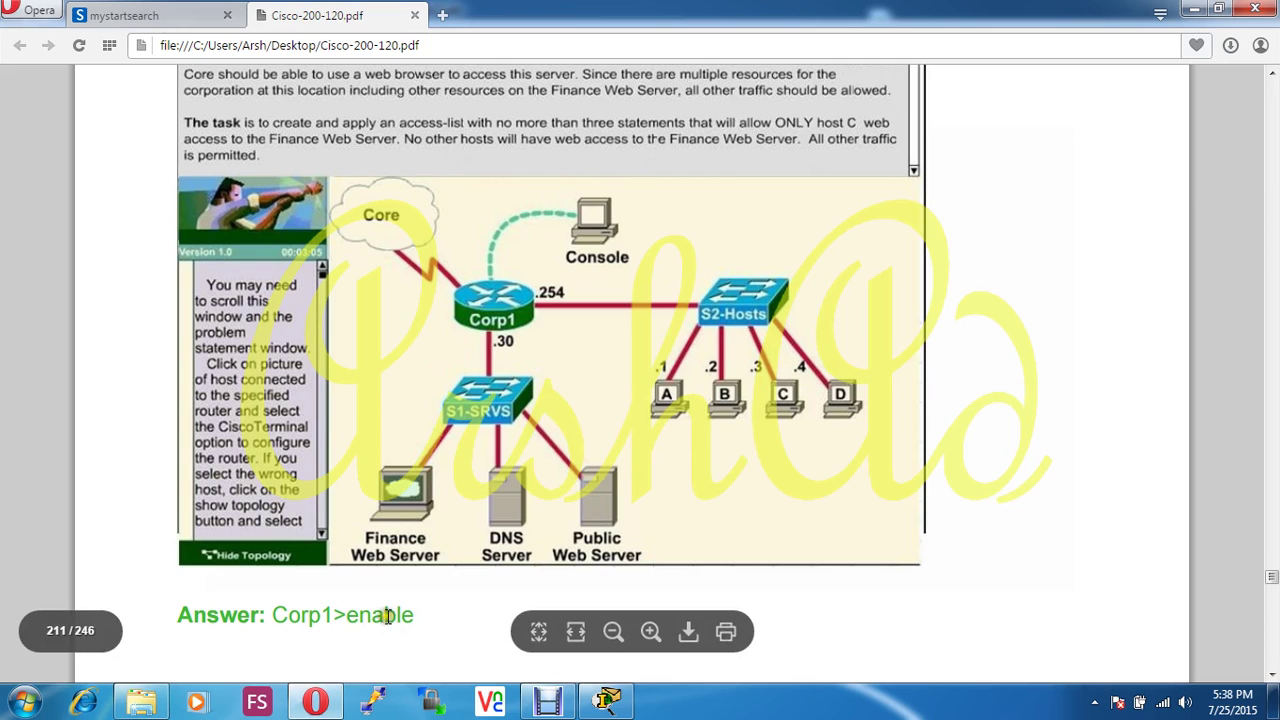
Step: Return to the Packet Tracer window showing the Router2/Router3 lab topology
click(607, 700)
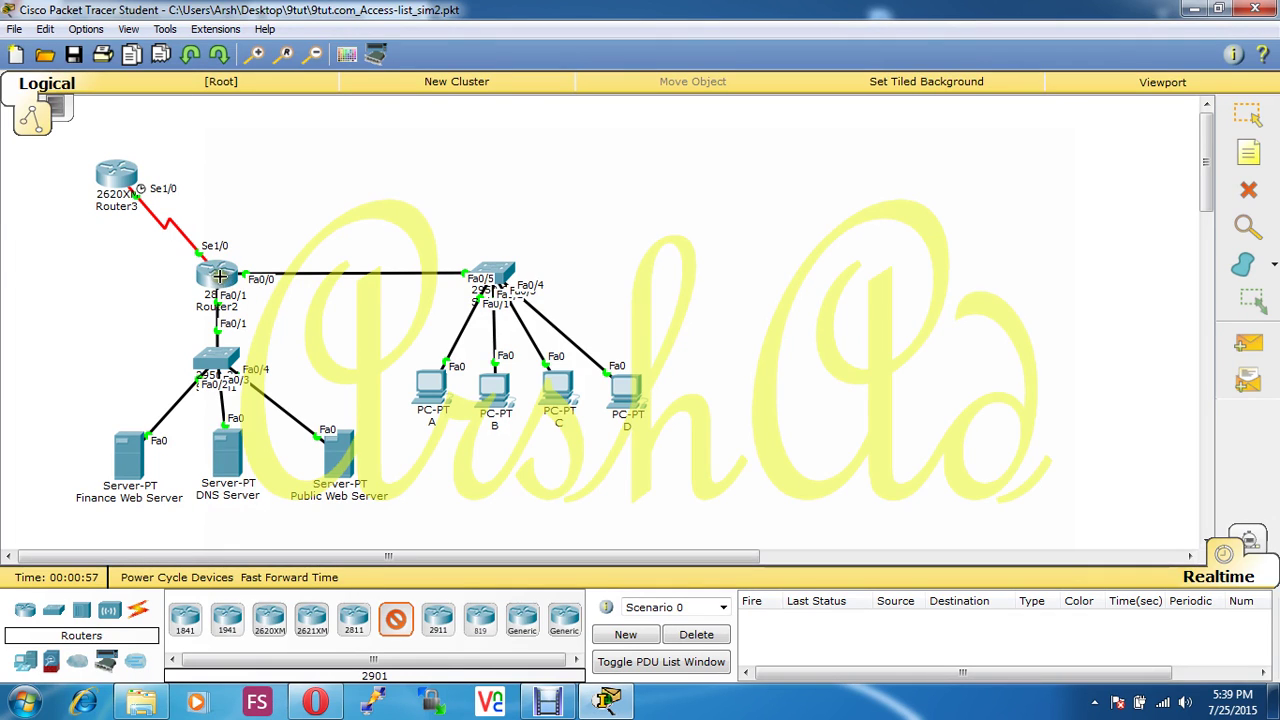
Step: Open Router2's CLI and enter privileged mode with enable
click(1247, 116)
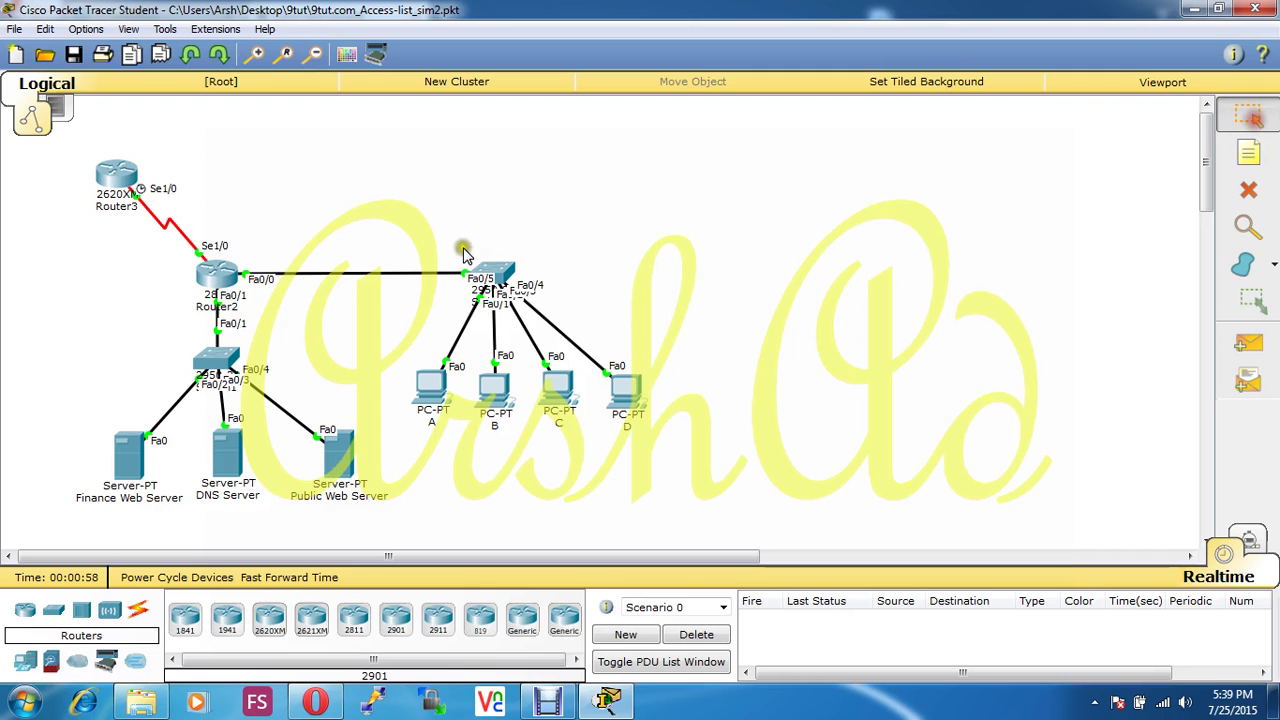
click(215, 275)
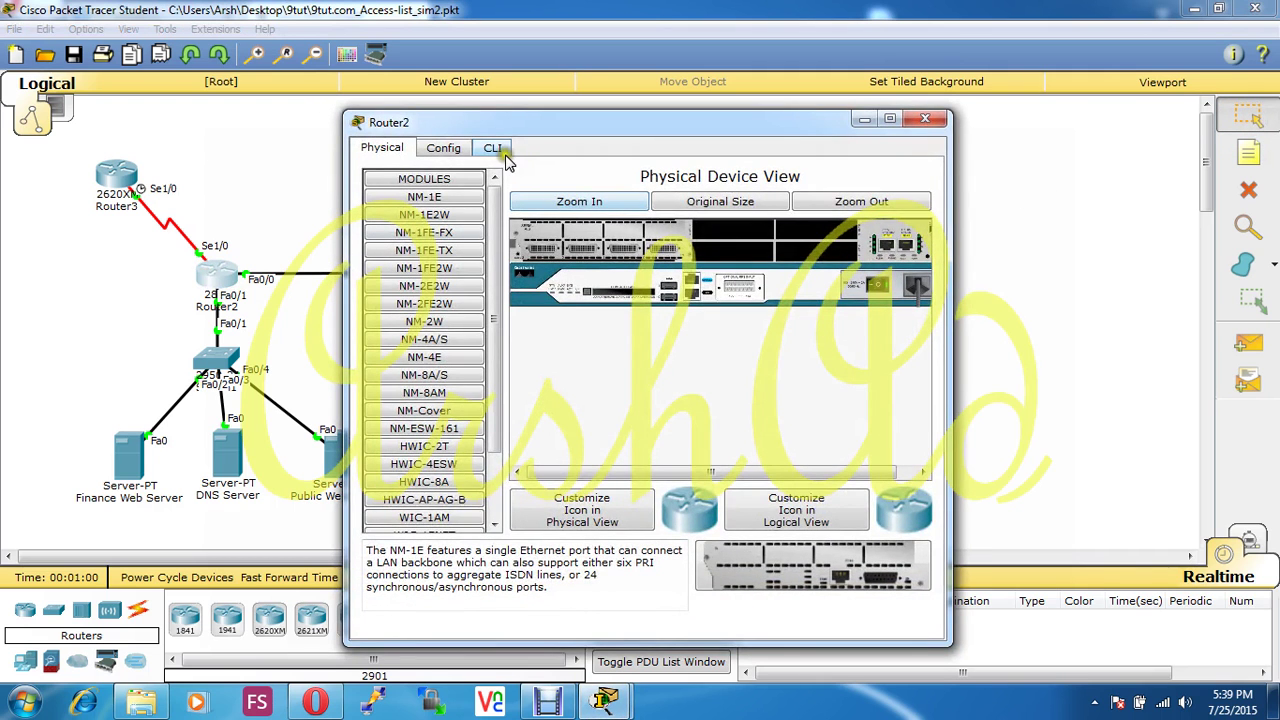
click(503, 153)
key(Return)
key(Return)
key(Return)
key(Return)
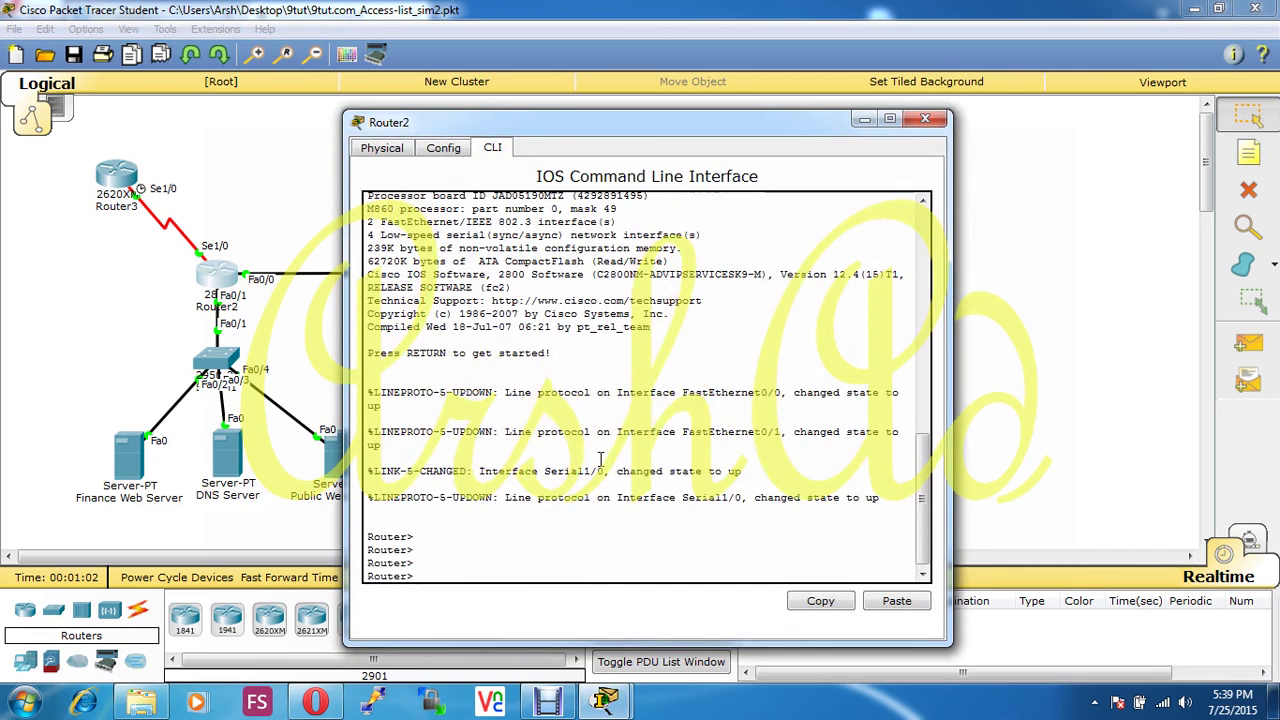
text(ena)
key(Return)
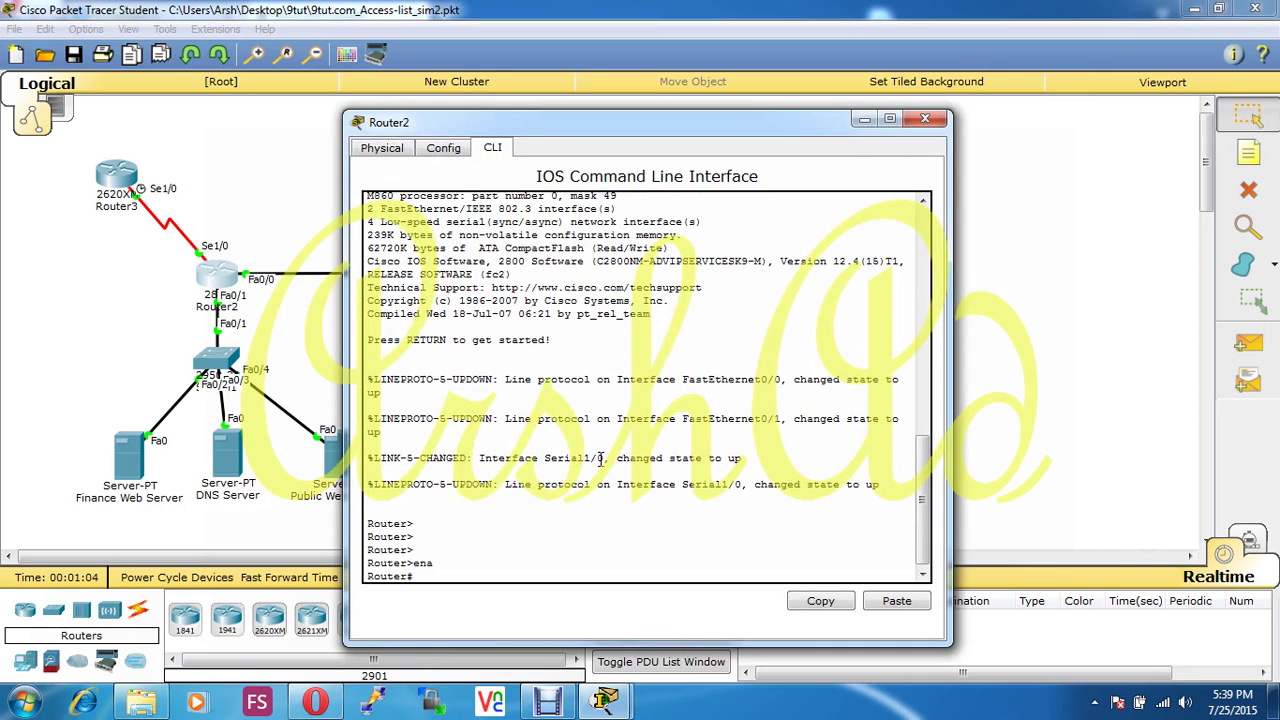
Step: Run show ip interface brief on Router2, then start a note beside its Fa0/0 link
text(sho)
key(Tab)
text(in)
key(Tab)
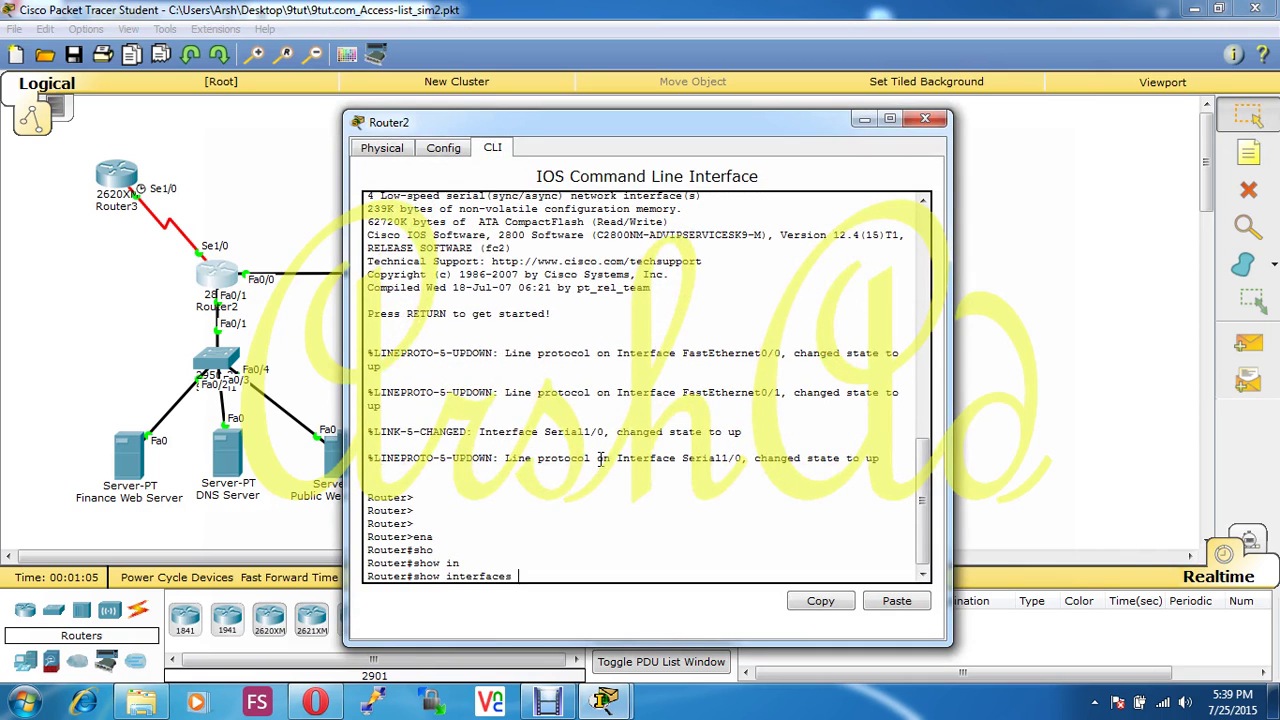
key(BackSpace)
key(BackSpace)
key(BackSpace)
key(BackSpace)
key(BackSpace)
key(BackSpace)
key(BackSpace)
key(BackSpace)
key(BackSpace)
text(p)
key(Tab)
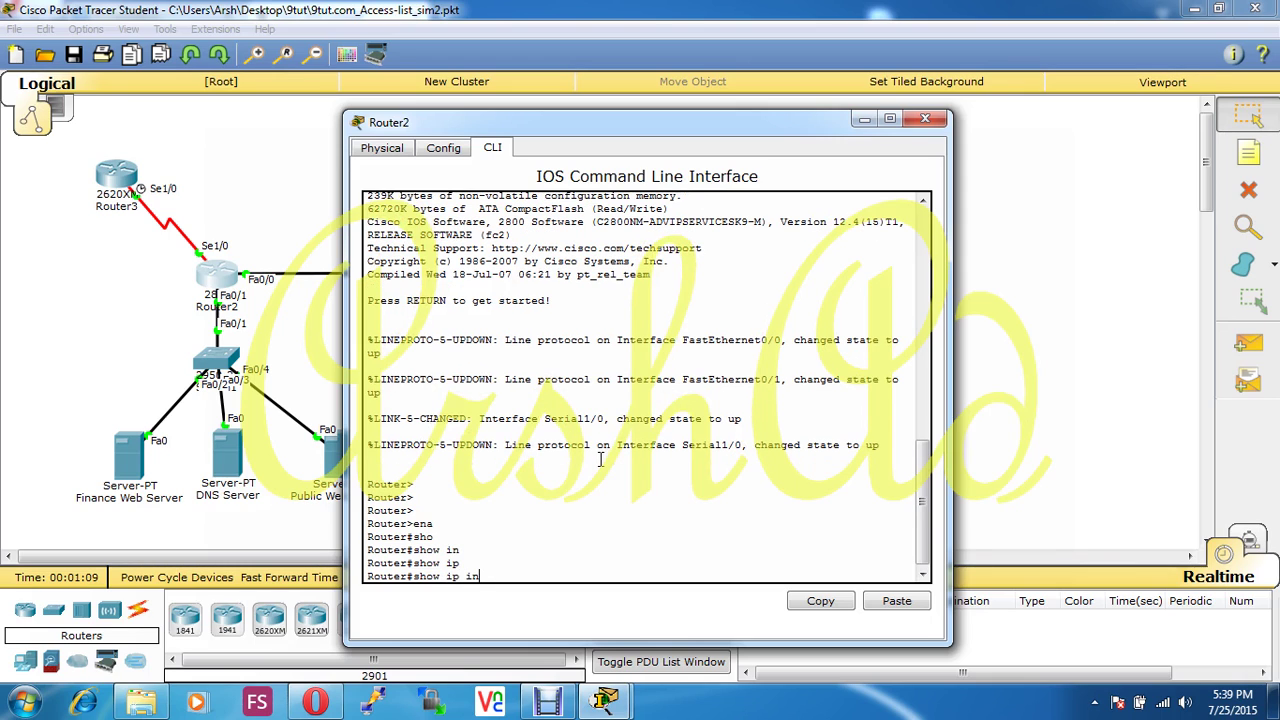
key(Tab)
text(t)
key(Tab)
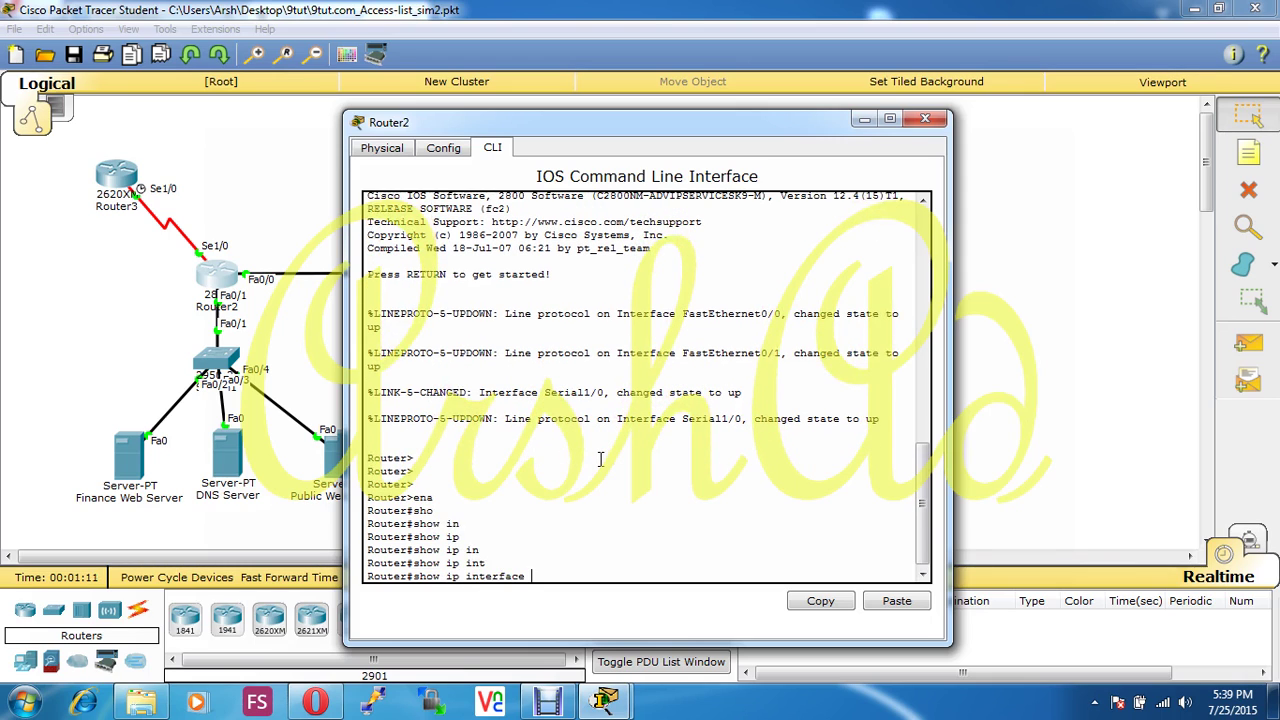
text(br)
key(Tab)
key(Return)
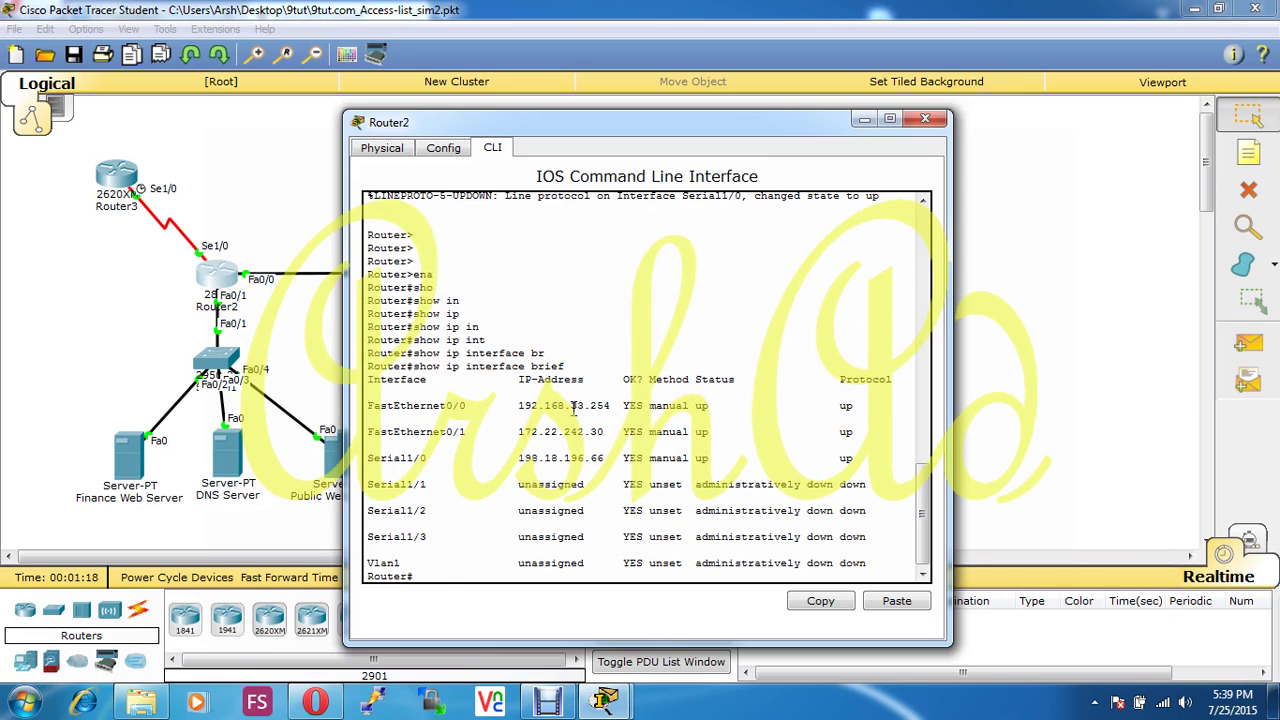
click(1249, 153)
click(247, 247)
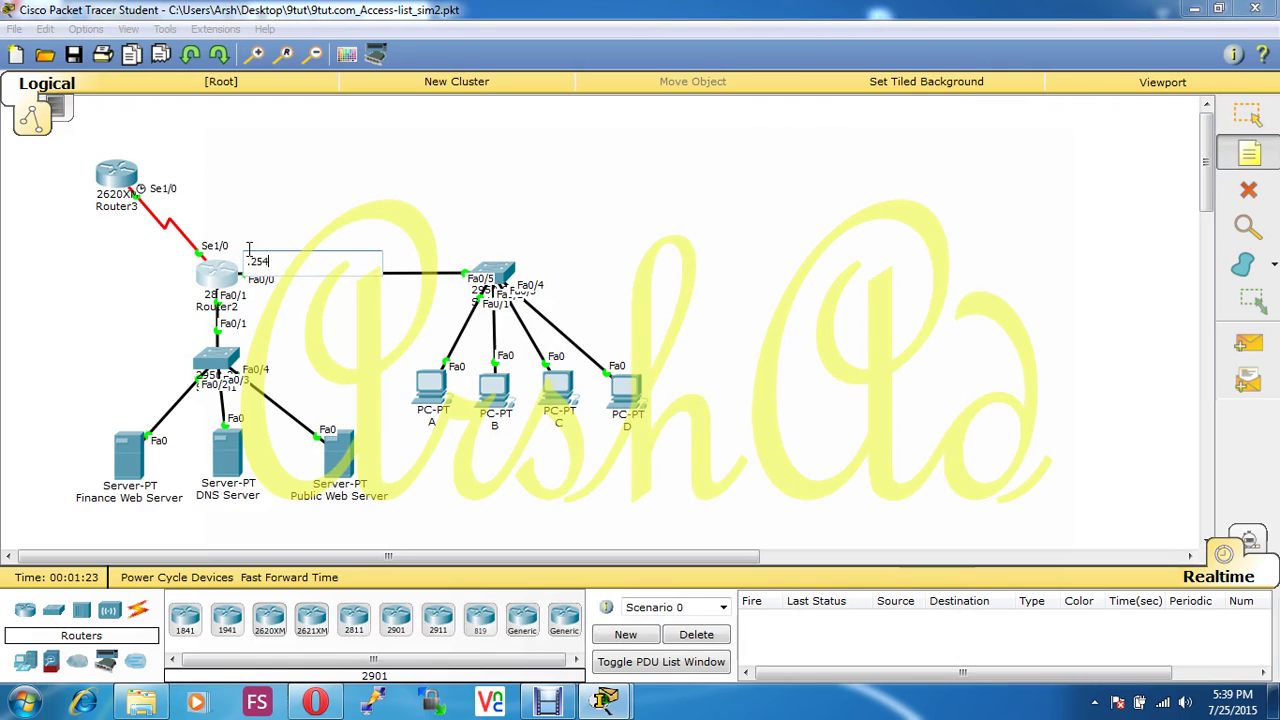
Step: Commit the .254 note by Router2's Fa0/0, discard the empty note, and reopen Router2's CLI
click(305, 226)
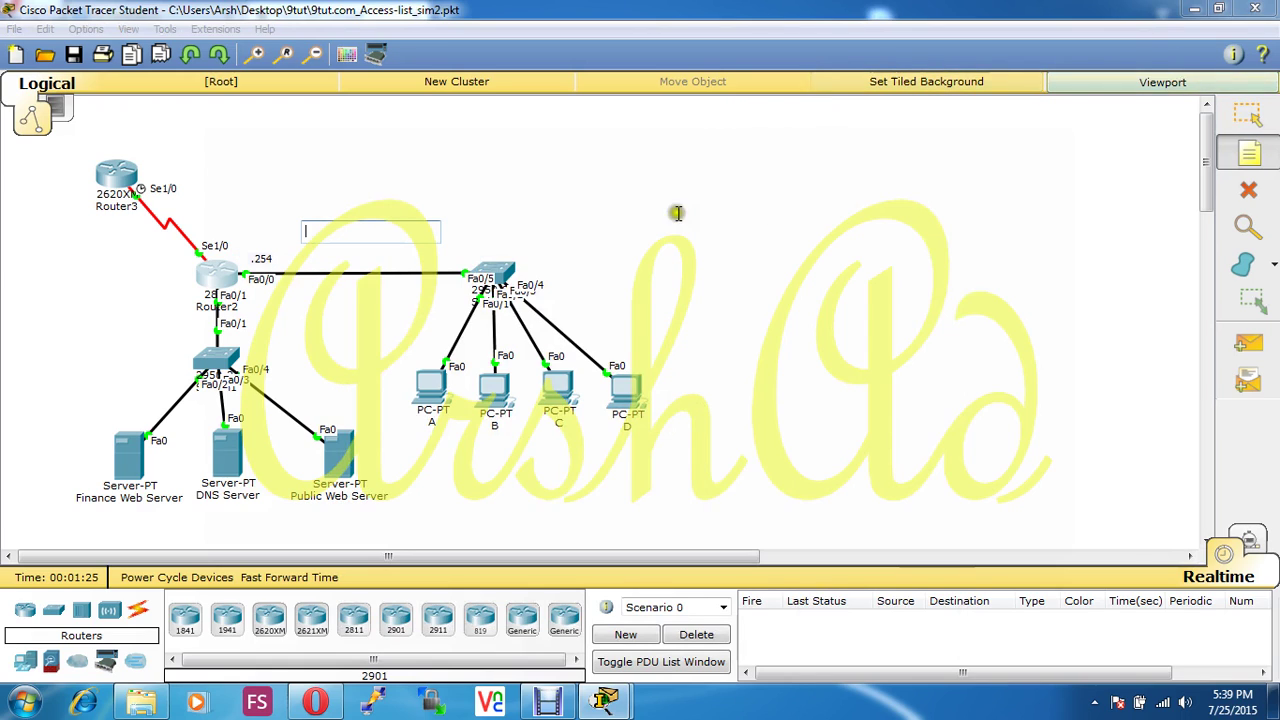
click(1235, 158)
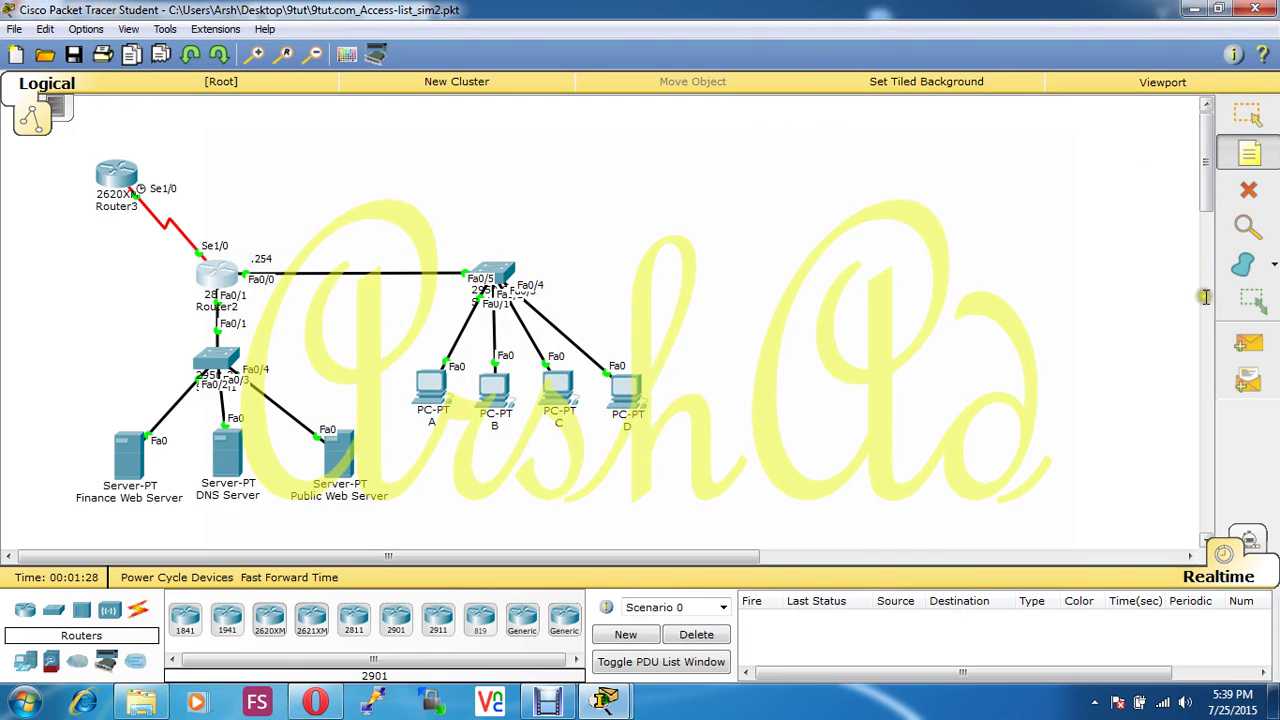
click(1247, 116)
click(219, 276)
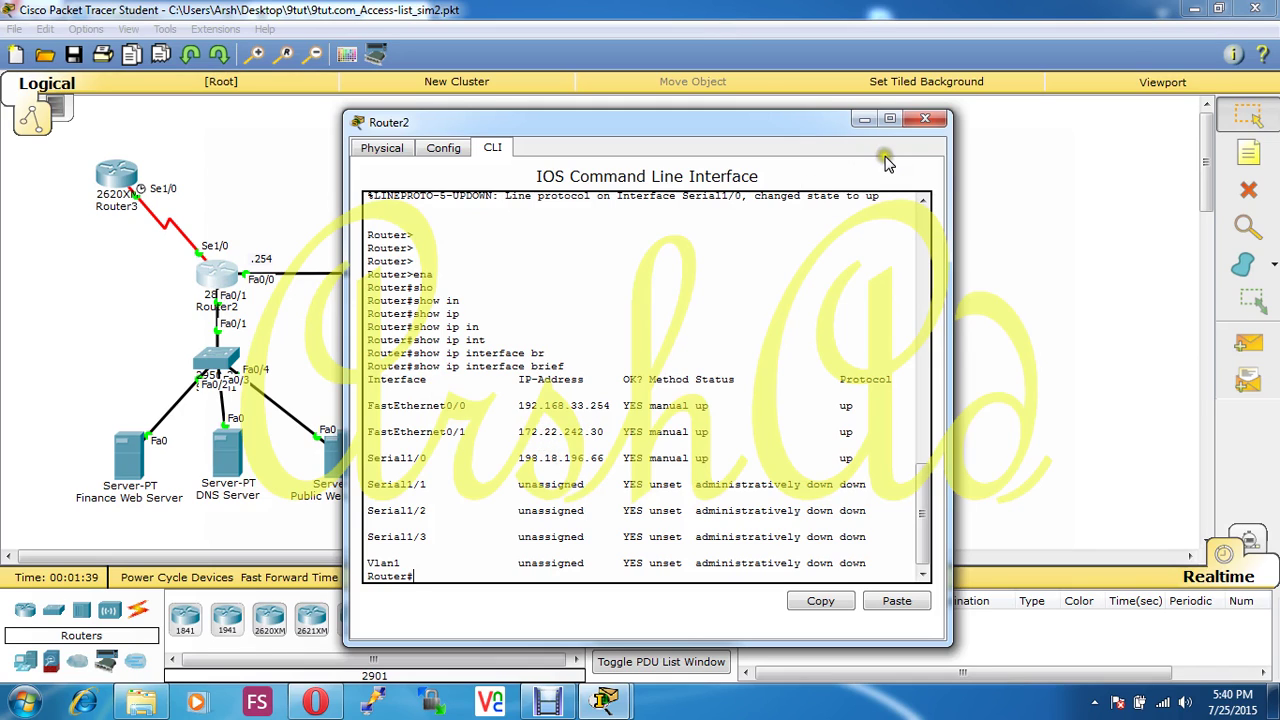
Step: Add a '.30' note beside Router2's Fa0/1 link
click(1240, 150)
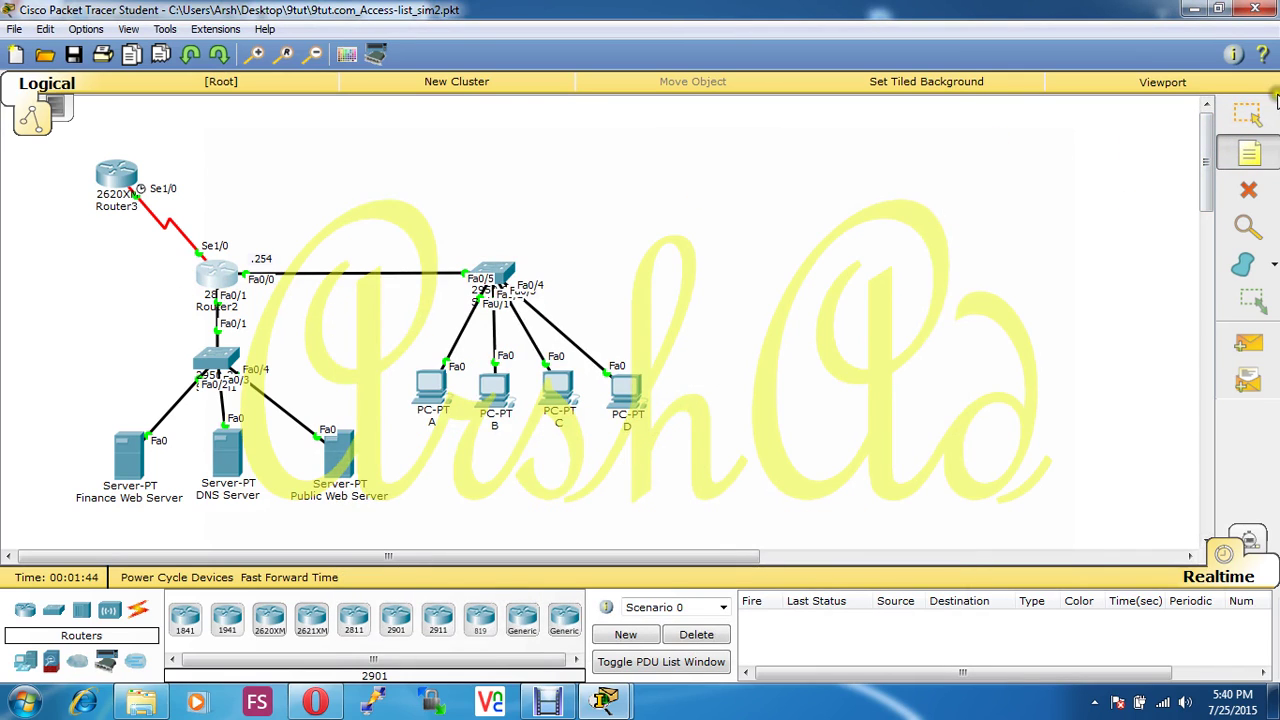
click(1245, 116)
click(226, 258)
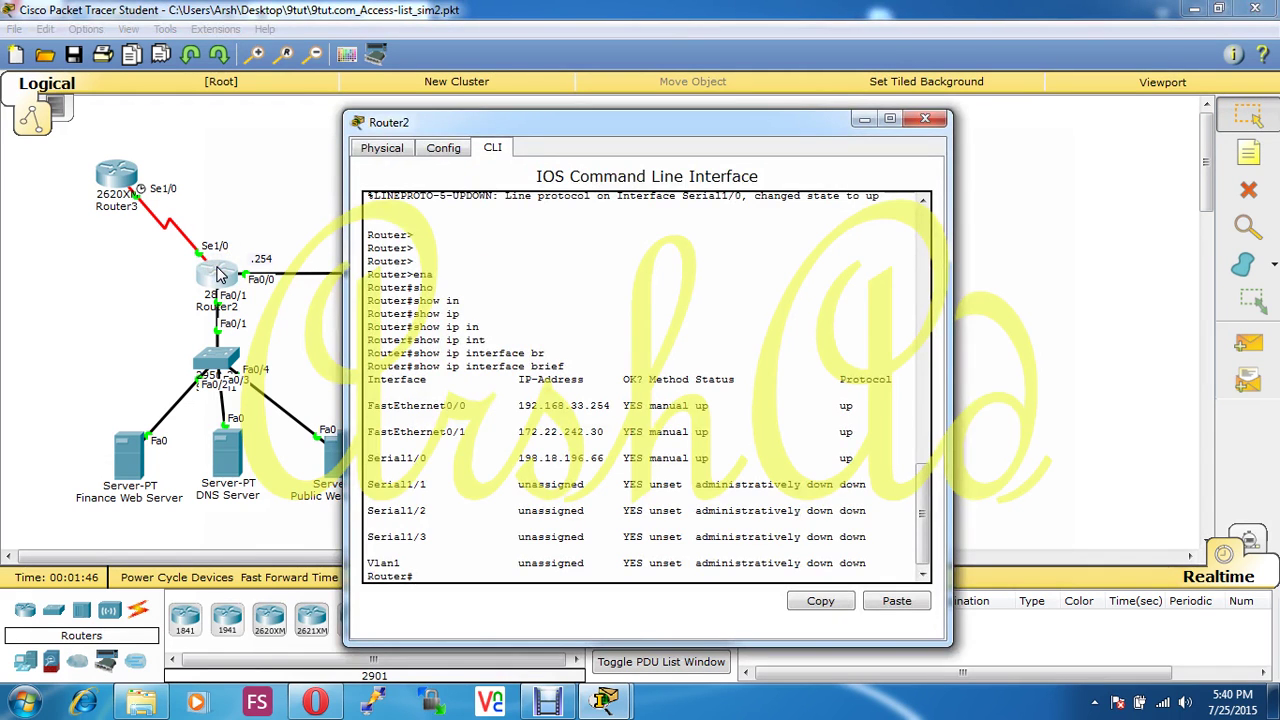
click(1245, 116)
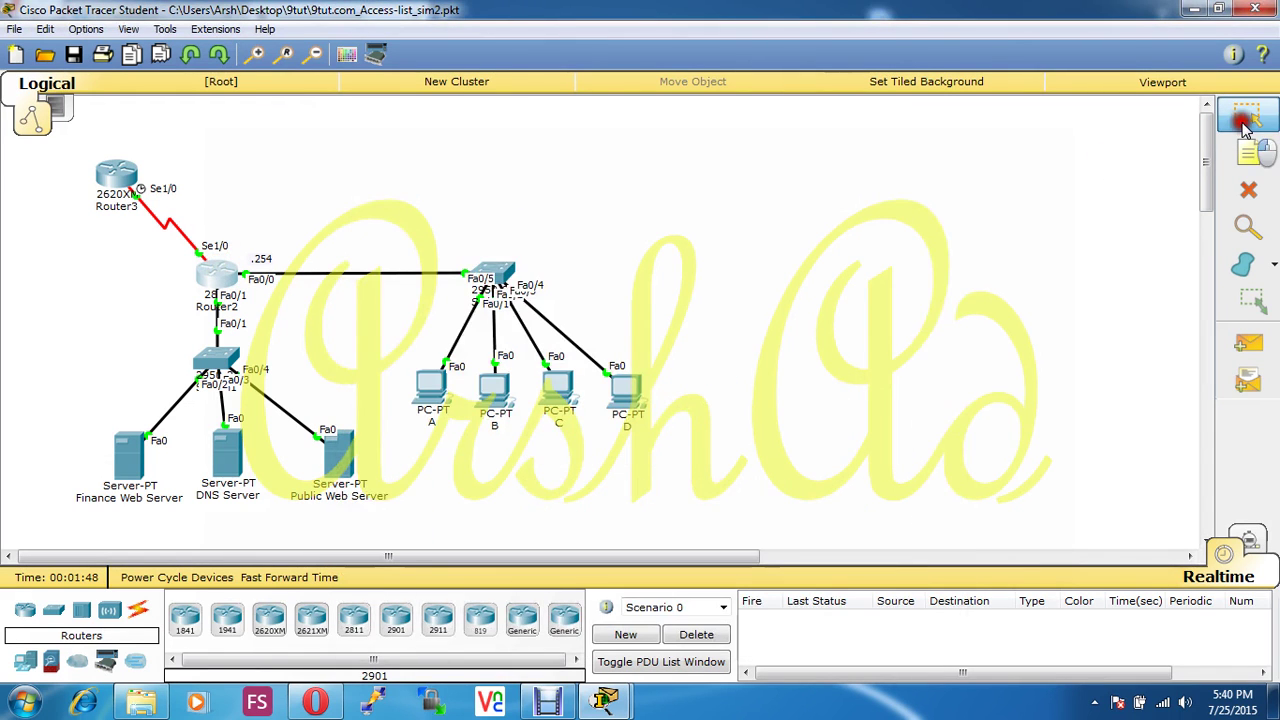
click(1247, 150)
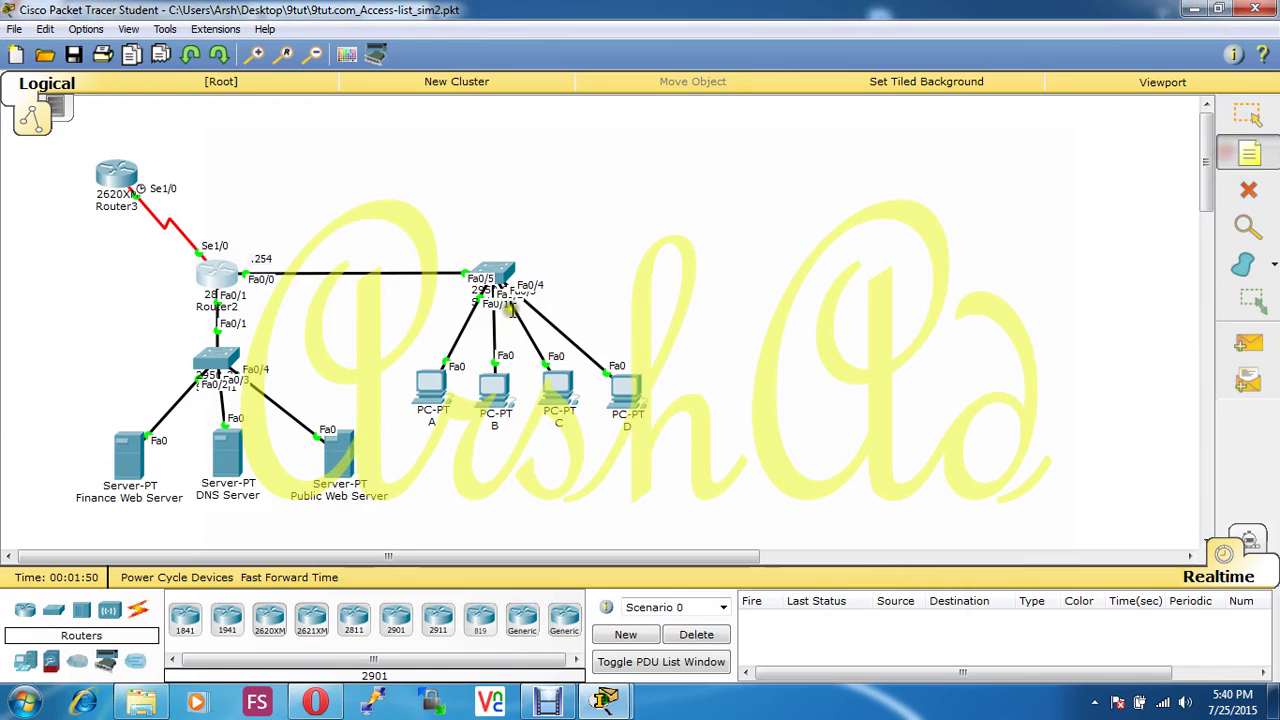
click(166, 286)
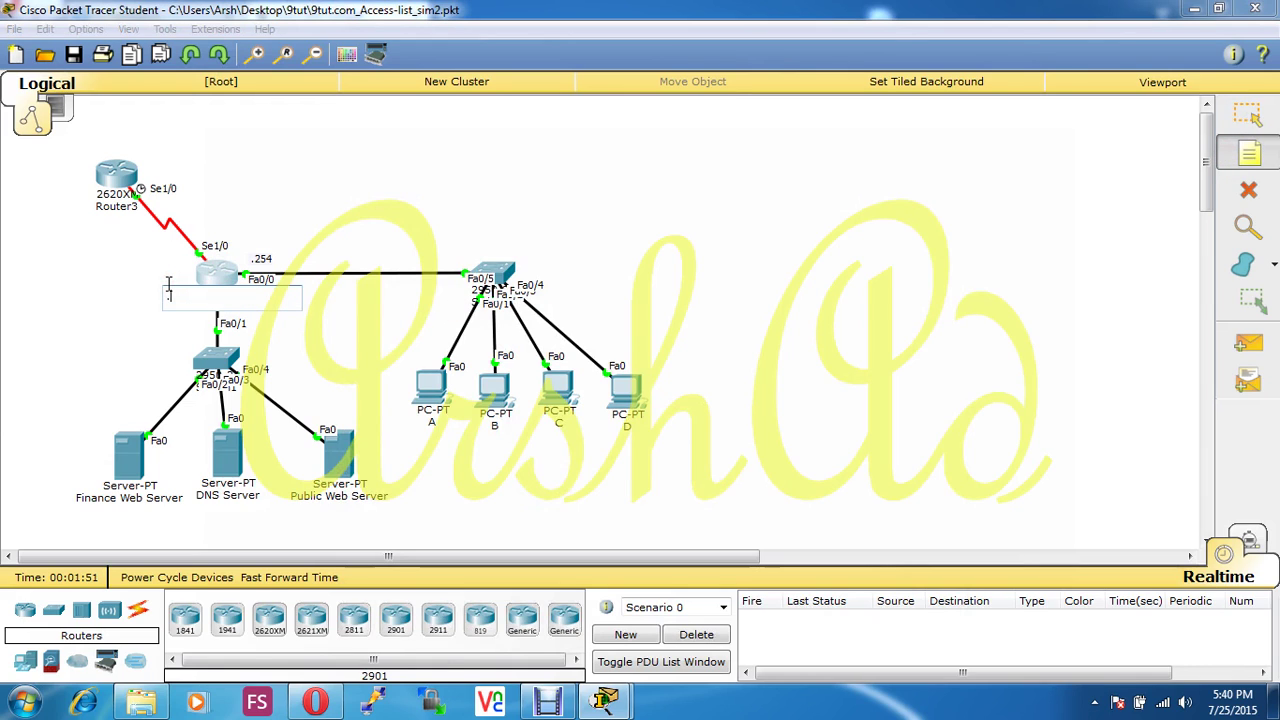
text(.30)
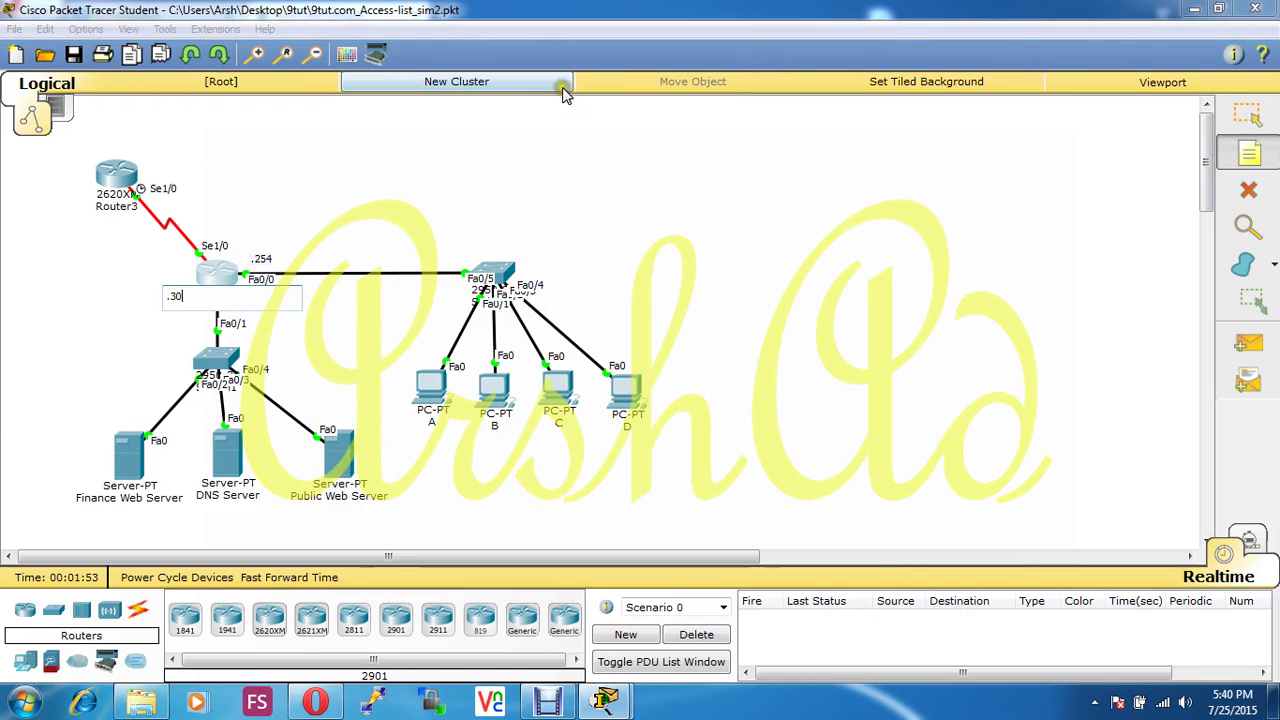
click(1247, 116)
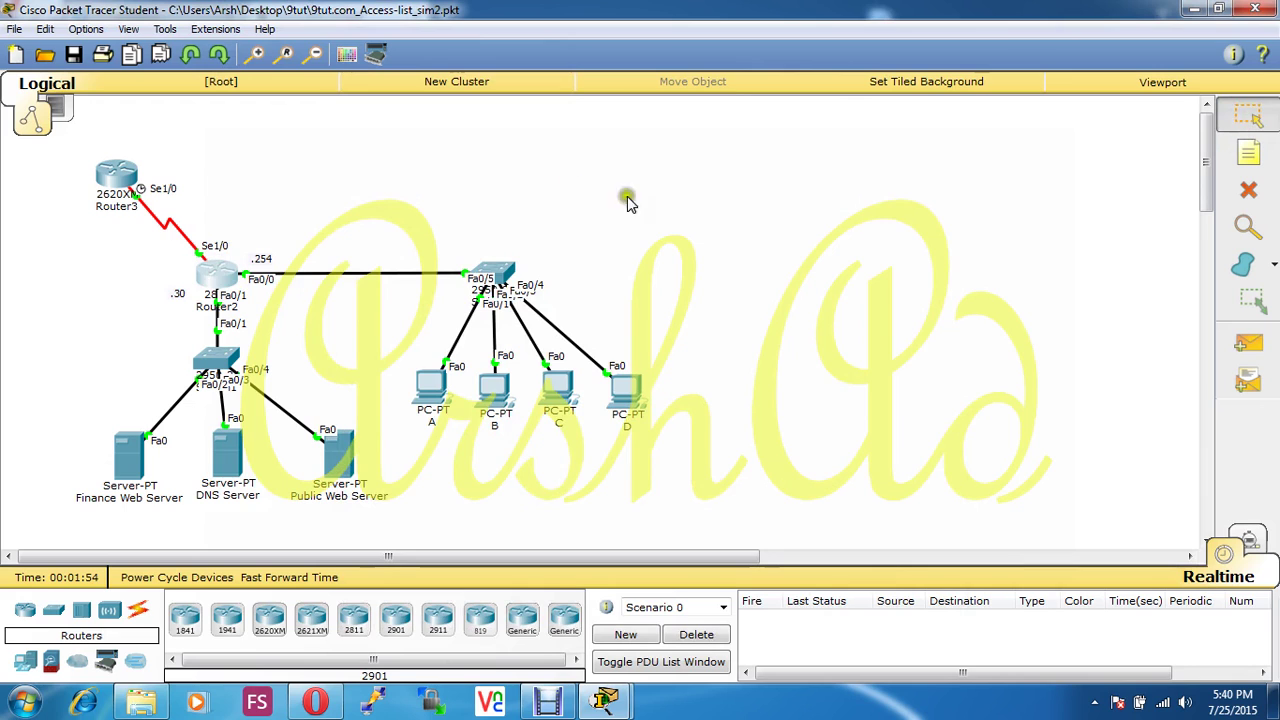
Step: Reopen Router2's console, move it aside, and switch back to the exam PDF
click(215, 277)
key(Return)
key(Return)
key(Return)
key(Return)
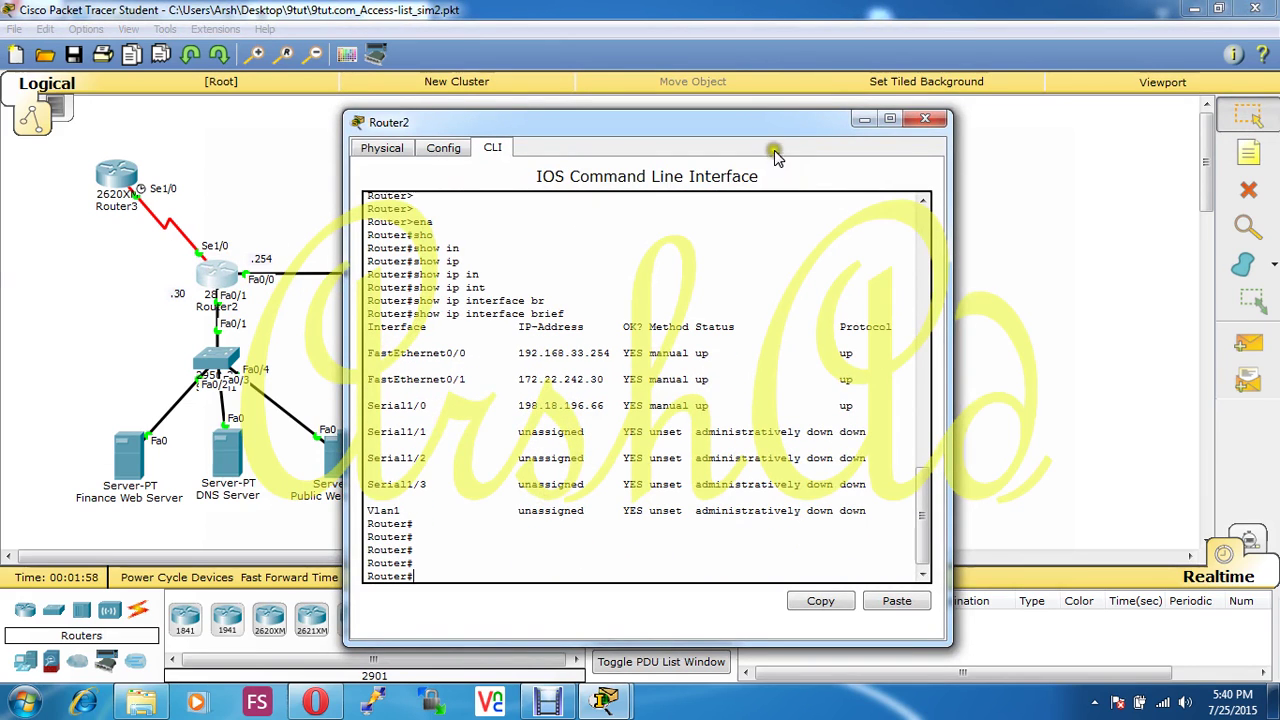
drag(772, 130, 1036, 22)
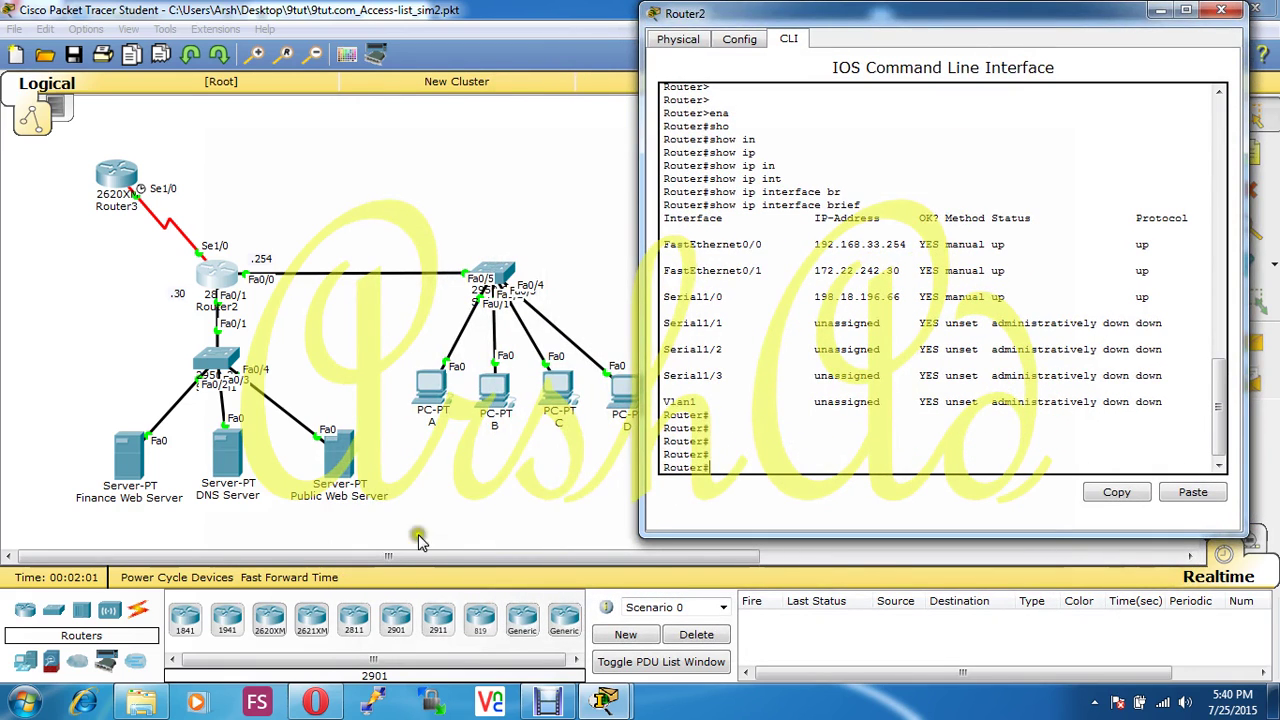
click(298, 707)
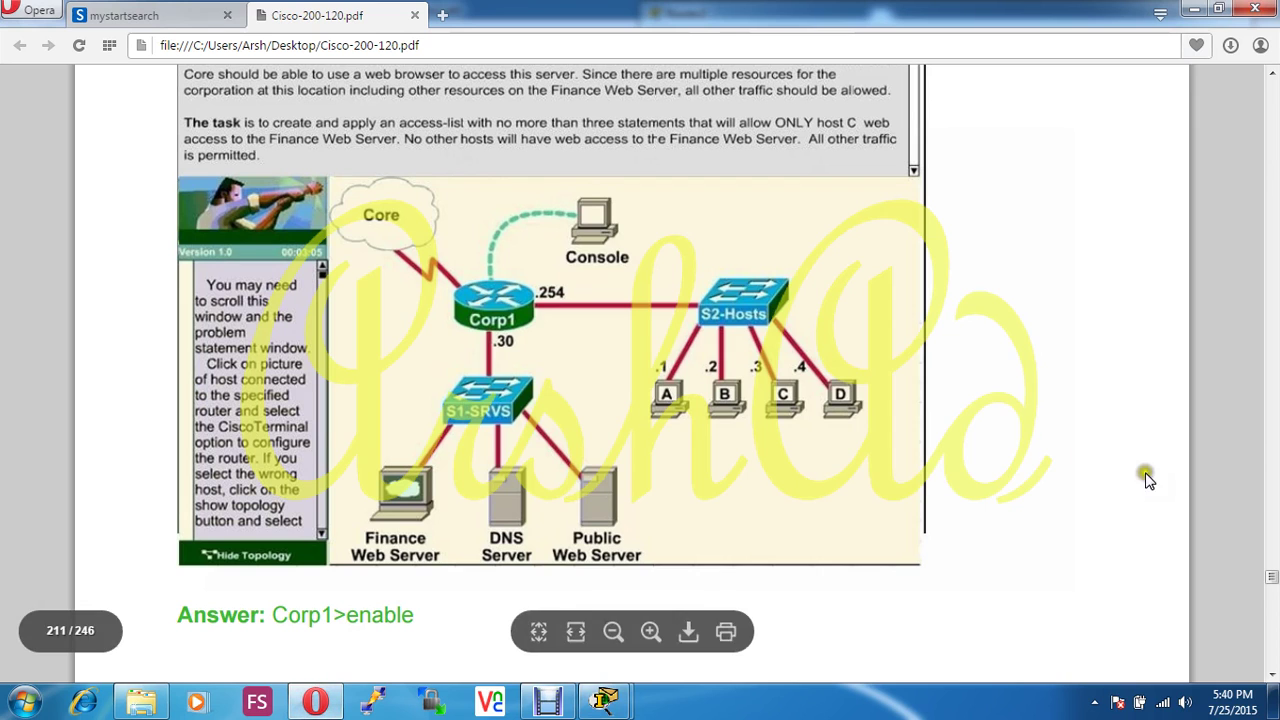
Step: Scroll to page 212's Corp1 answer and highlight configure terminal and access-list 100
click(1271, 675)
scroll(1271, 677, down, 6)
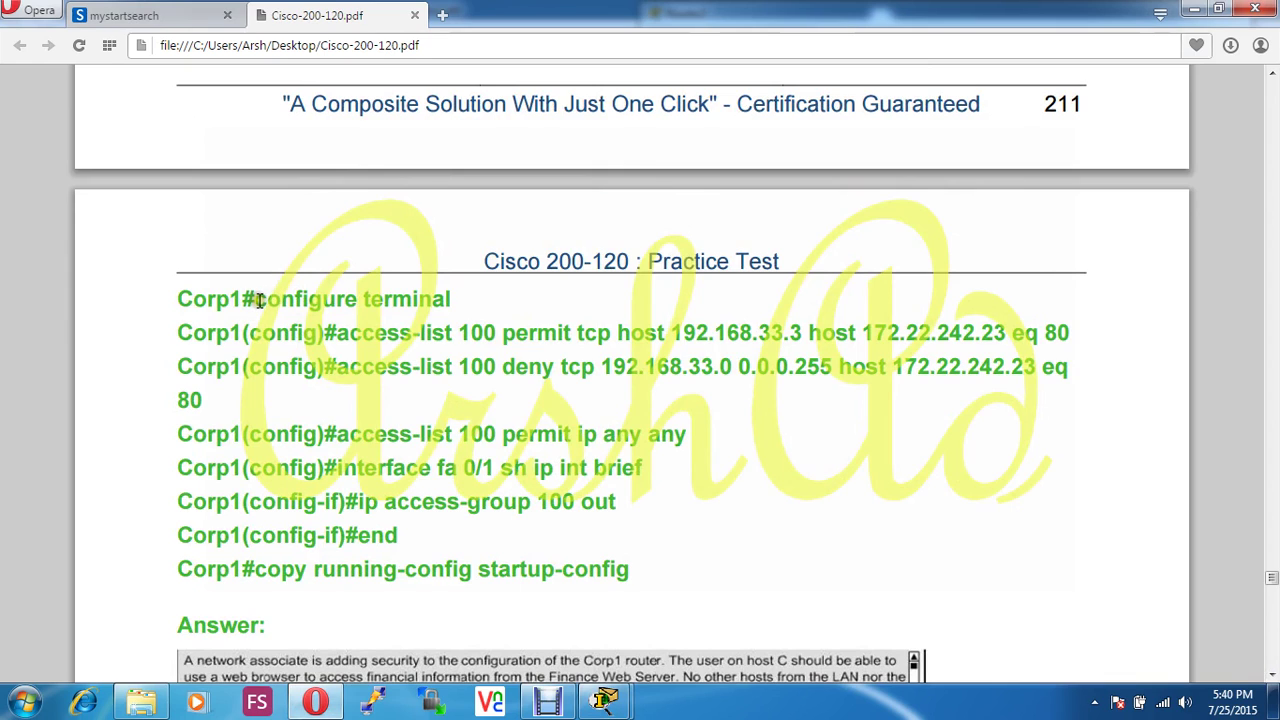
drag(452, 303, 296, 303)
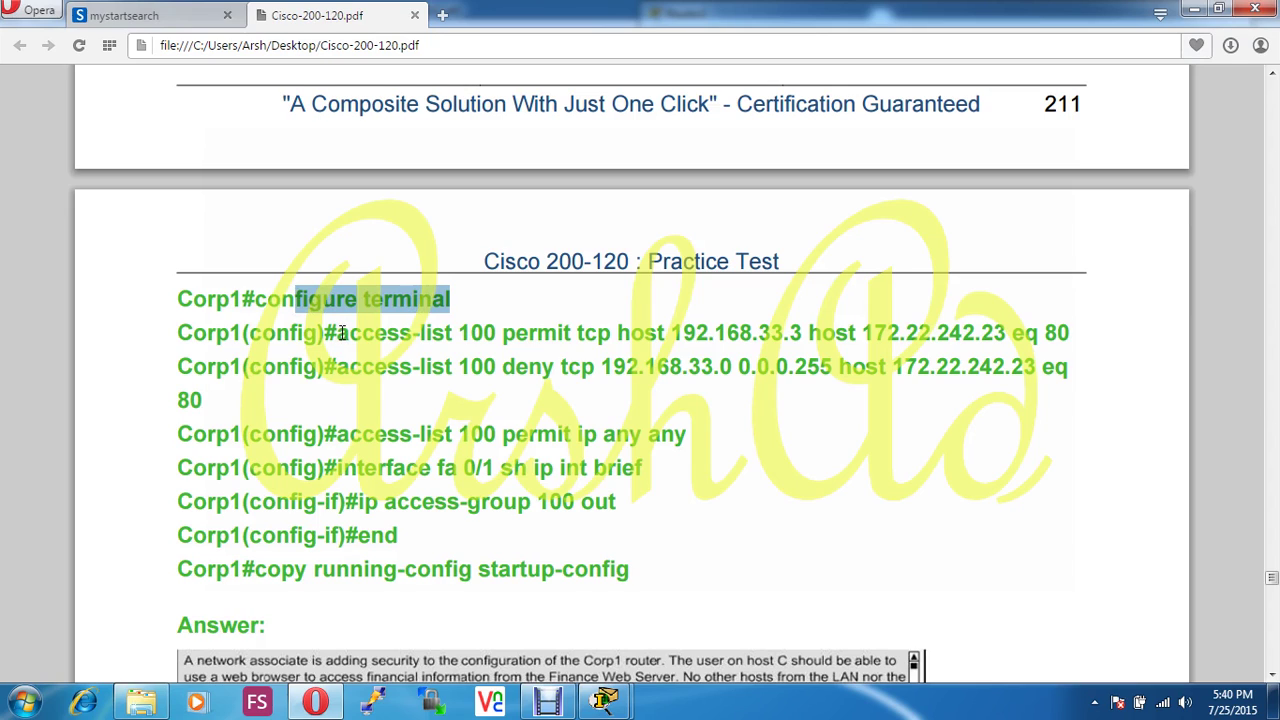
drag(340, 333, 492, 332)
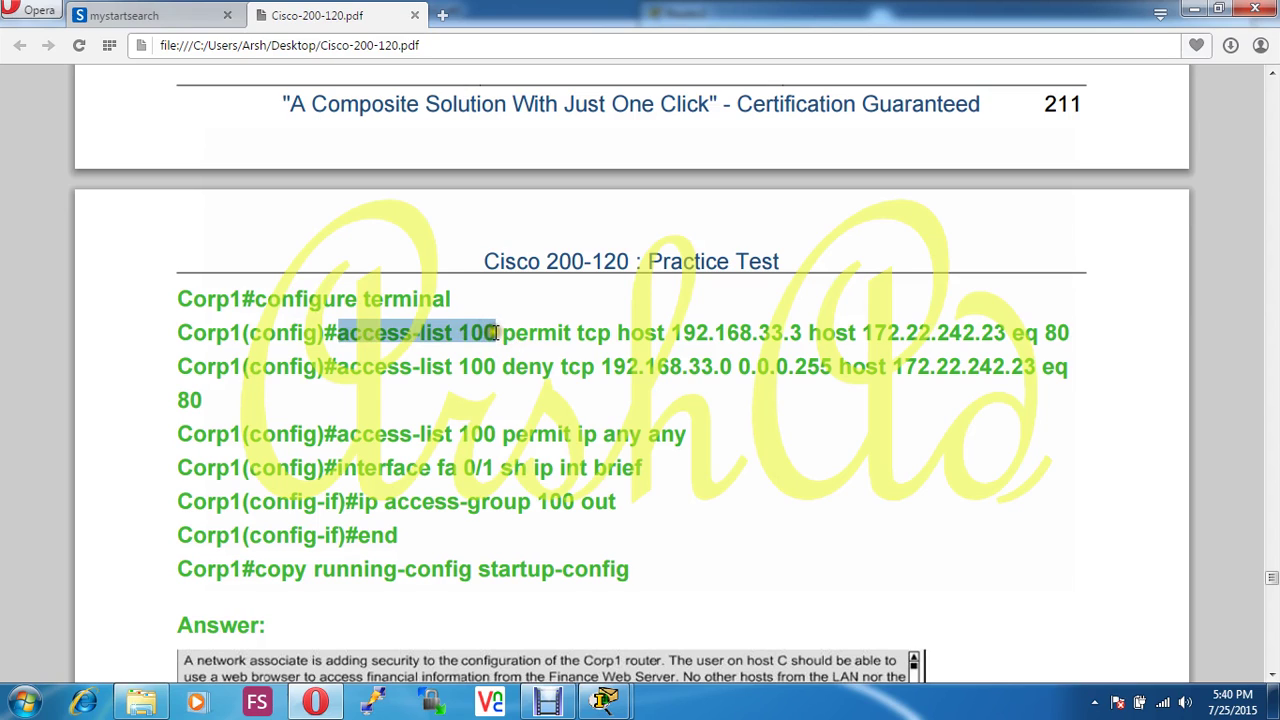
click(535, 335)
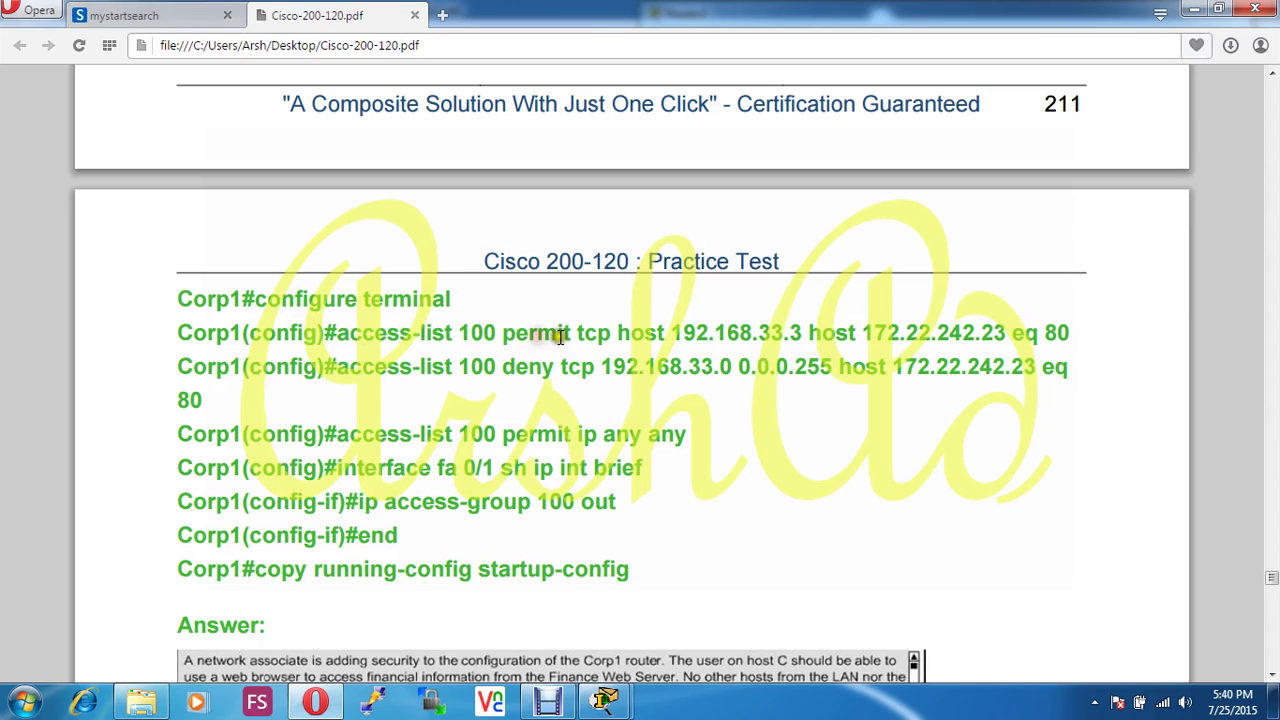
Step: Study the permit line's tcp, host C and port 80, then the deny 192.168.33.0 0.0.0.255 line
drag(579, 334, 607, 333)
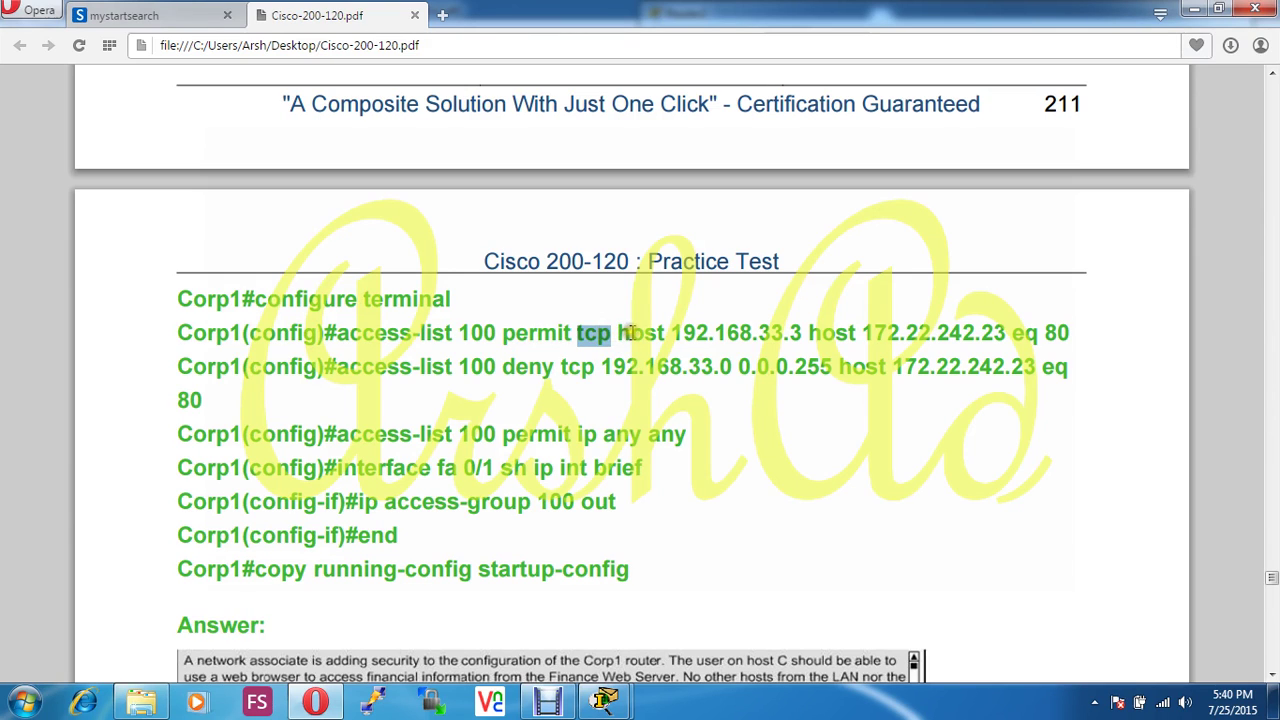
drag(760, 333, 810, 333)
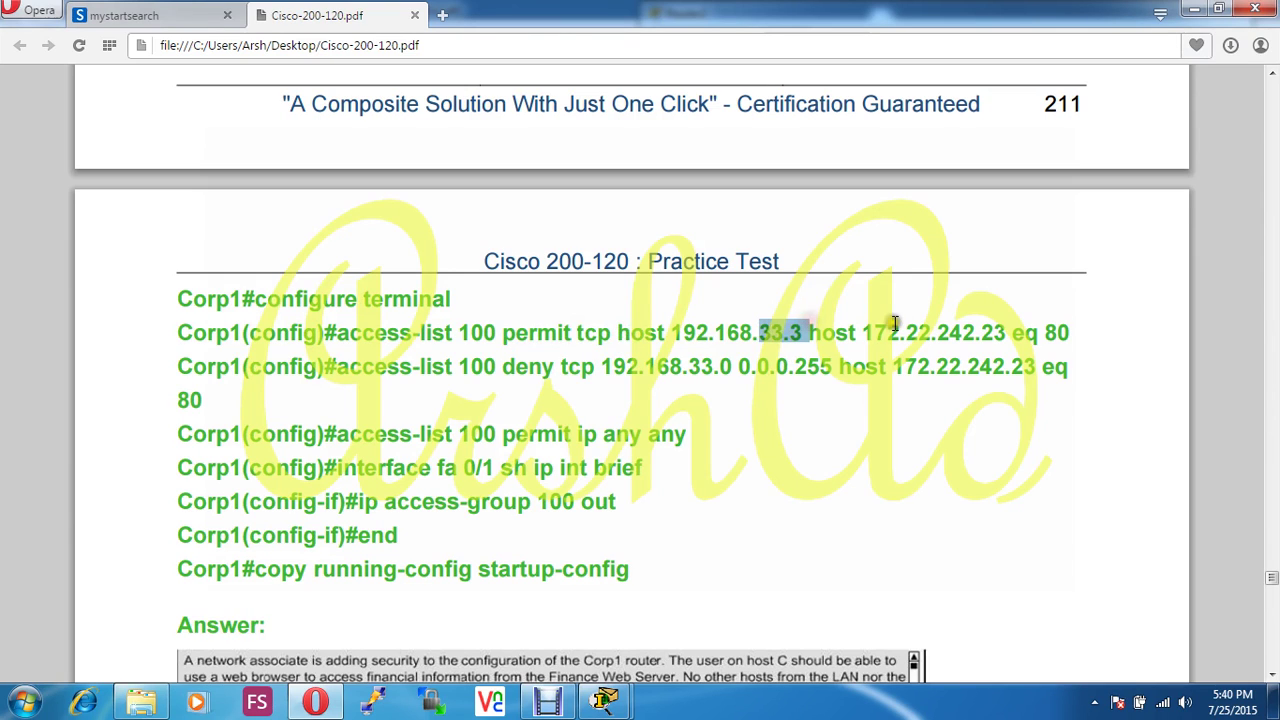
click(1058, 333)
drag(1047, 333, 1067, 333)
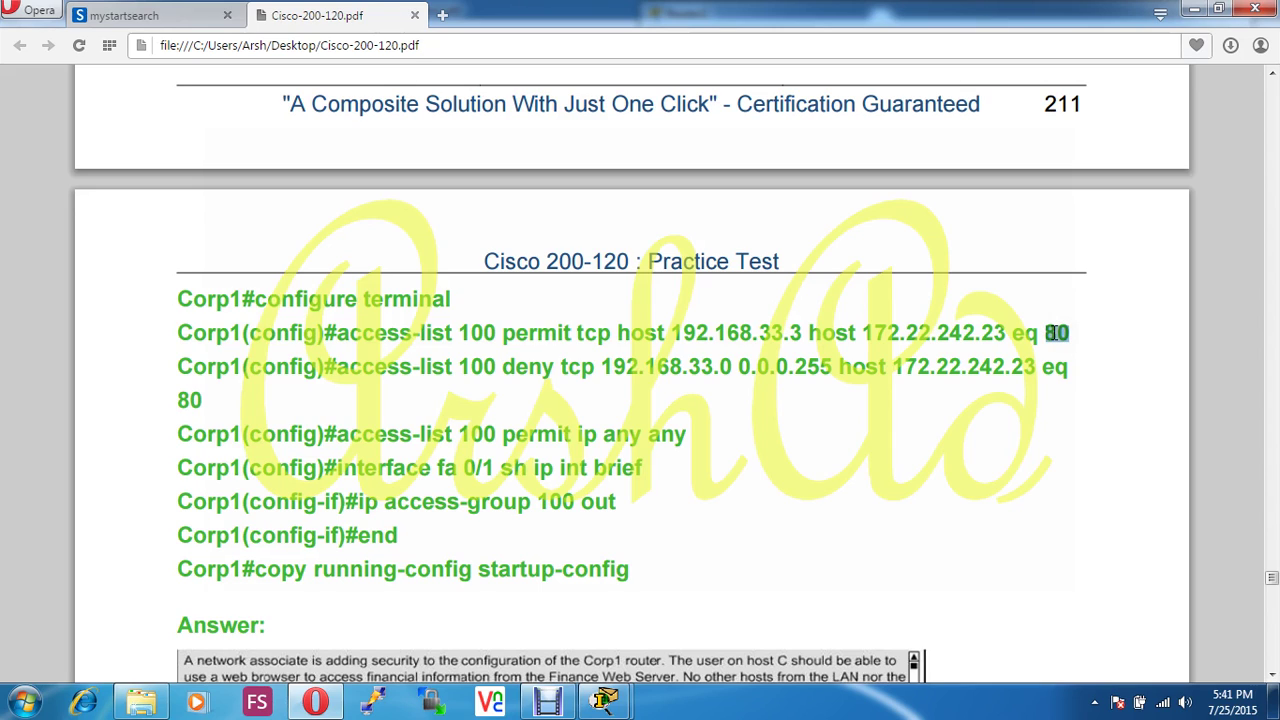
click(728, 366)
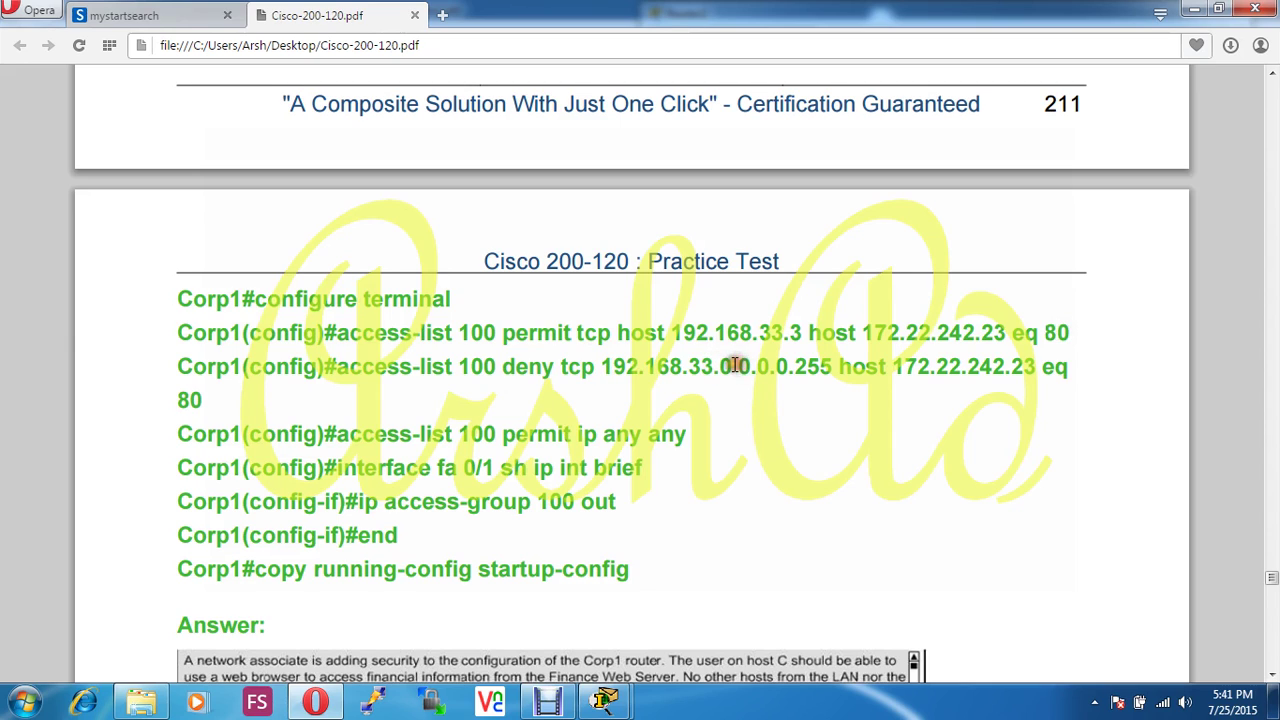
drag(735, 366, 598, 366)
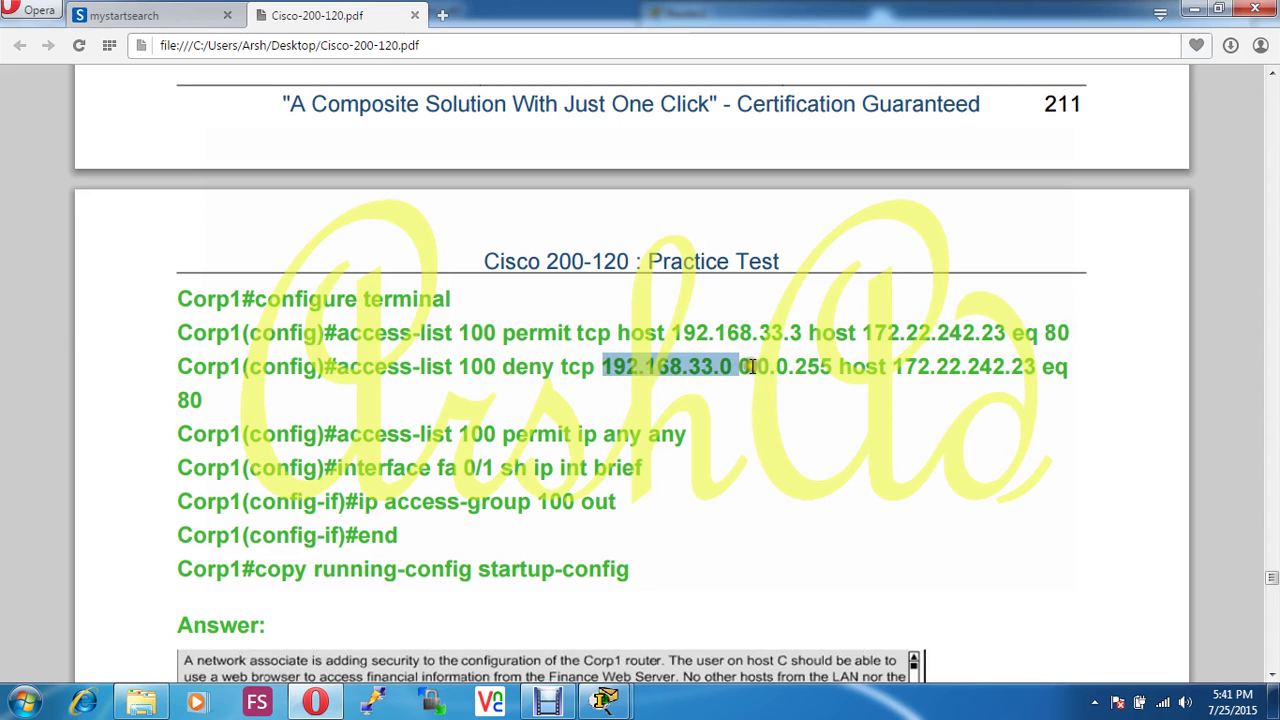
drag(740, 366, 849, 380)
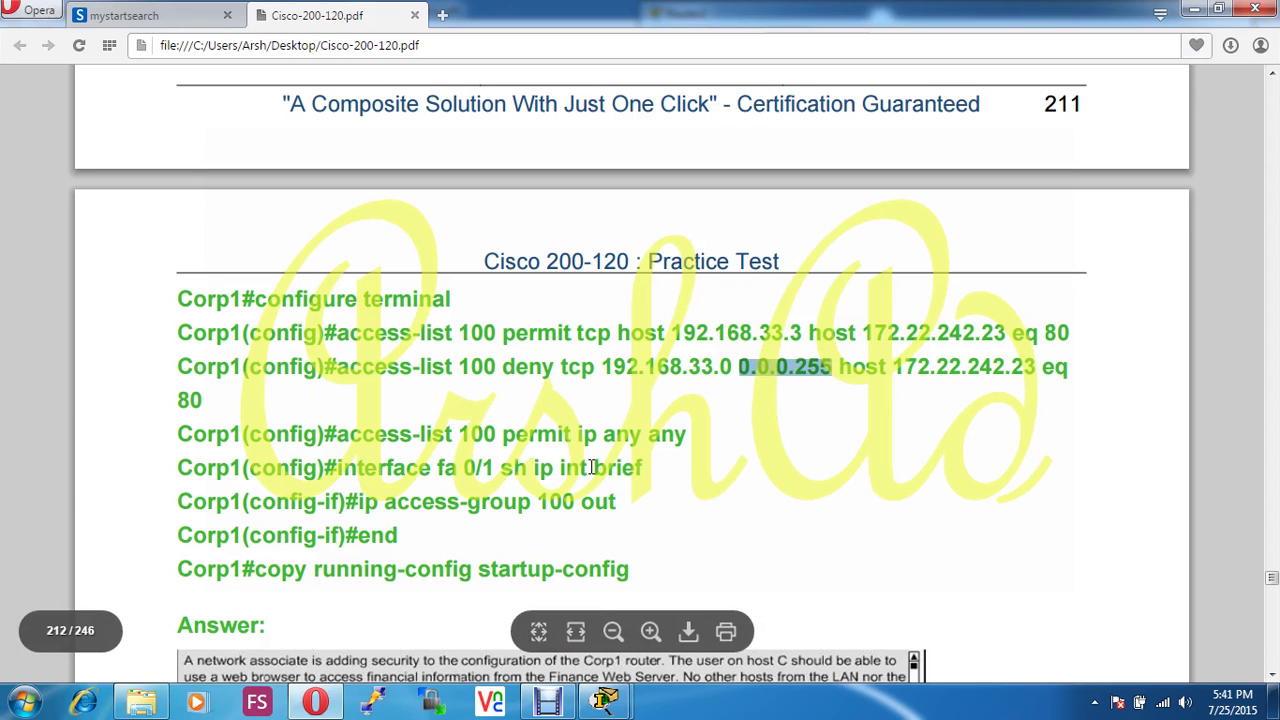
Step: Match the answer's destination host 172.22.242.23 to the Finance Web Server, then return to Packet Tracer
click(611, 707)
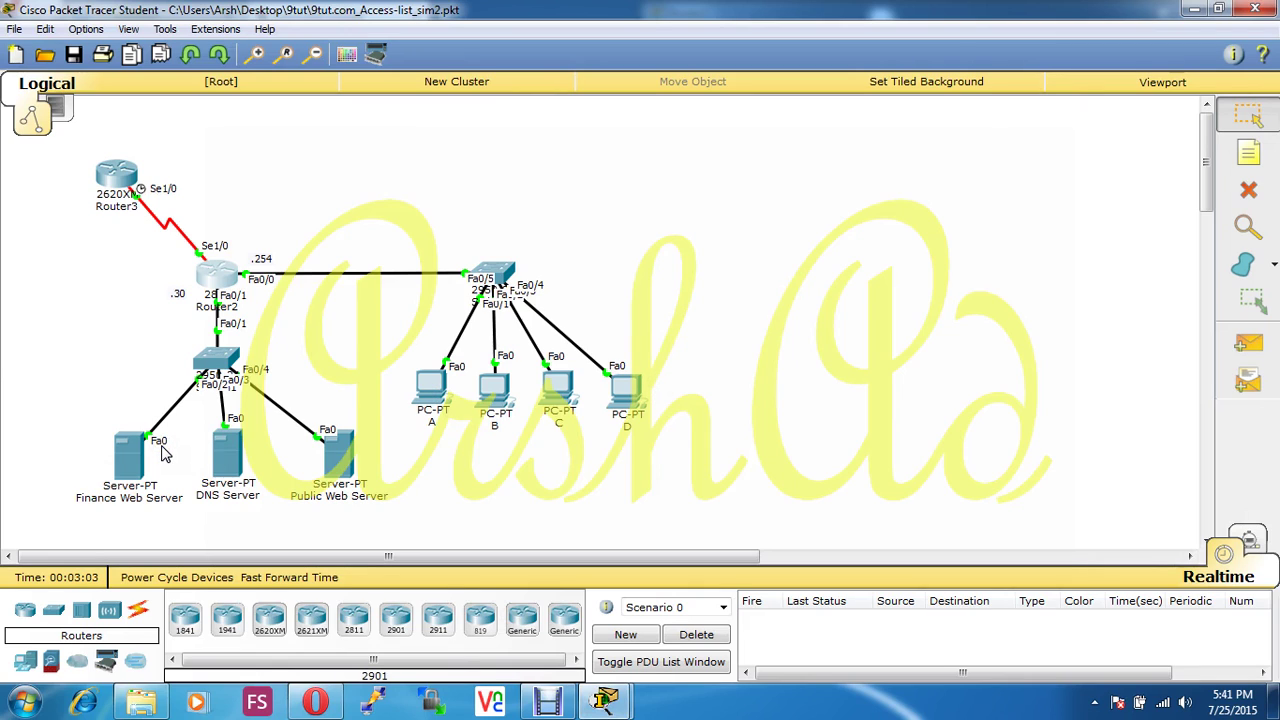
mouse_move(135, 457)
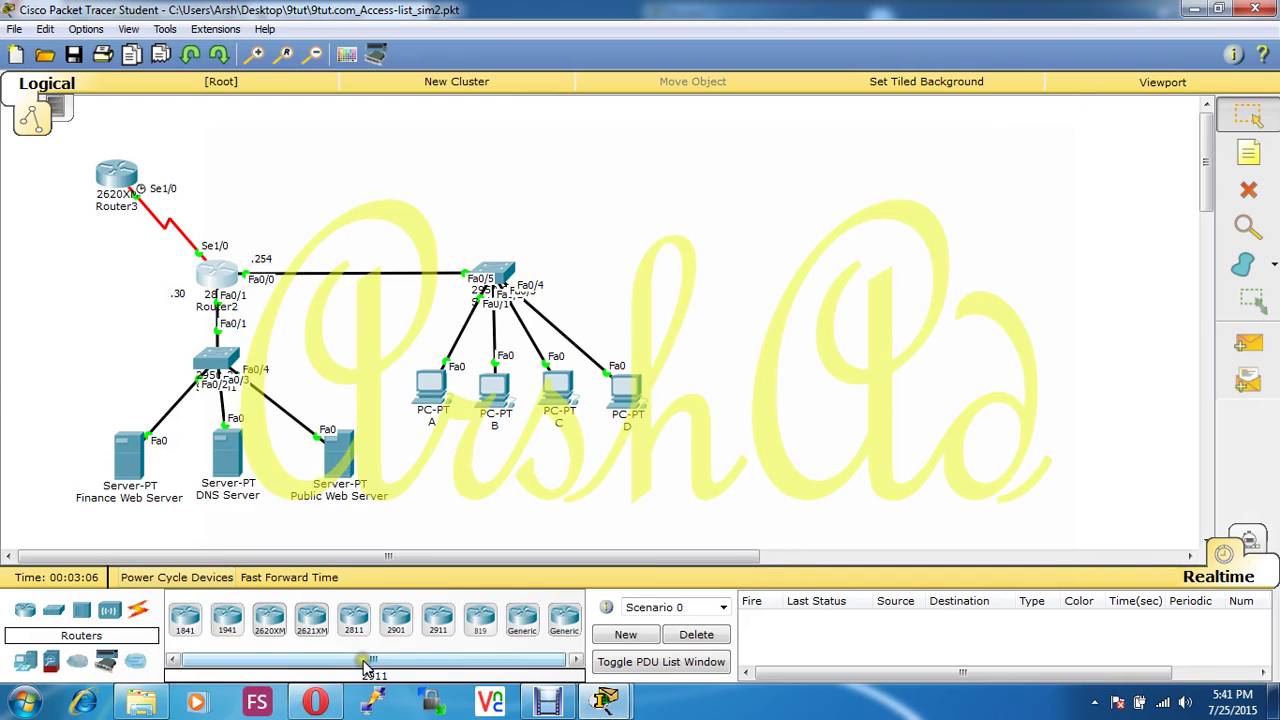
click(318, 700)
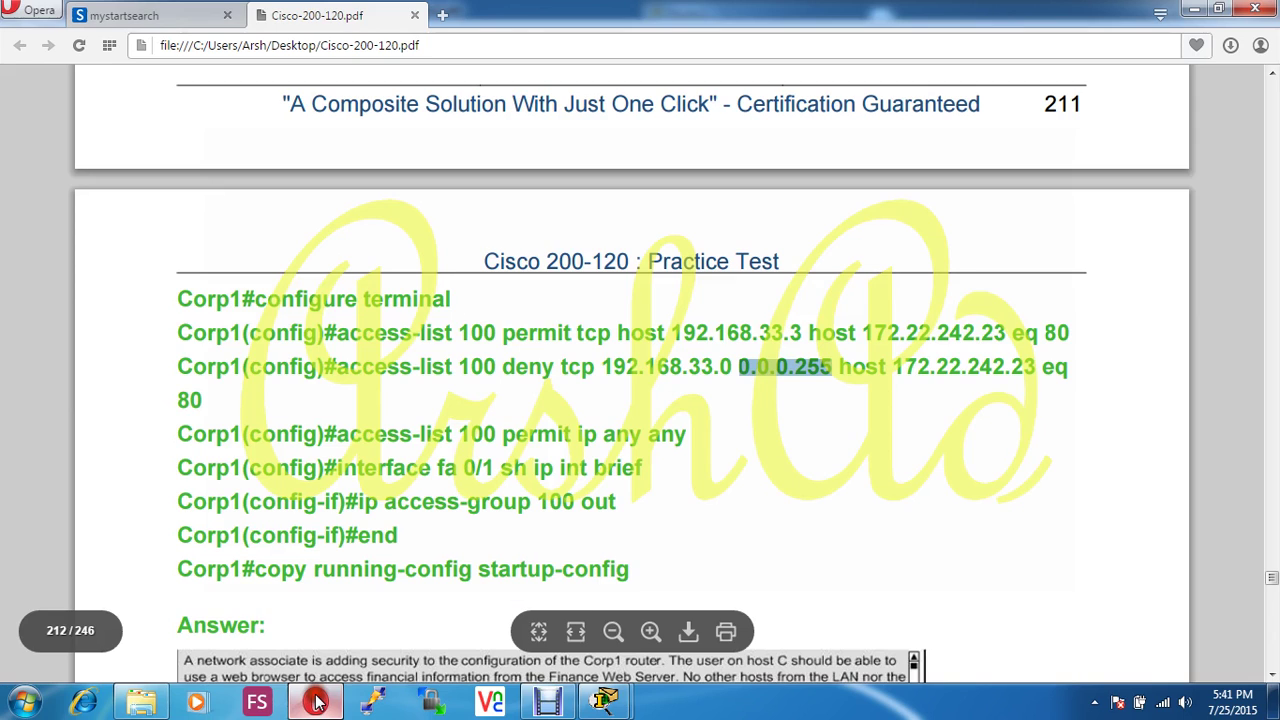
drag(852, 367, 1049, 366)
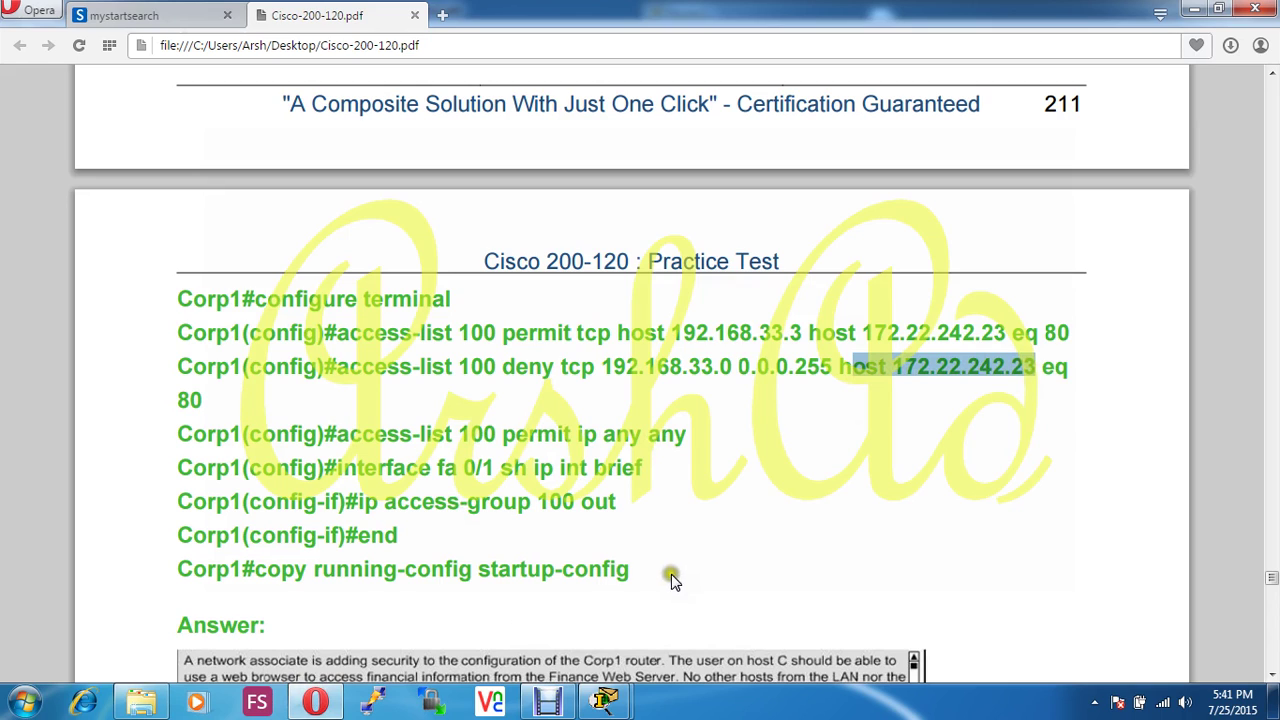
mouse_move(605, 700)
click(535, 614)
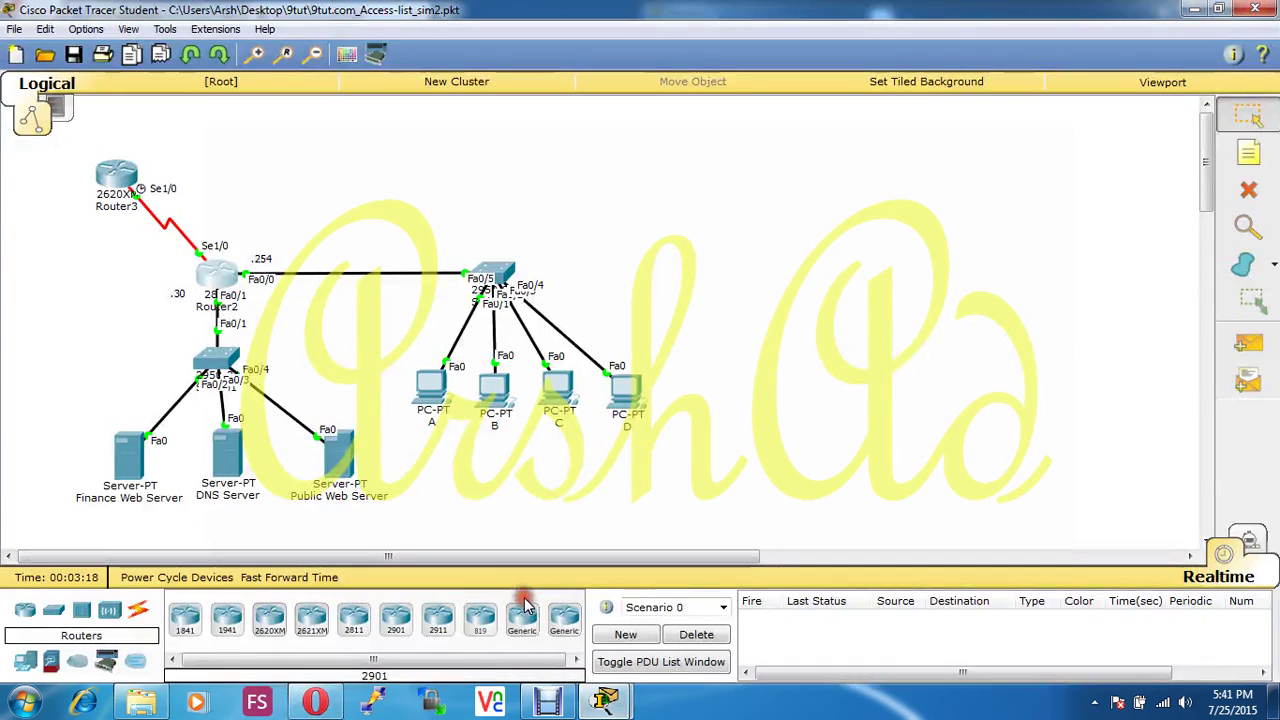
Step: Open Router2's CLI and enter global configuration mode with configure terminal
click(212, 284)
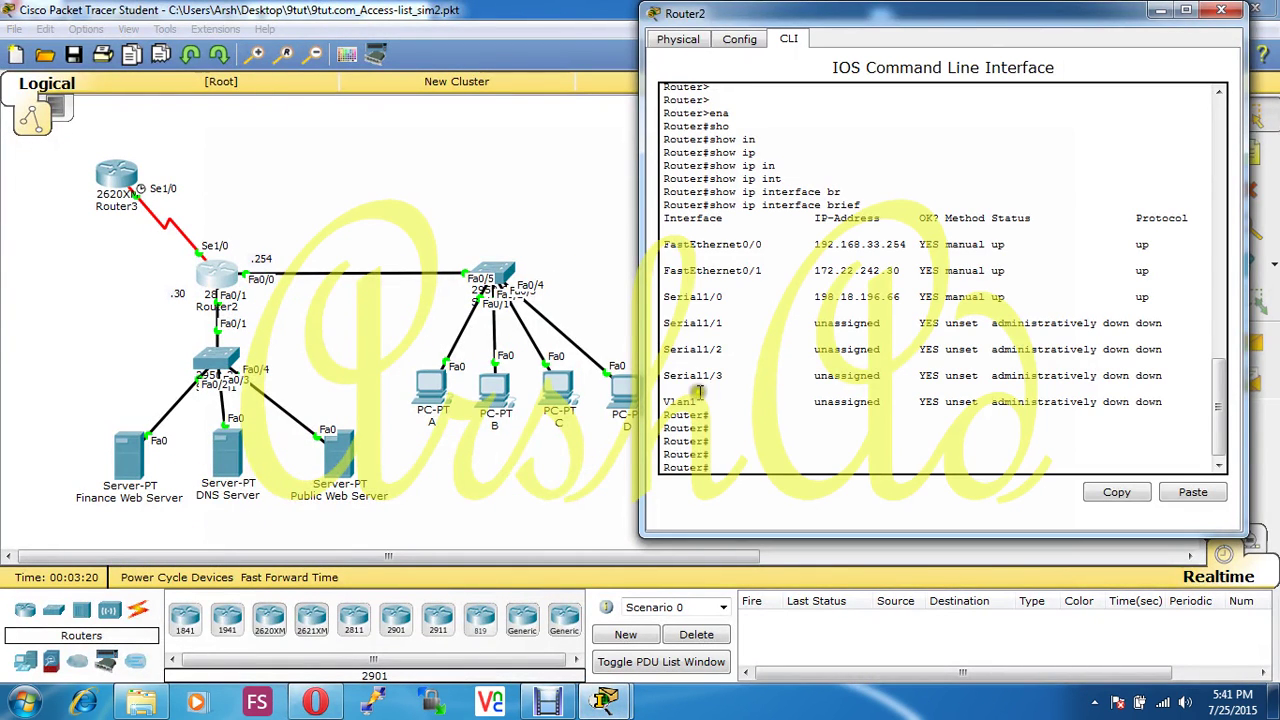
text(con)
key(Tab)
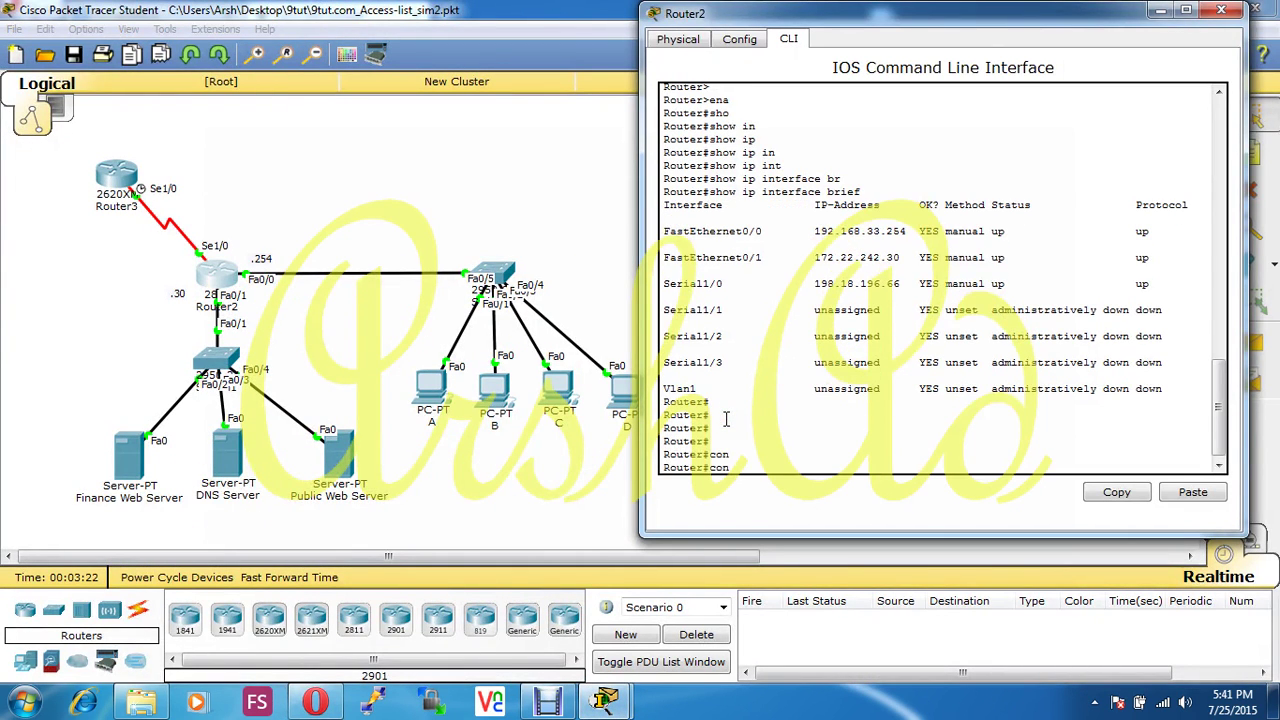
key(Tab)
text(f)
key(Tab)
text(ter)
key(Tab)
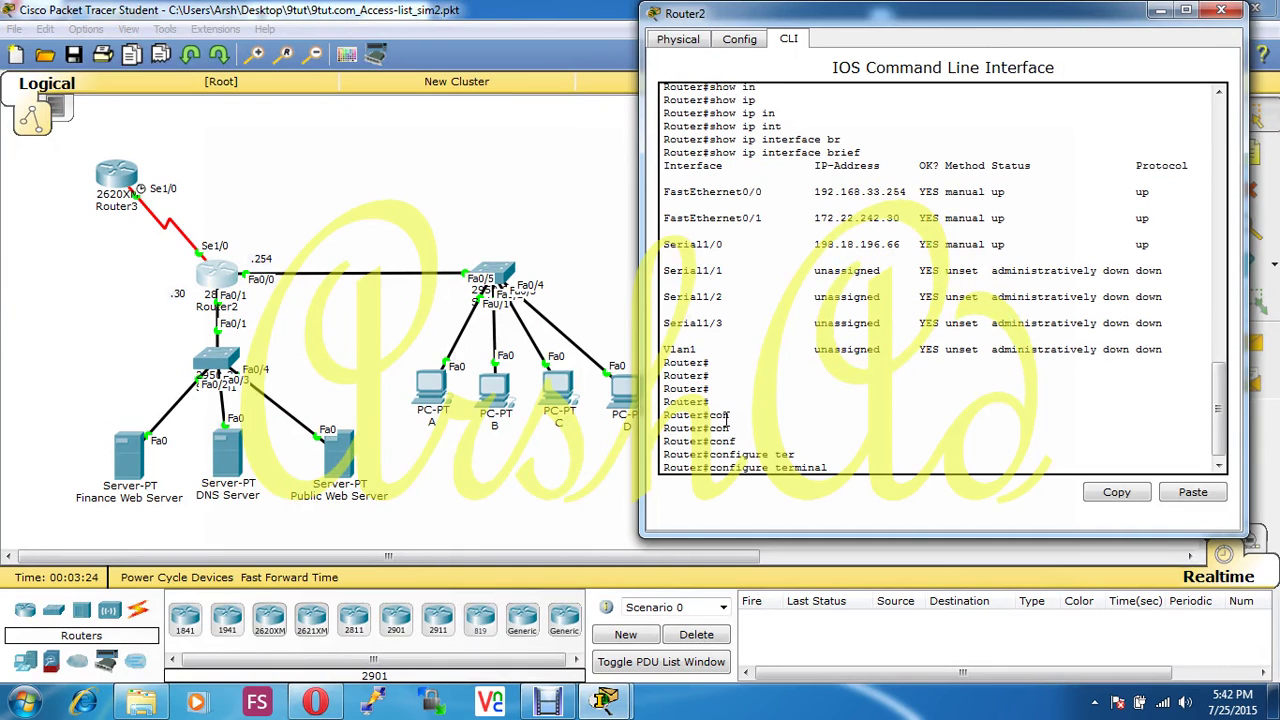
key(Return)
Step: Begin the entry 'access-list 105 permit tcp host' on Router2
text(ac)
key(Tab)
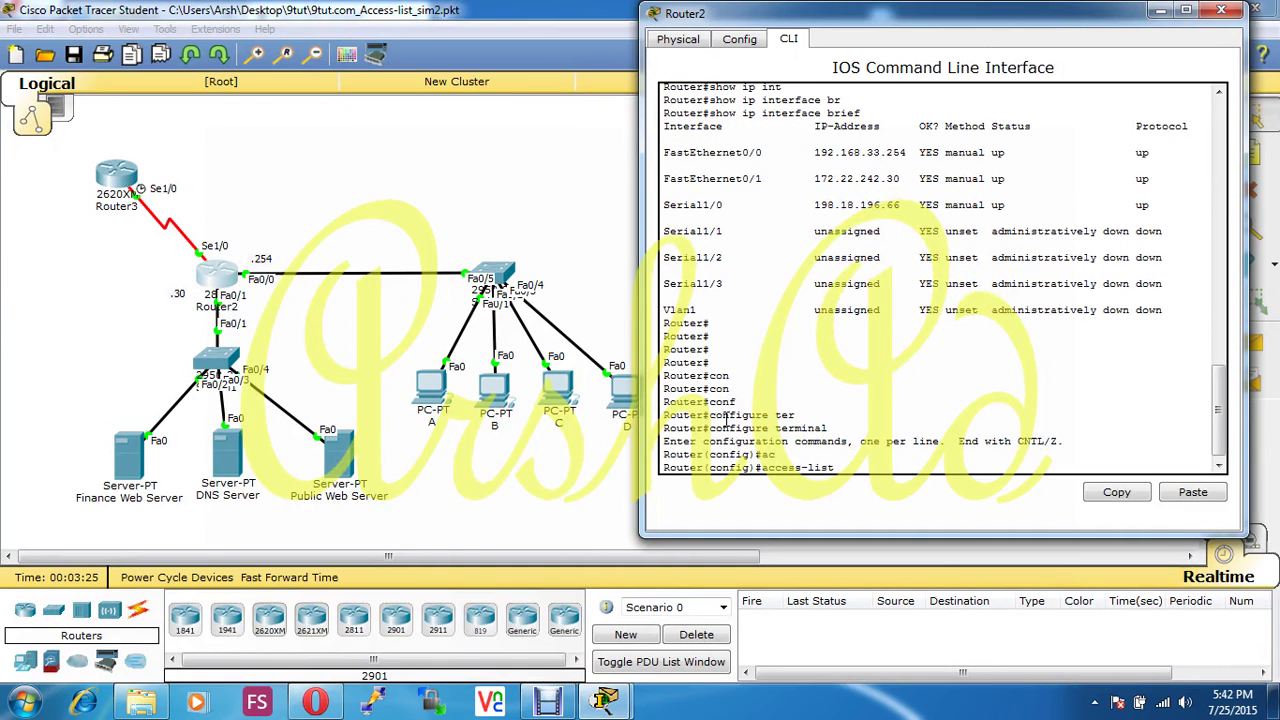
text(105 per)
key(Tab)
text(tc)
key(Tab)
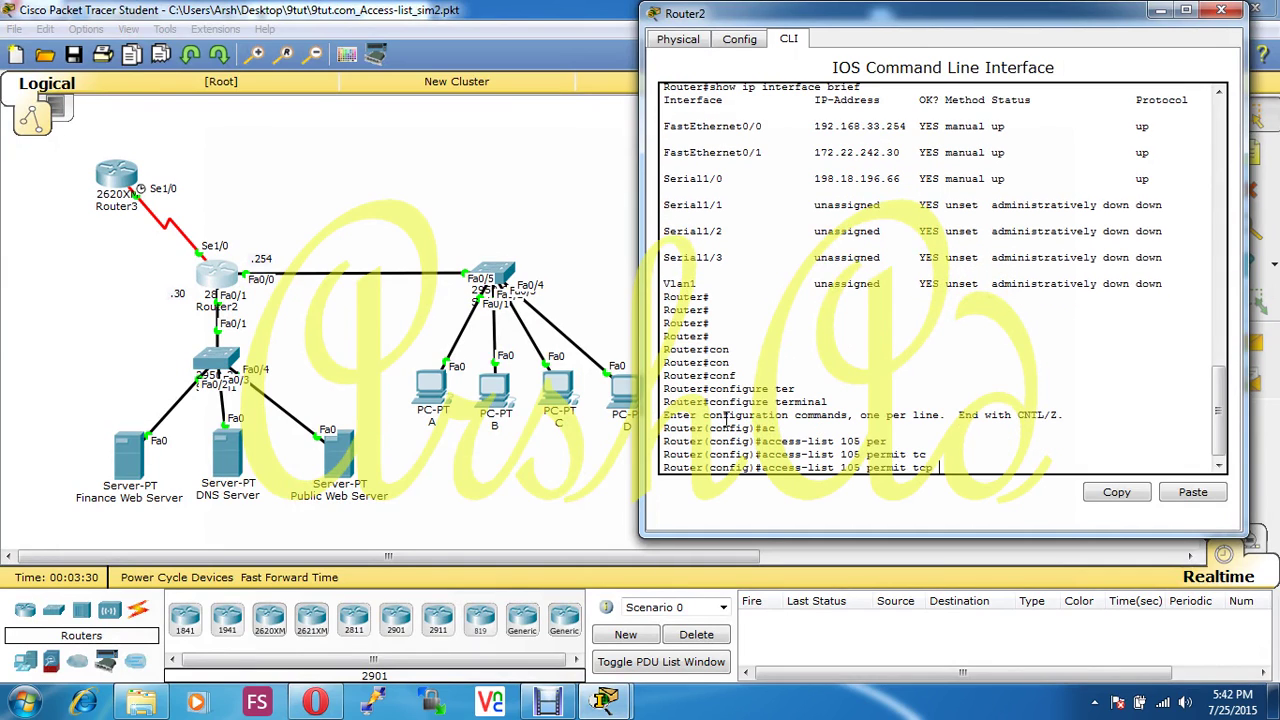
text(h)
key(Tab)
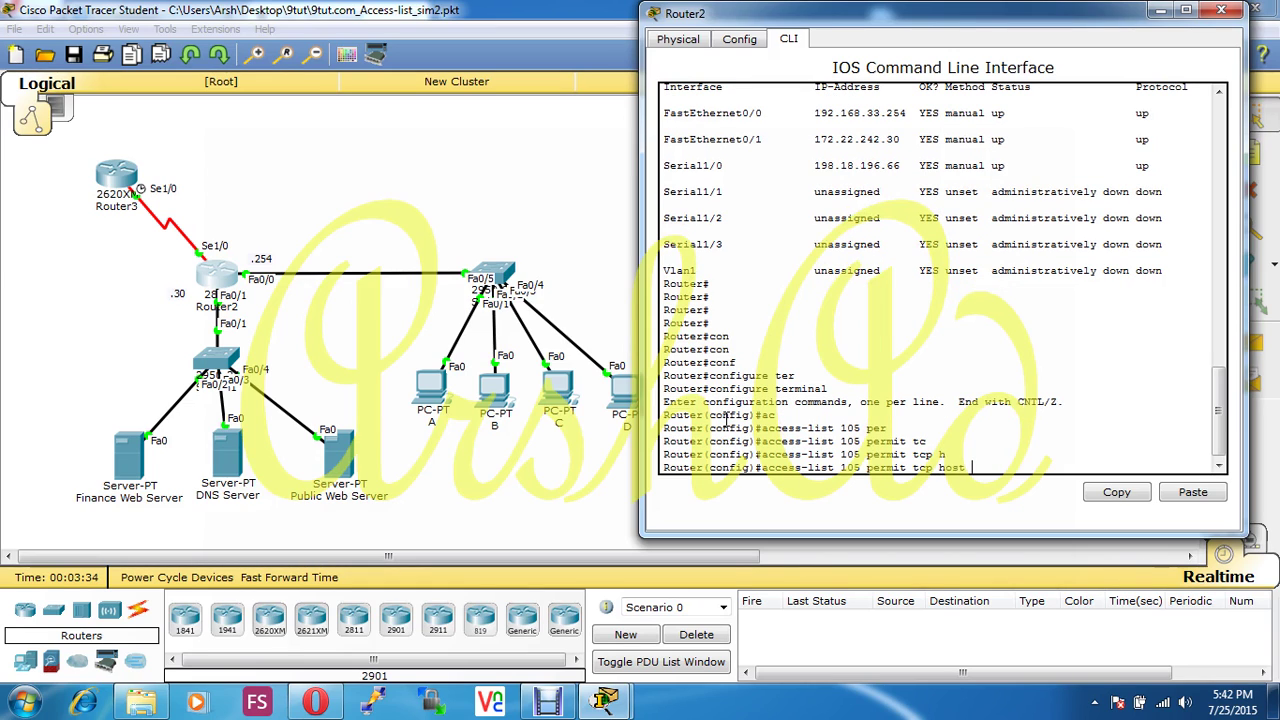
click(557, 390)
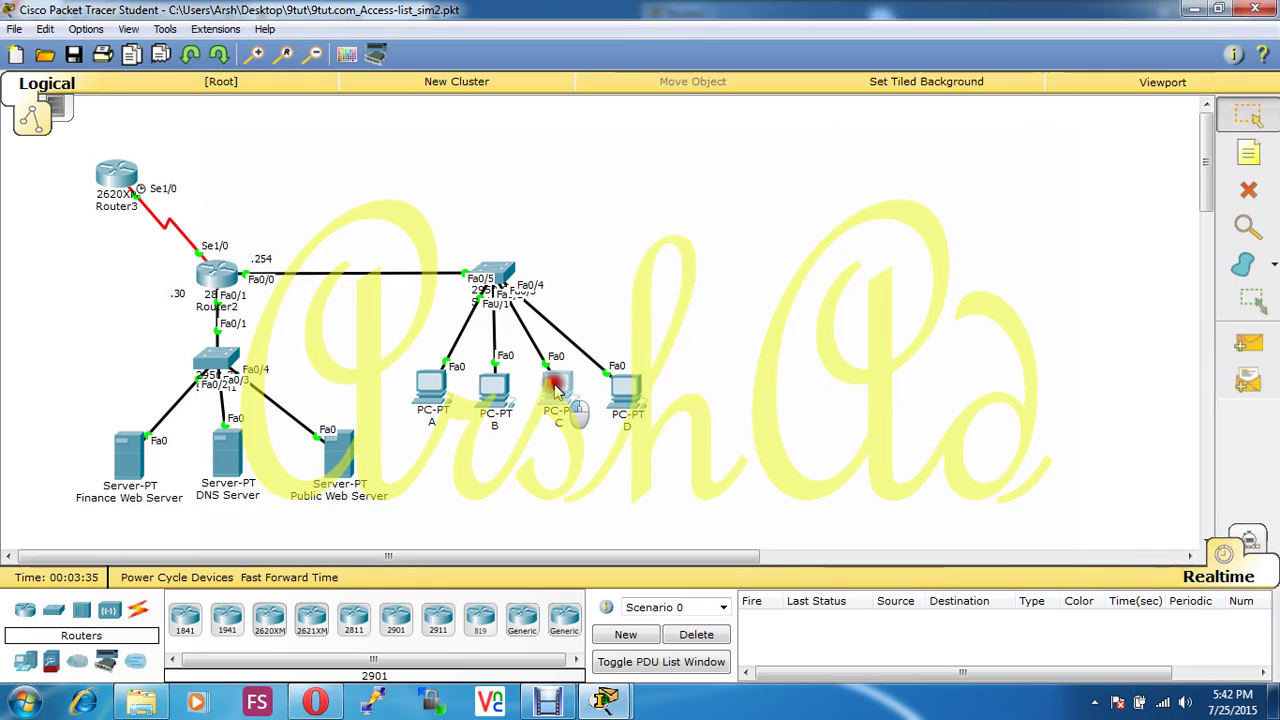
Step: Read PC-C's IP 192.168.33.3, enter it as the ACL source, and begin 'host 172' as destination
click(505, 148)
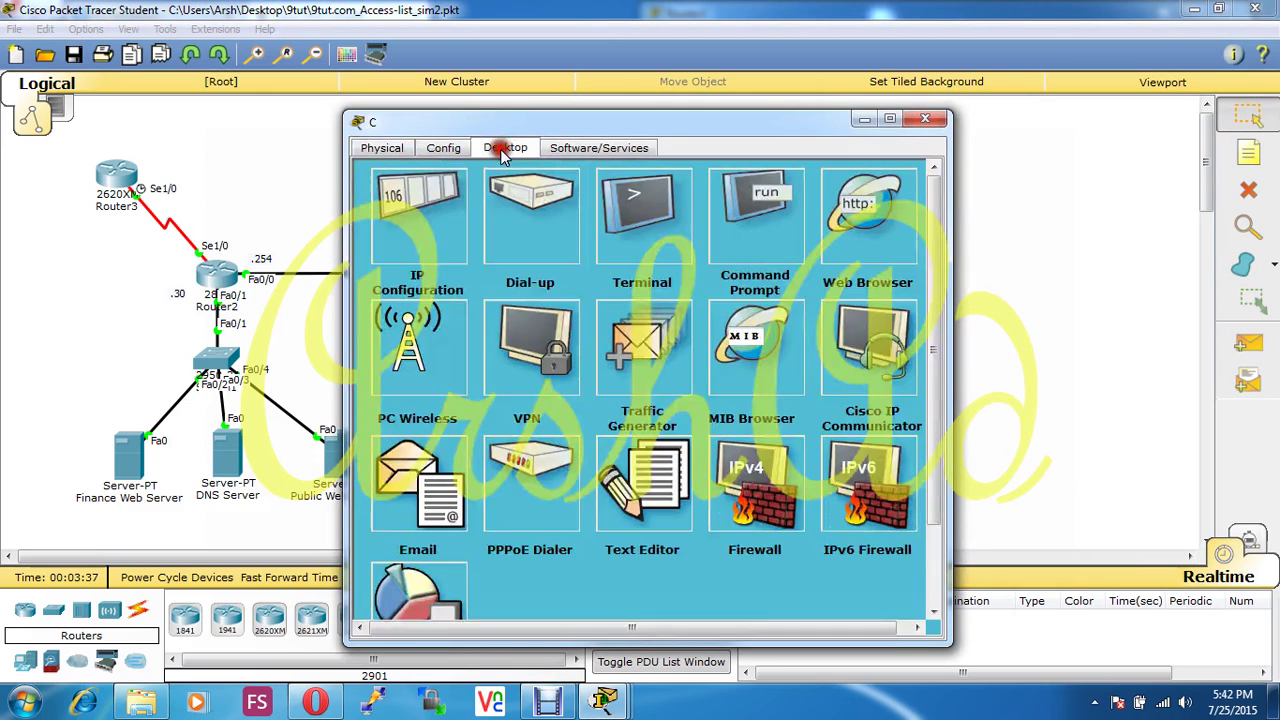
click(430, 196)
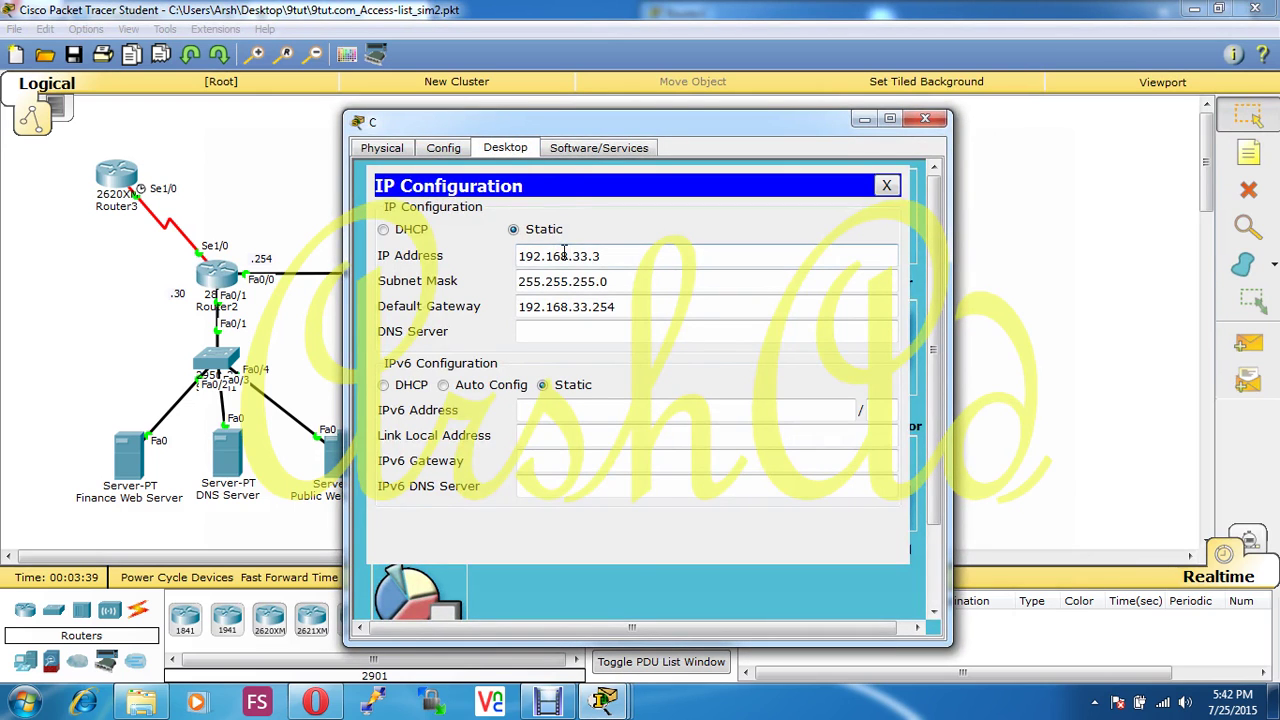
click(925, 119)
click(216, 275)
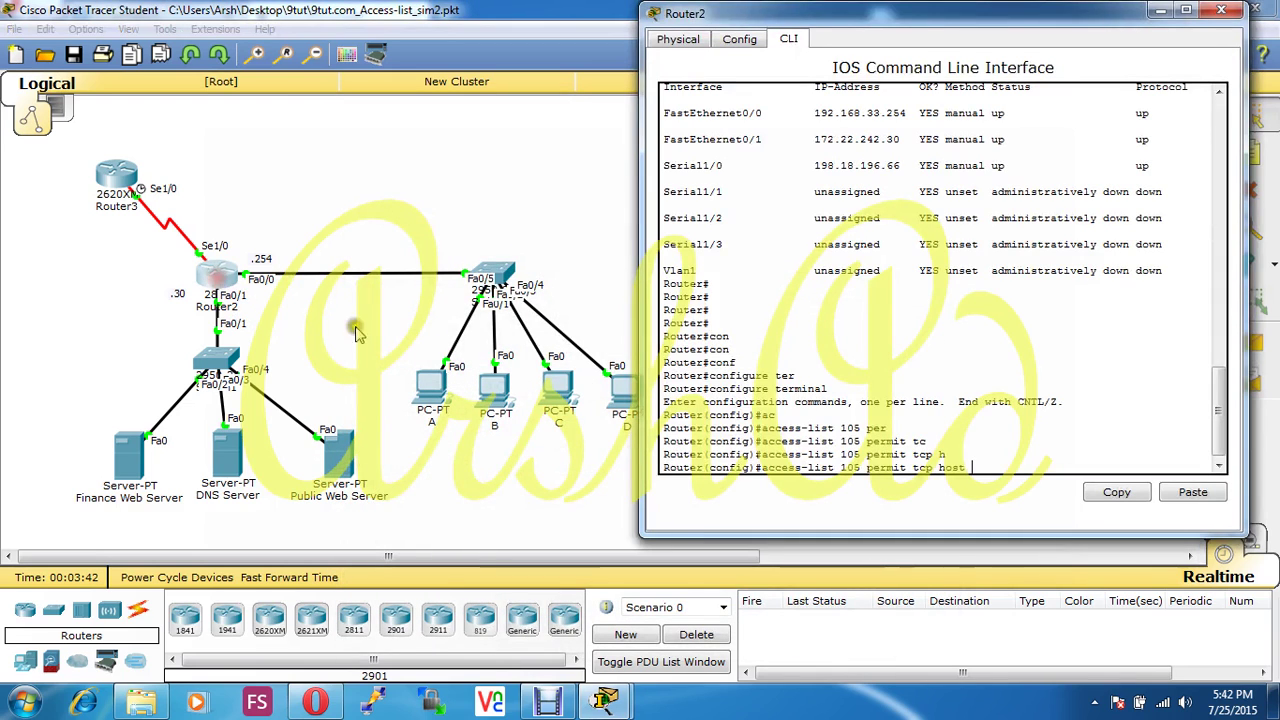
text(192)
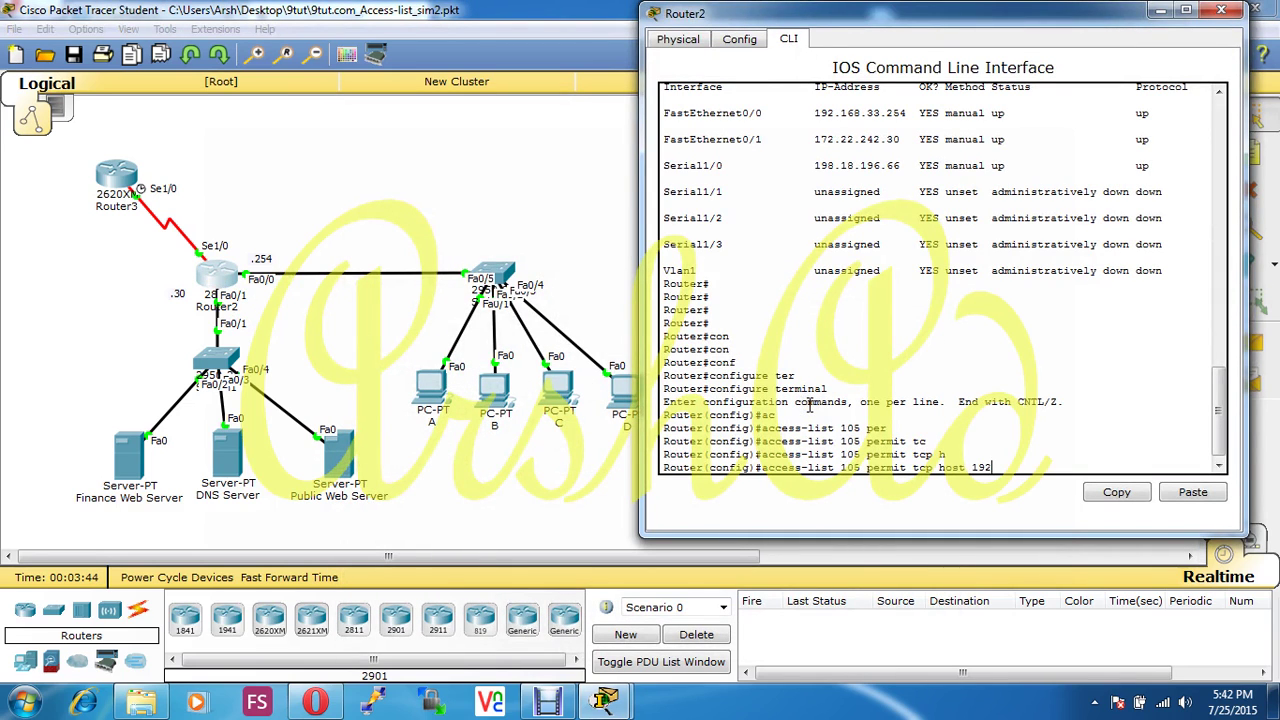
text(.168.)
text(3)
text(3.3 )
text(hos)
key(Tab)
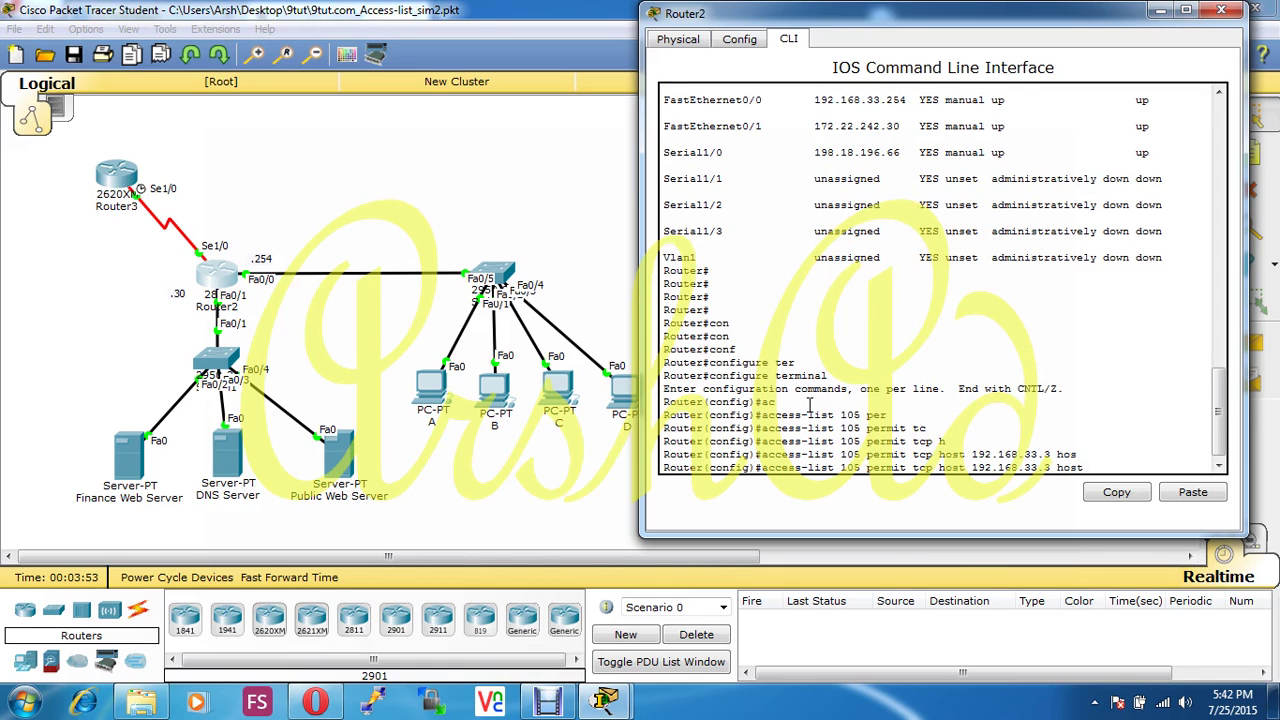
text(172.)
Step: Read the Finance Web Server's IP and finish the entry with host 172.22.242.23 eq 80
click(135, 460)
click(573, 147)
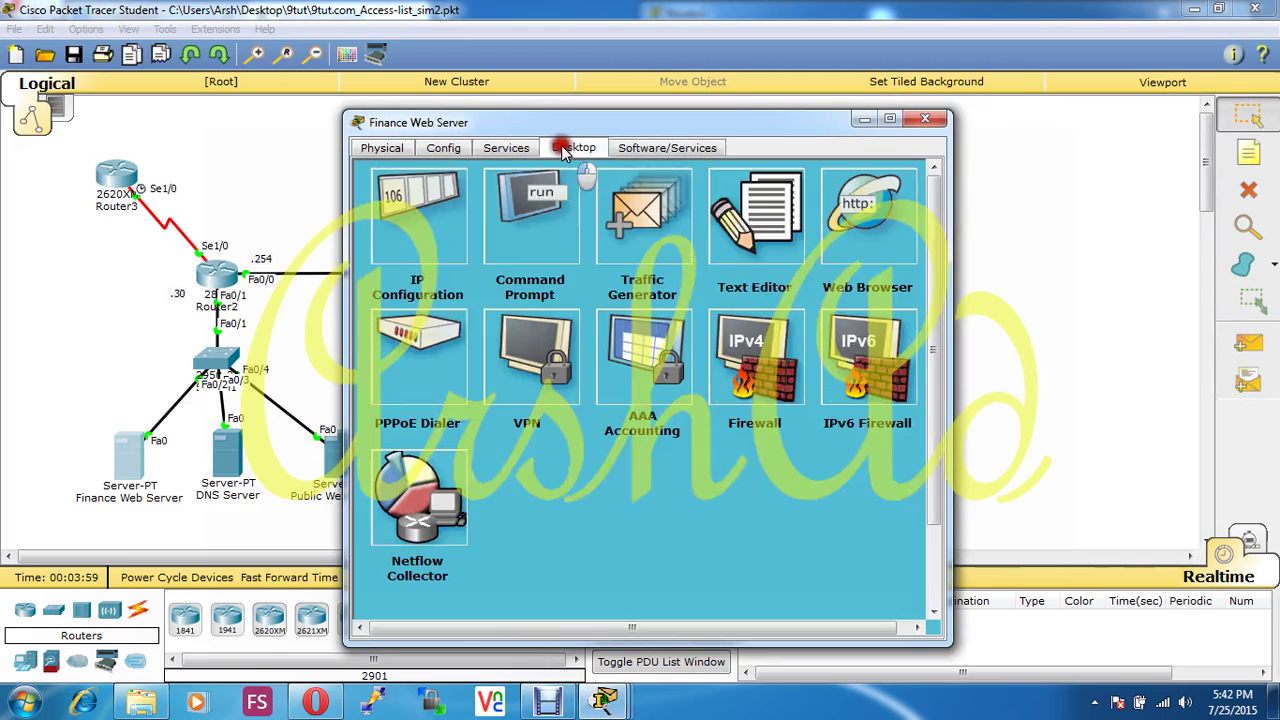
click(447, 248)
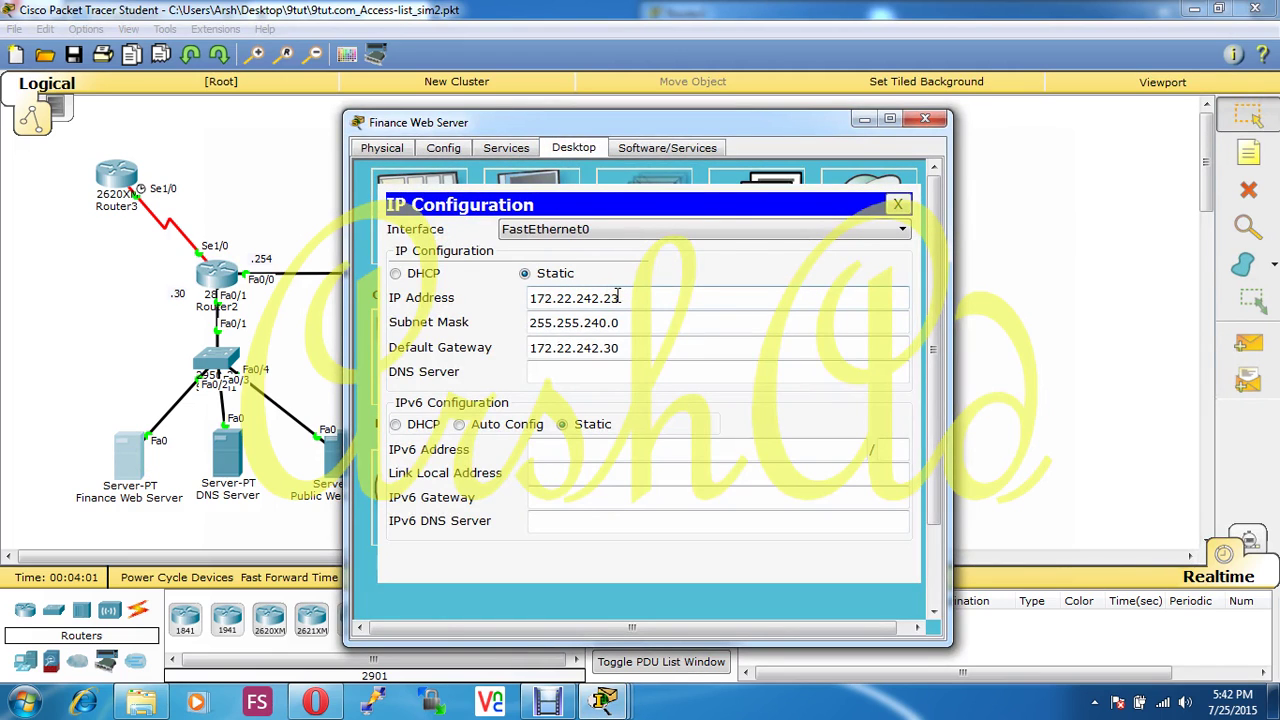
drag(600, 120, 222, 318)
click(217, 278)
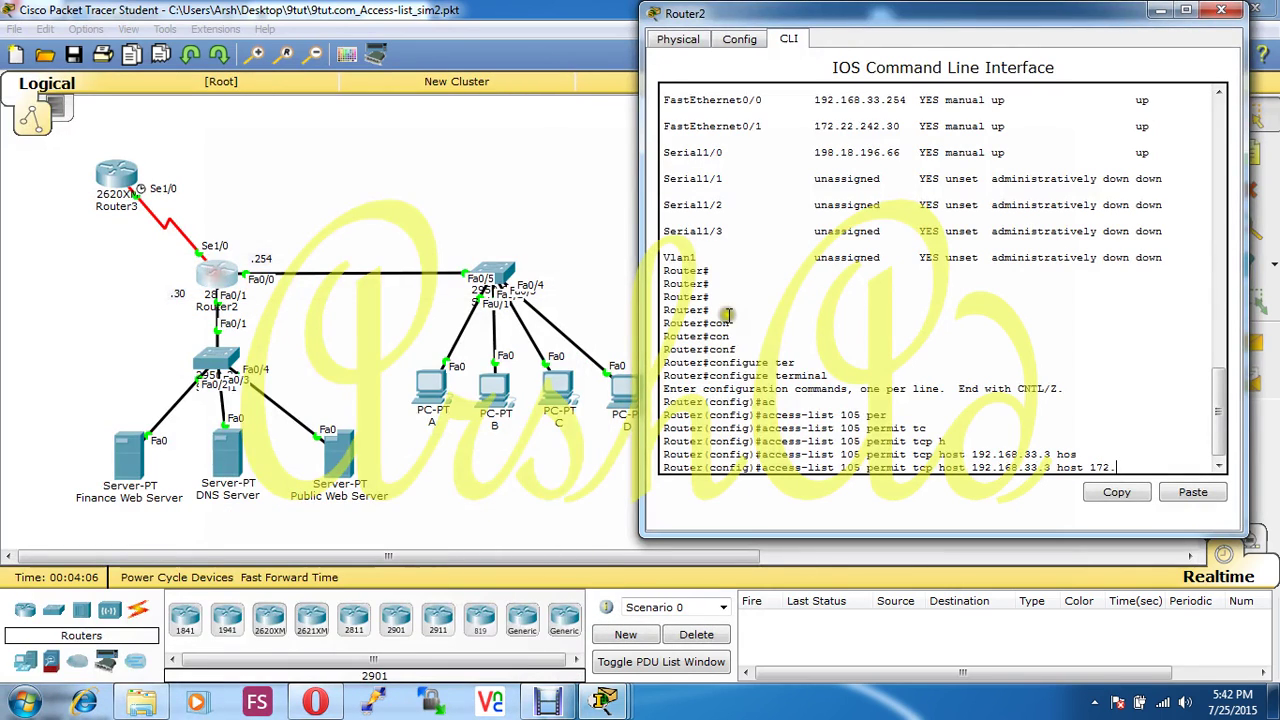
click(592, 697)
click(790, 605)
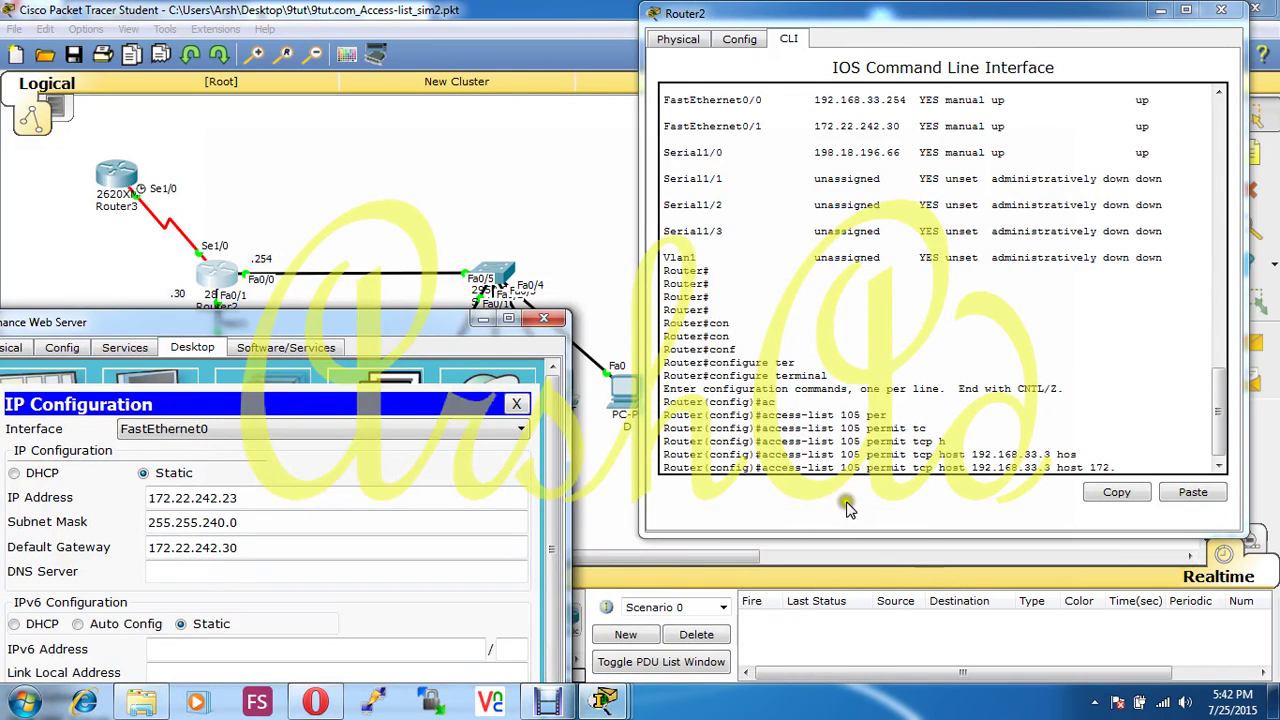
click(1113, 461)
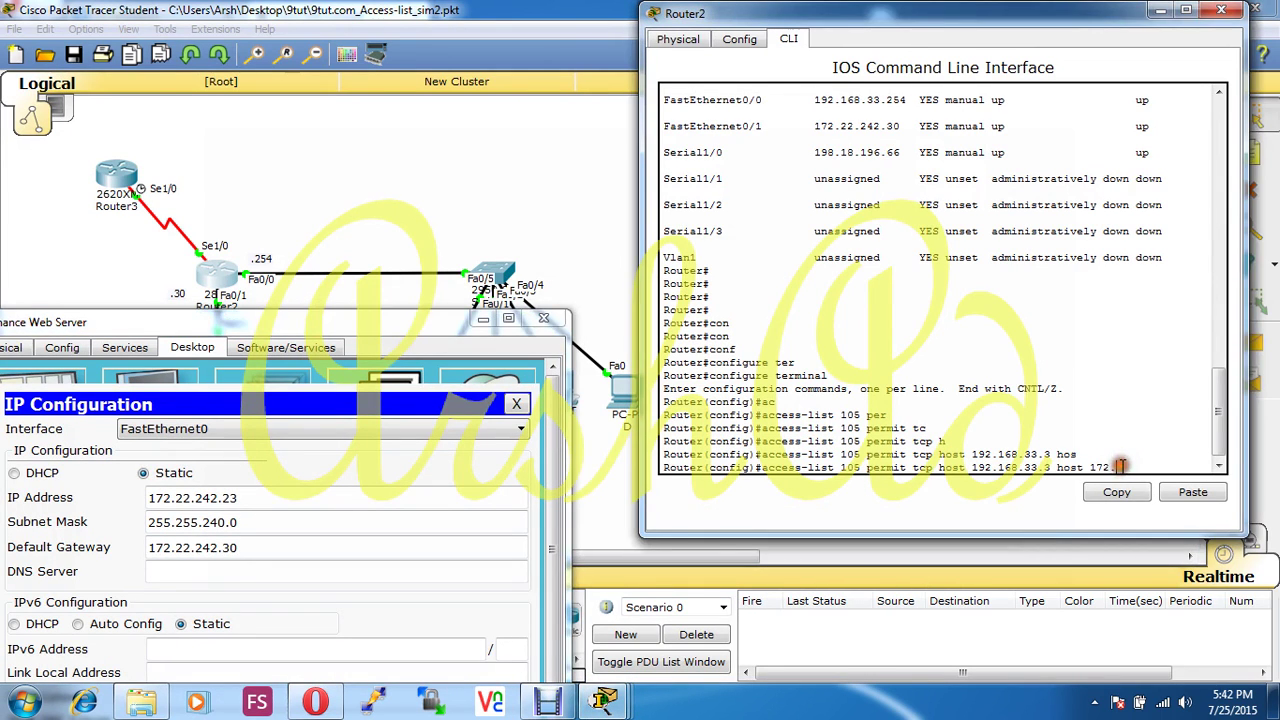
text(.22.242.23 eq 80)
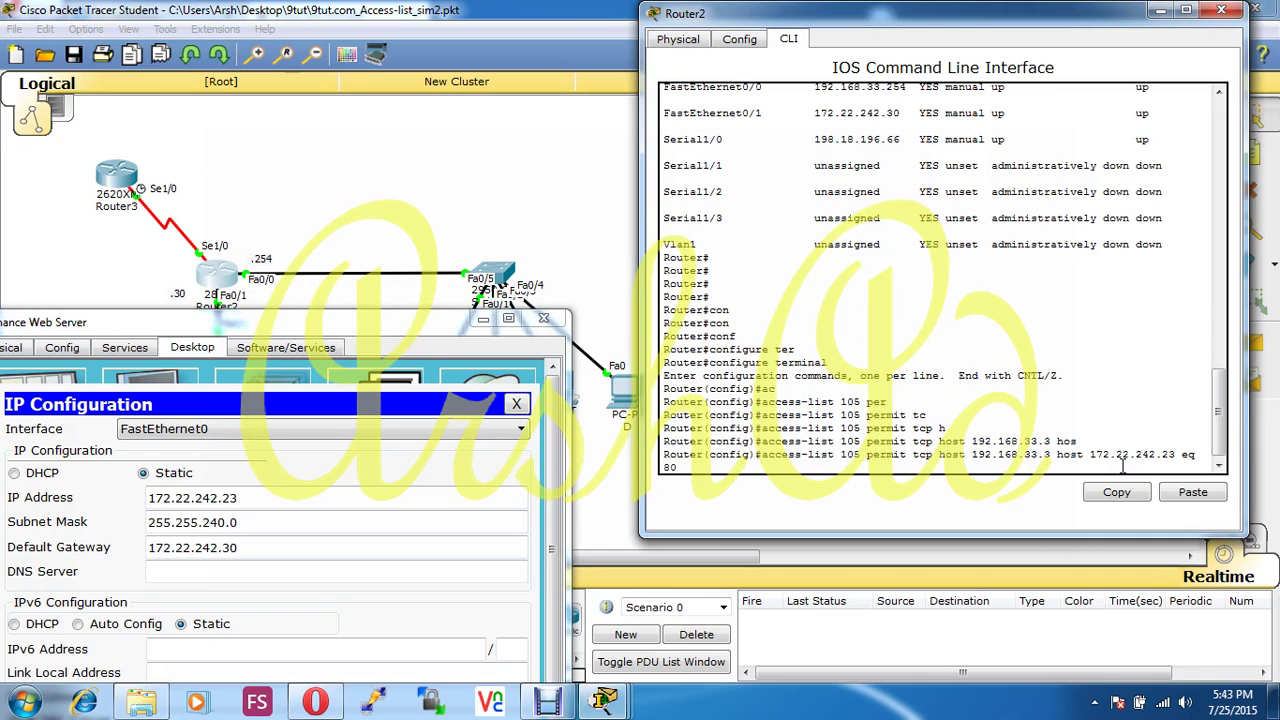
key(Return)
Step: Begin an 'access-list 105 deny' entry on Router2, checking the practice-test PDF for the syntax
text(ac)
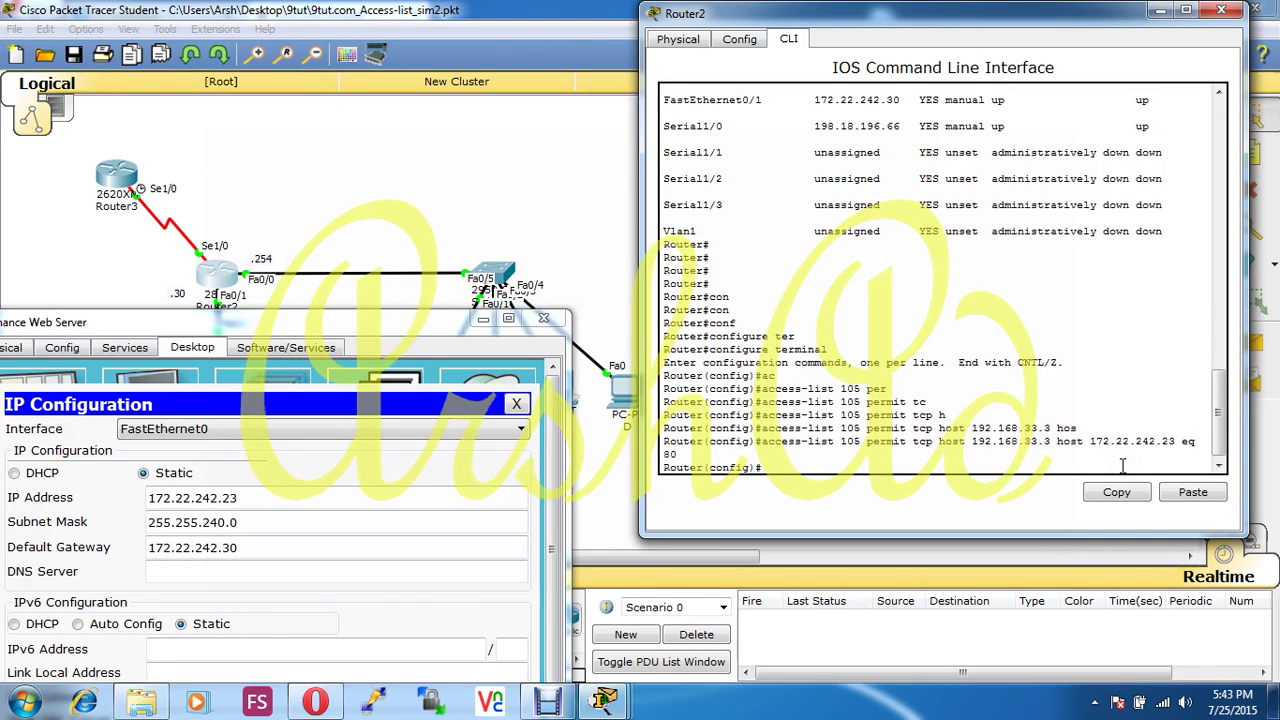
key(Tab)
text(10)
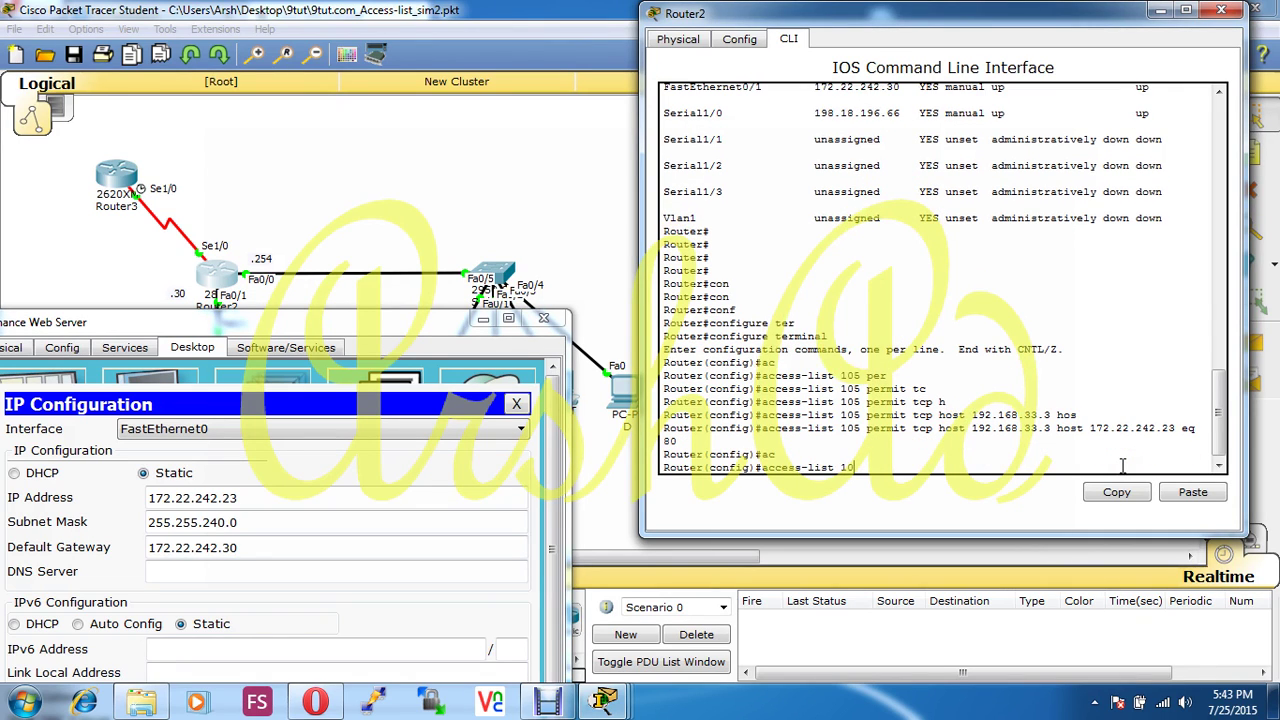
text(5 de)
key(Tab)
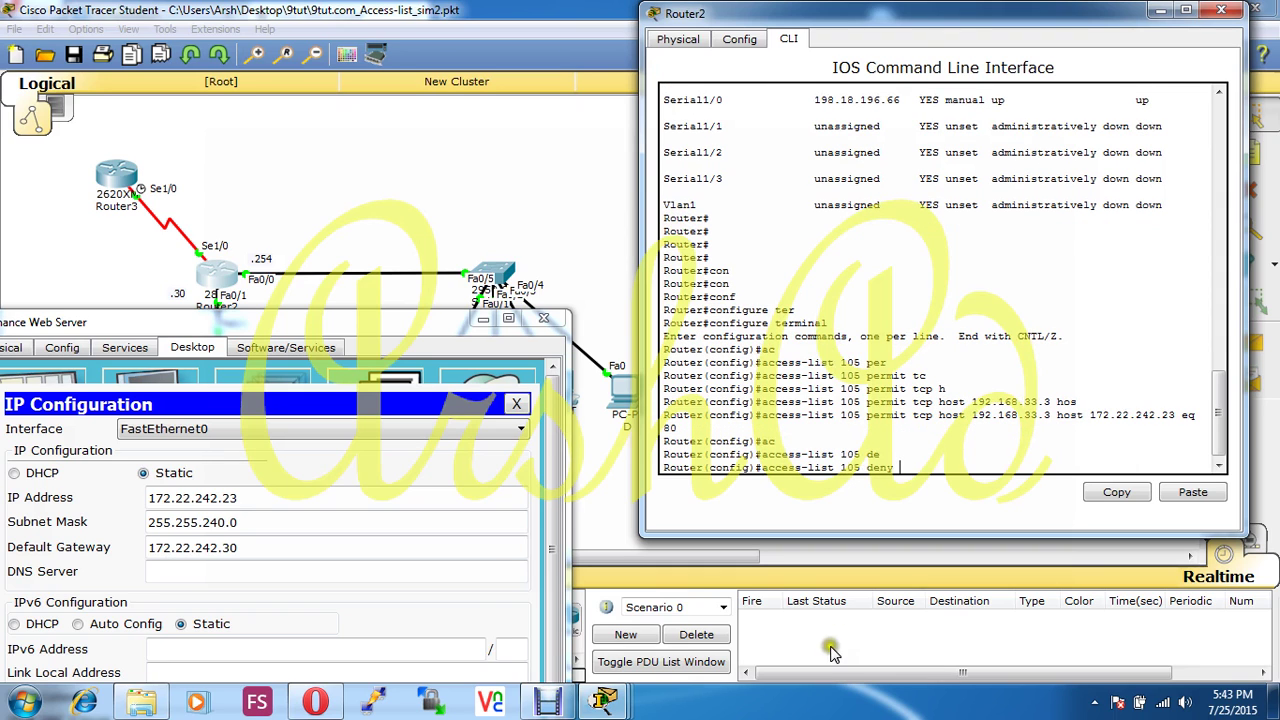
click(313, 703)
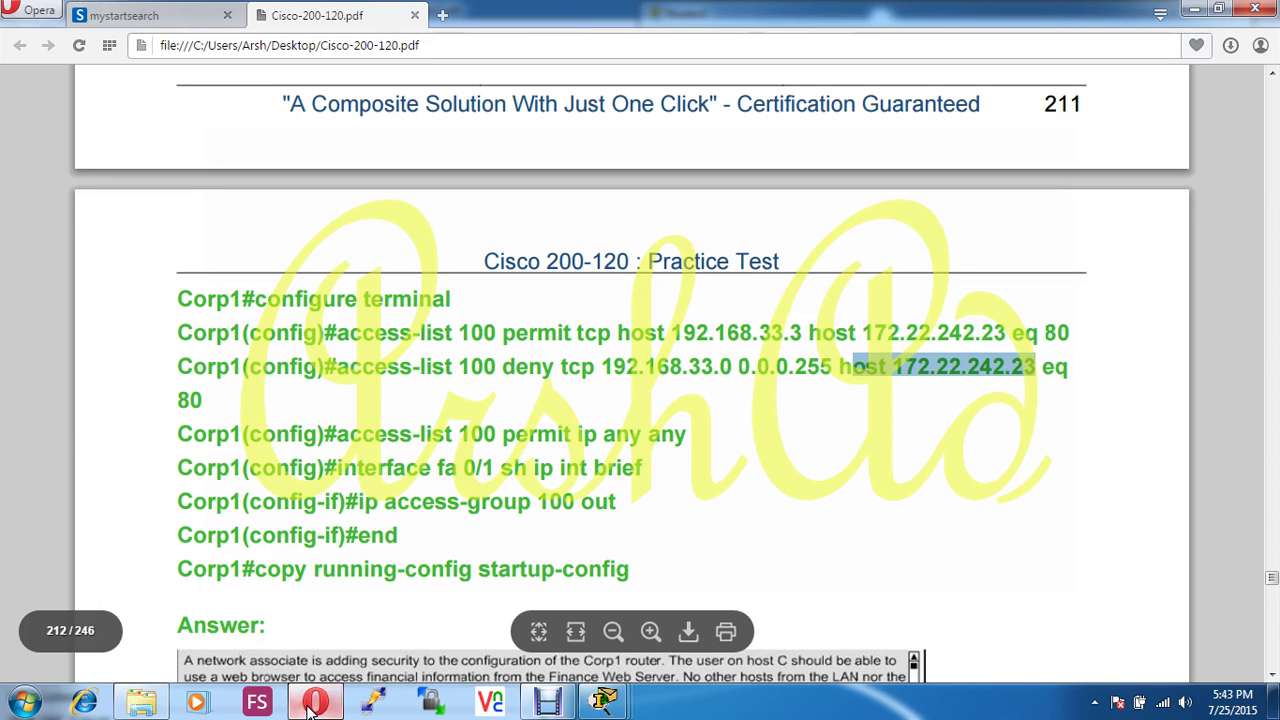
click(313, 703)
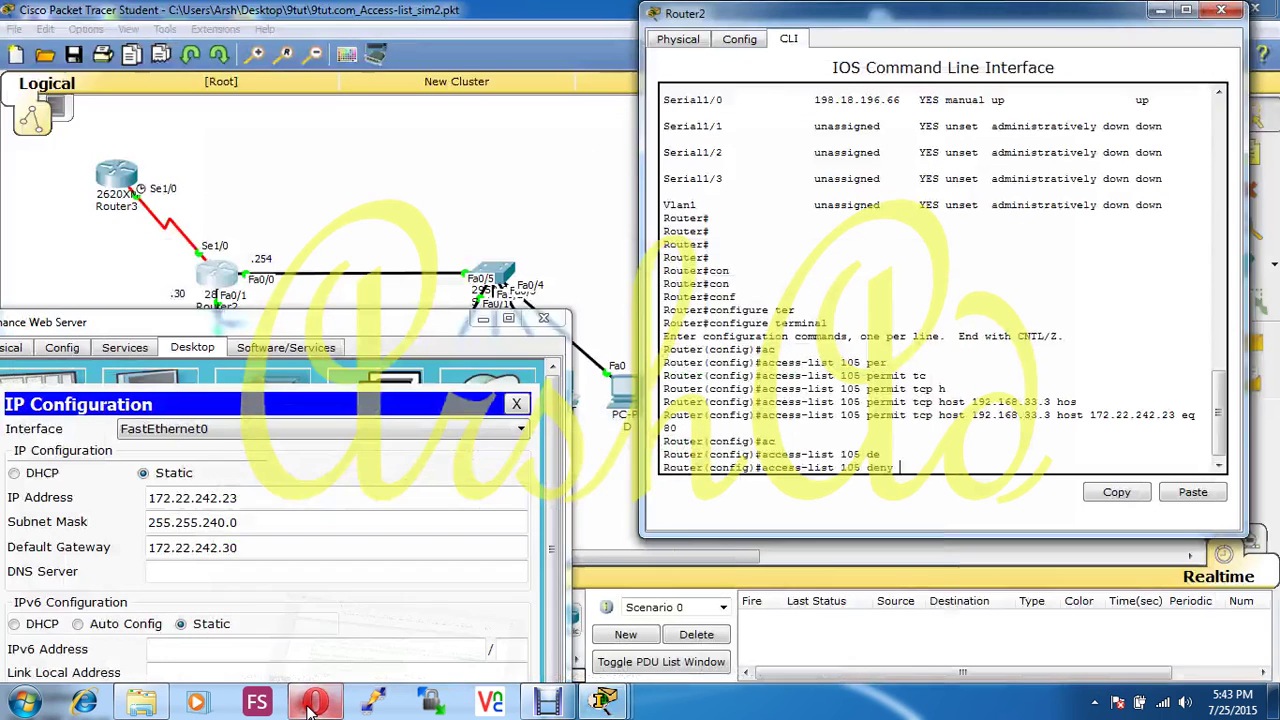
Step: Enter 'tcp host 192.168.33.0 0.0.0.255 host 172.22.242.23 eq 80', which Router2 rejects as invalid input
text(tc)
key(Tab)
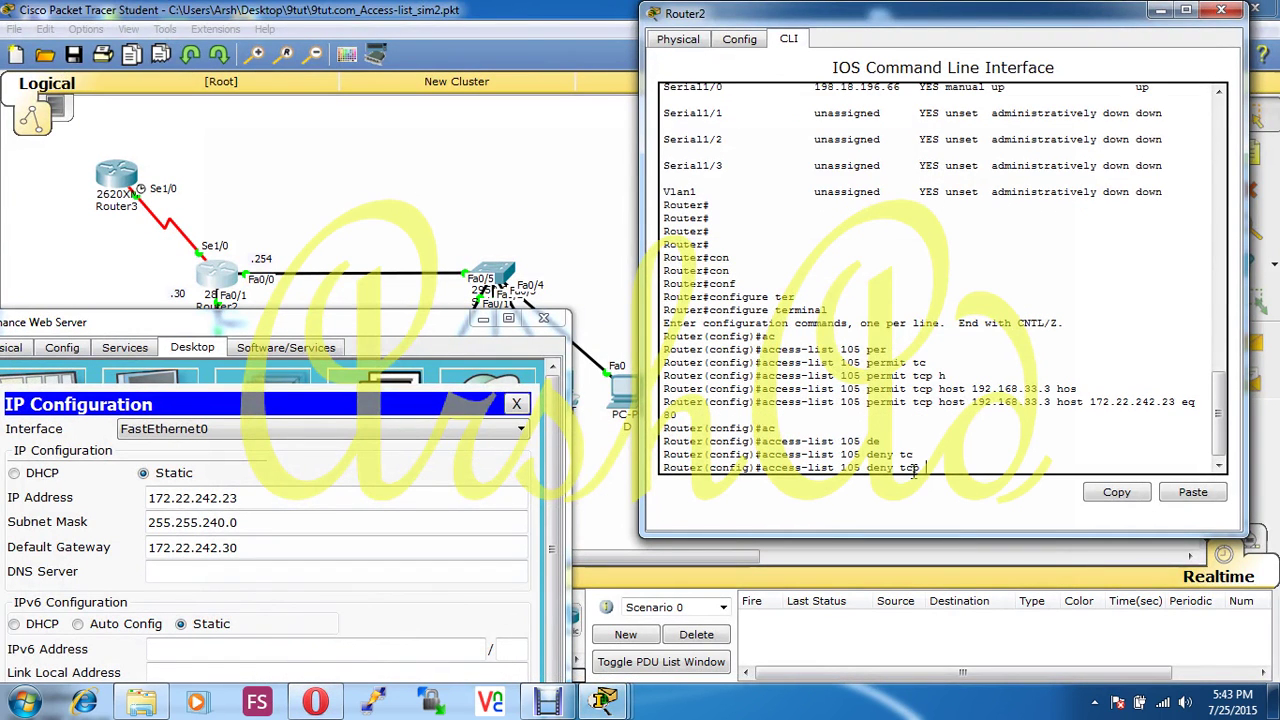
text(ho)
key(Tab)
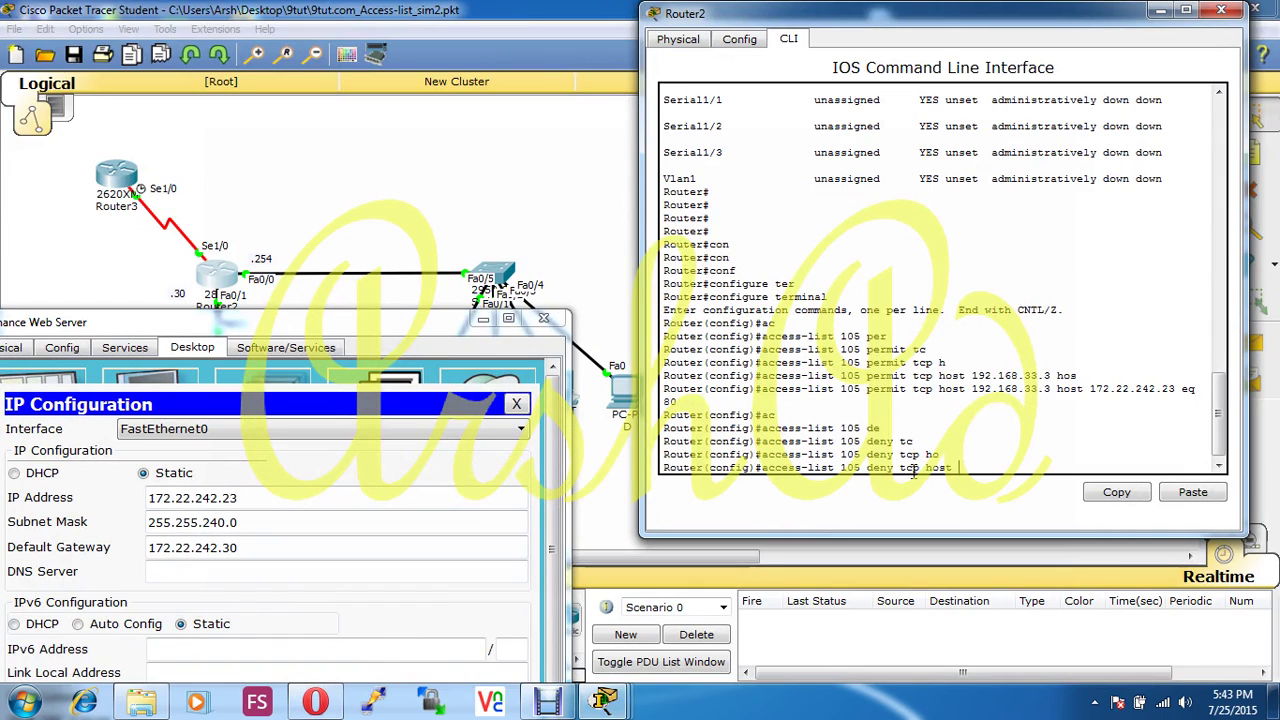
text(192)
text(.168)
text(.33.0)
text( -)
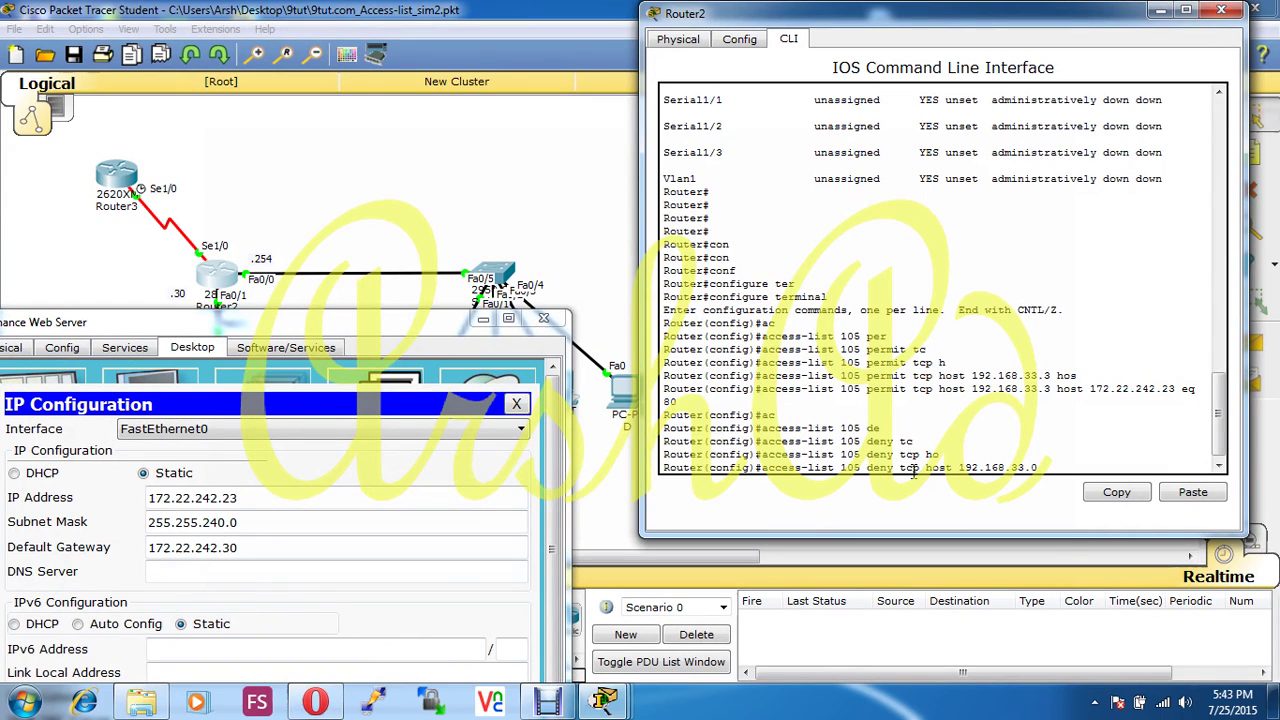
text(0.0.0.255 h)
text(os)
key(Tab)
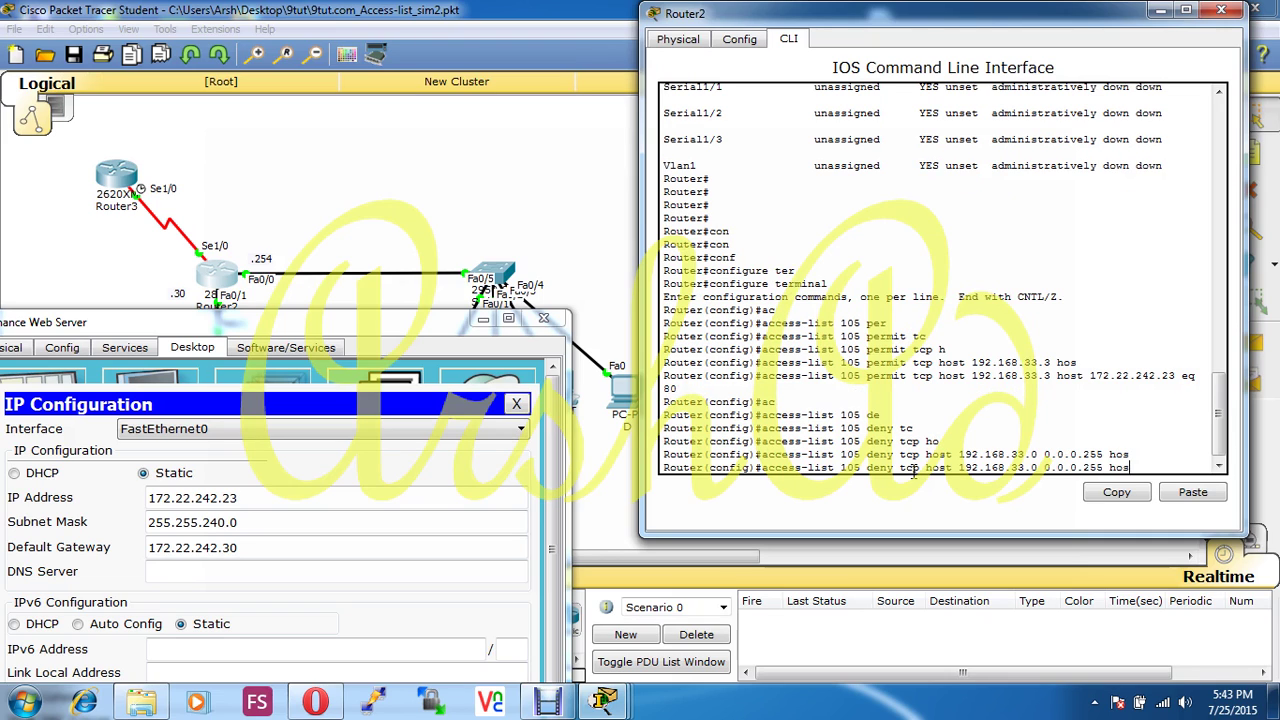
key(Tab)
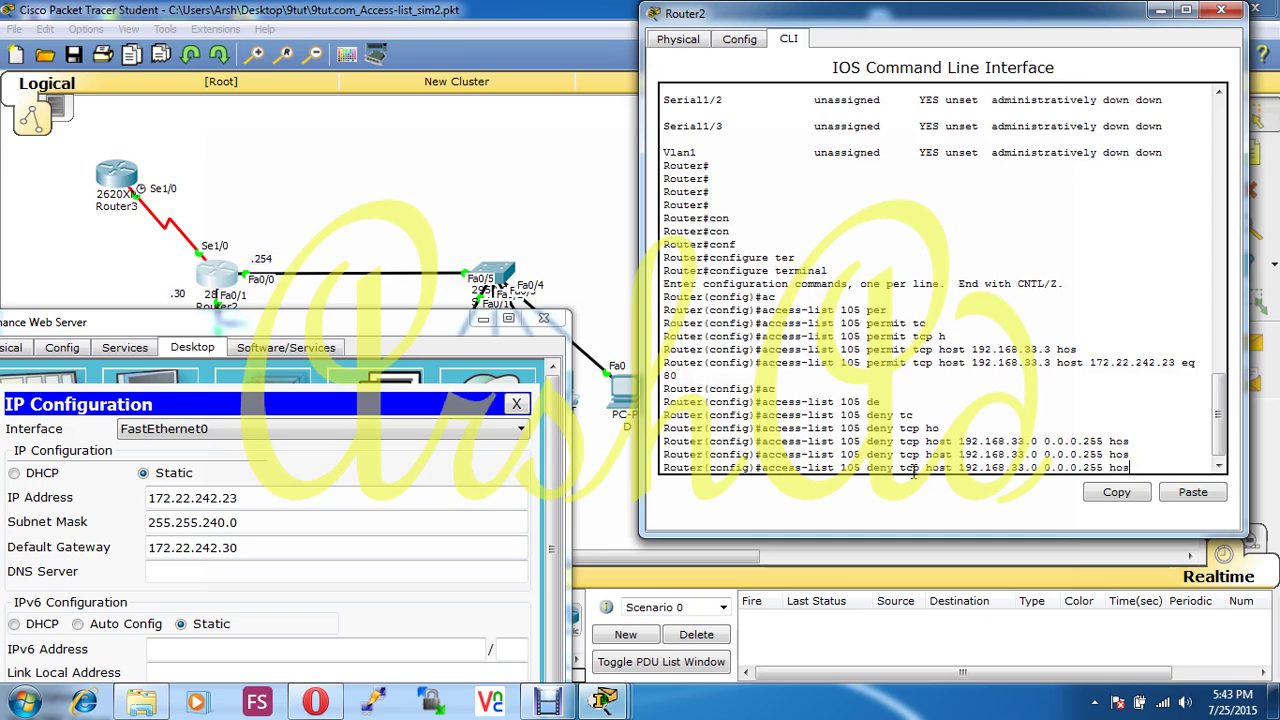
key(Tab)
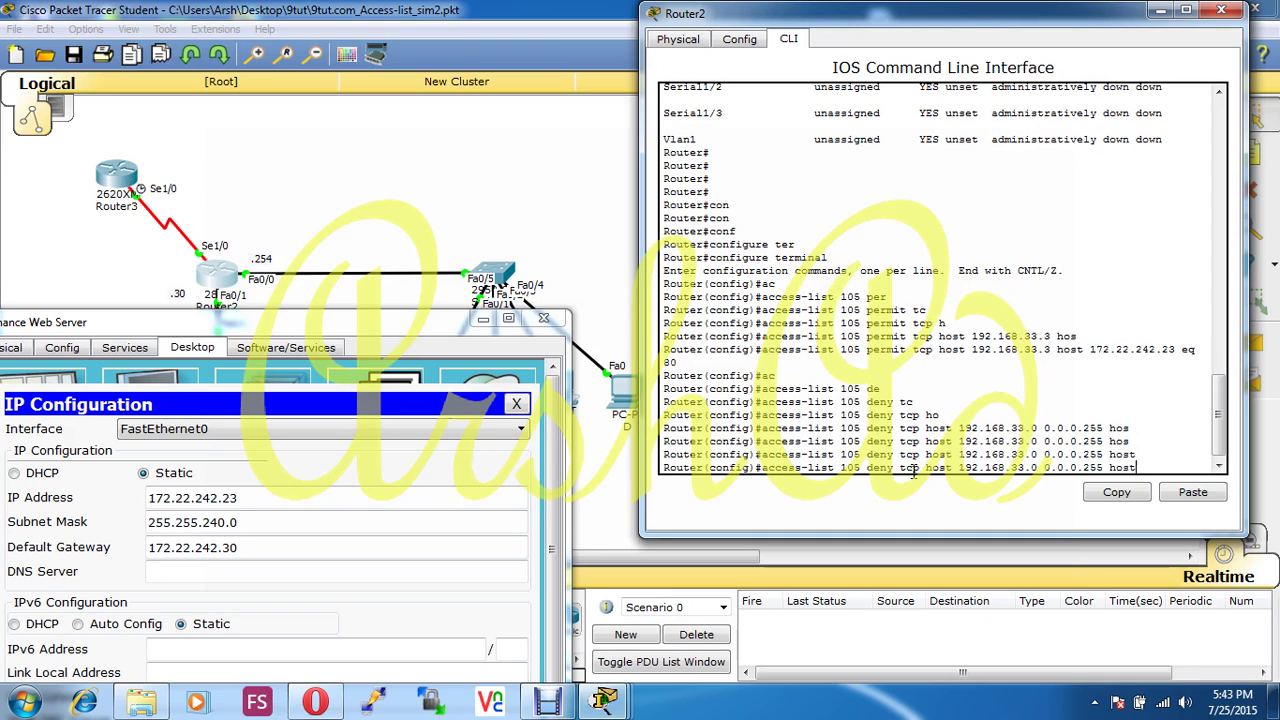
key(BackSpace)
key(BackSpace)
key(Tab)
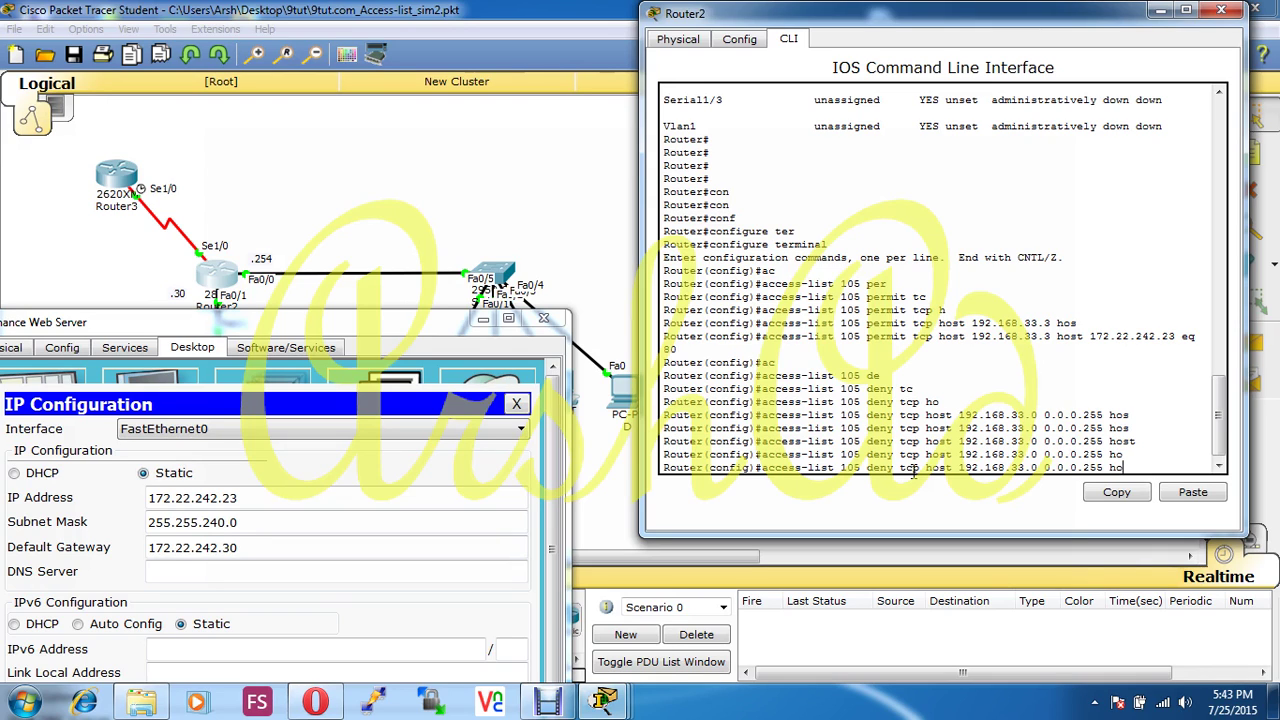
text(st 172.22.242)
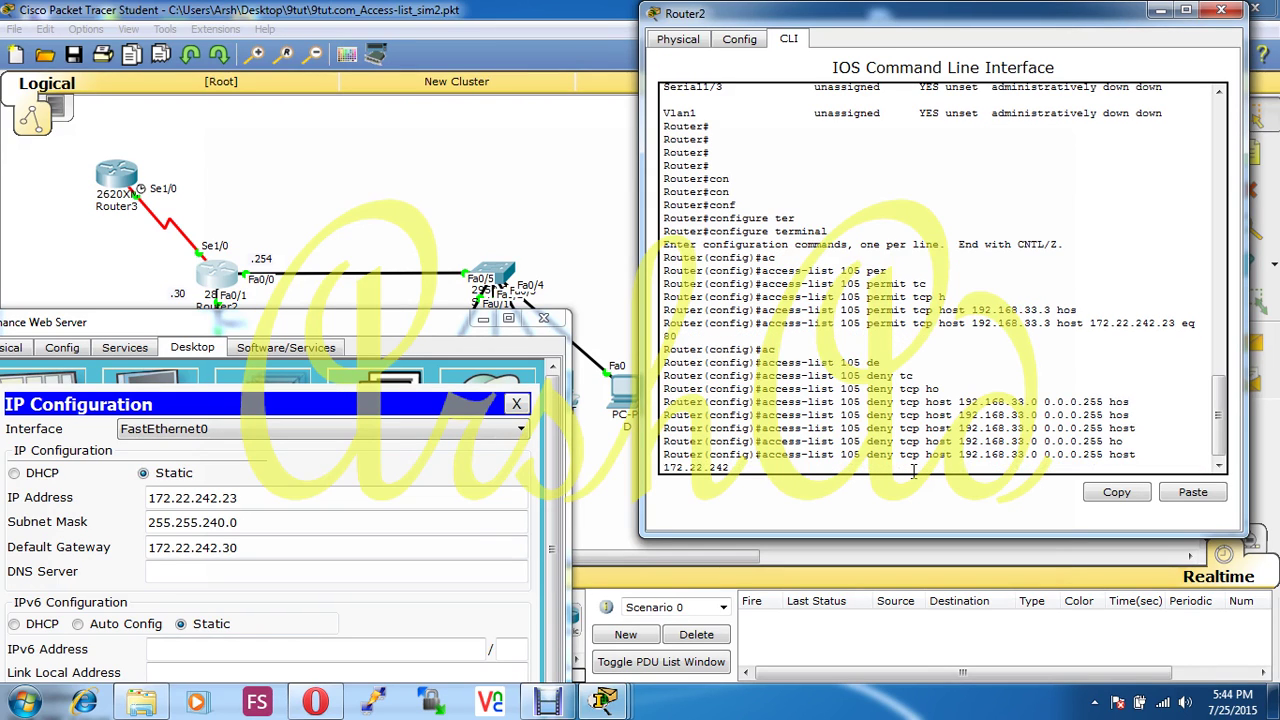
text(.23 eq 80)
key(Return)
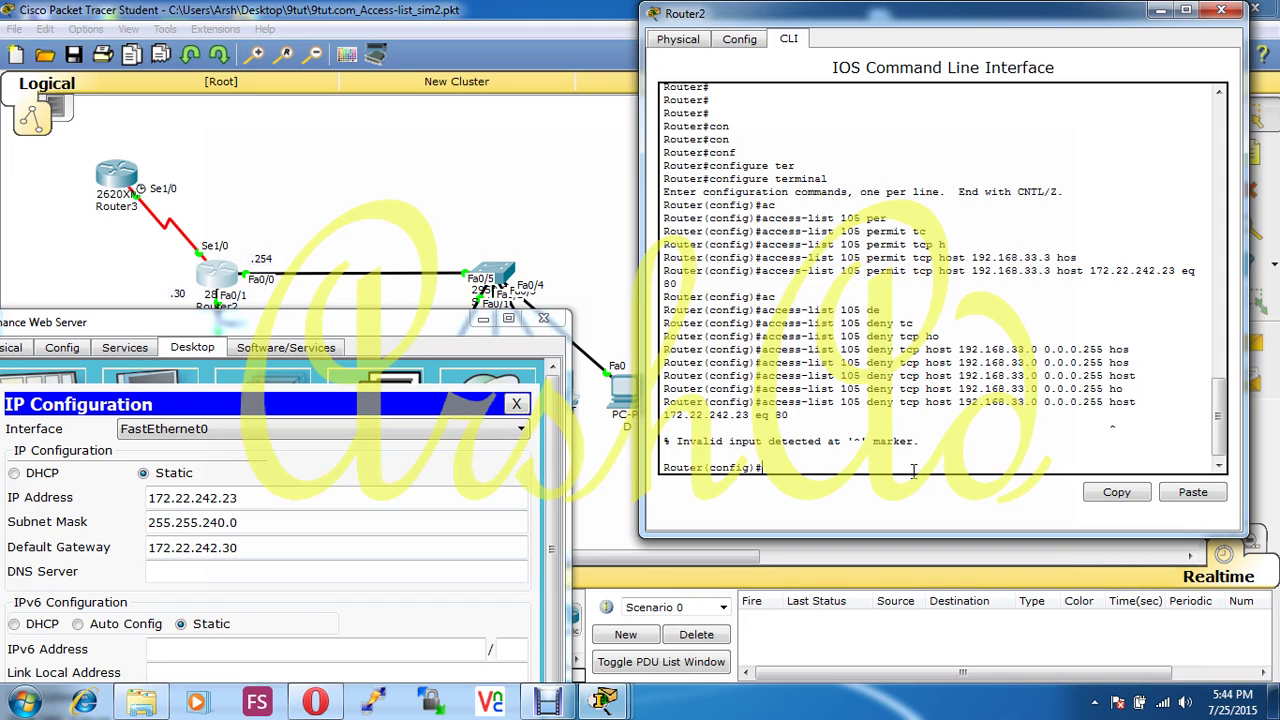
Step: Compare the PDF's deny line with the rejected entry, bringing the Router2 CLI back over the PDF
click(315, 700)
click(492, 366)
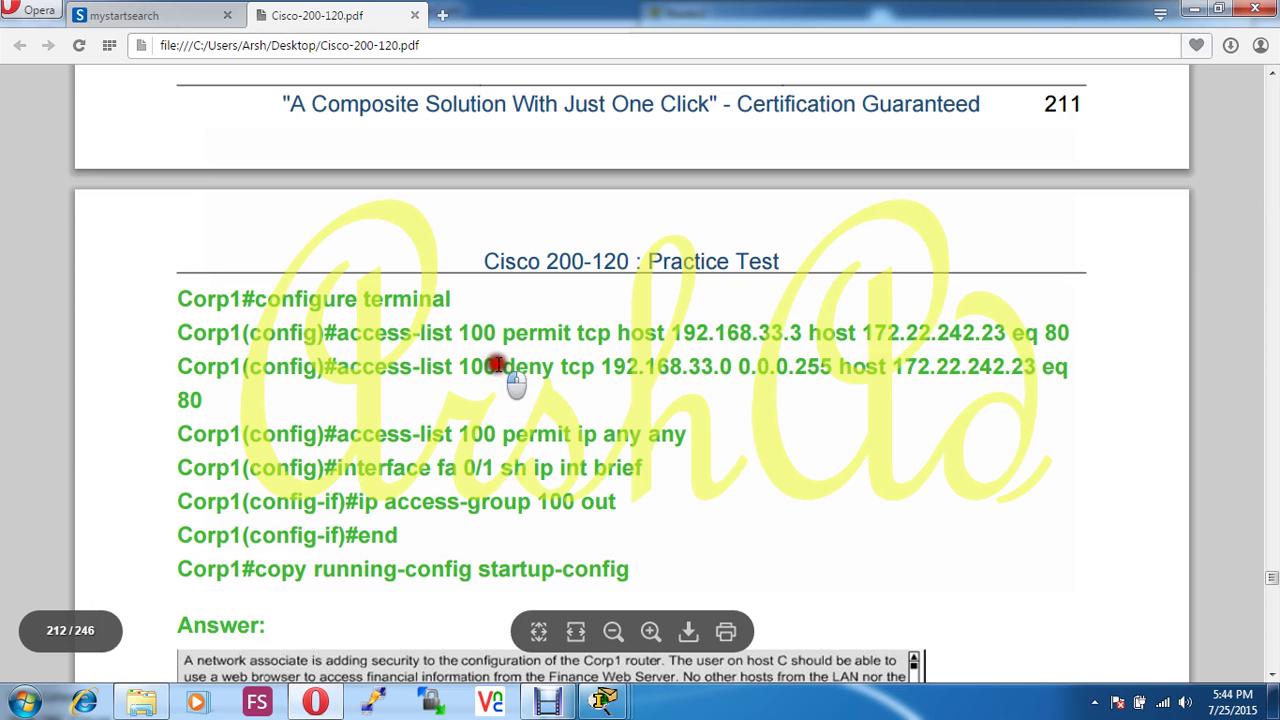
click(733, 366)
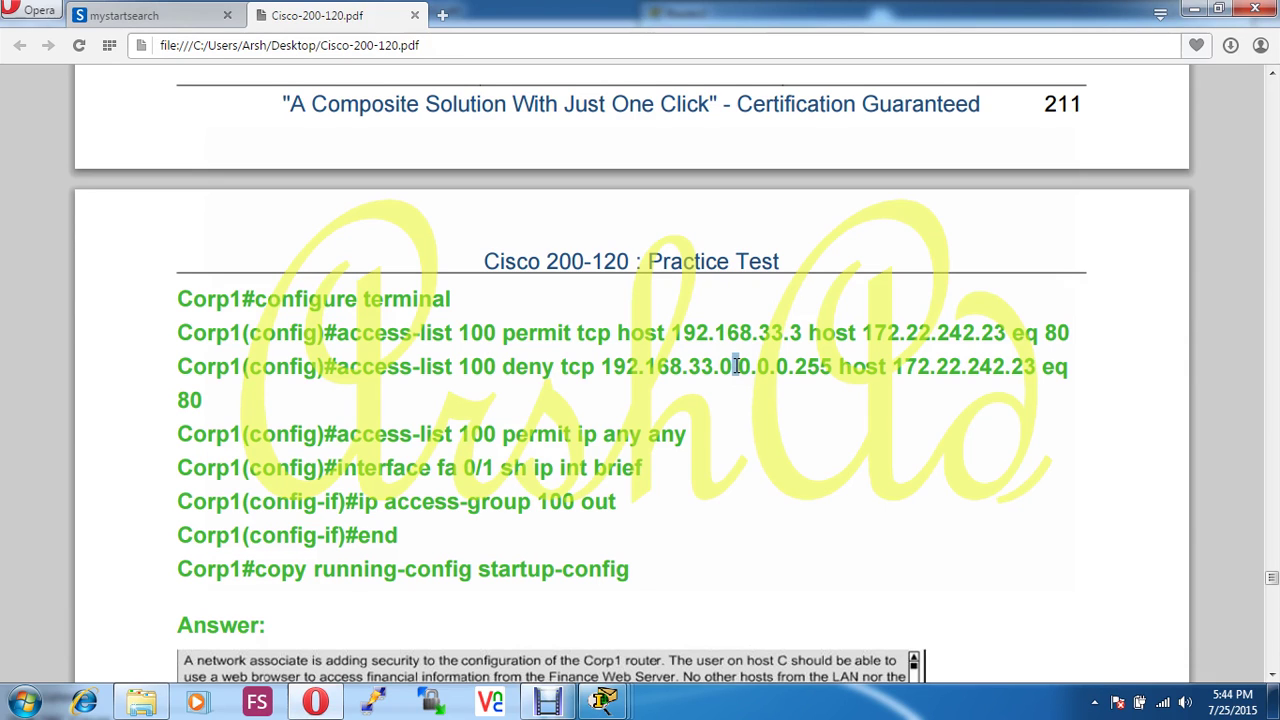
mouse_move(604, 700)
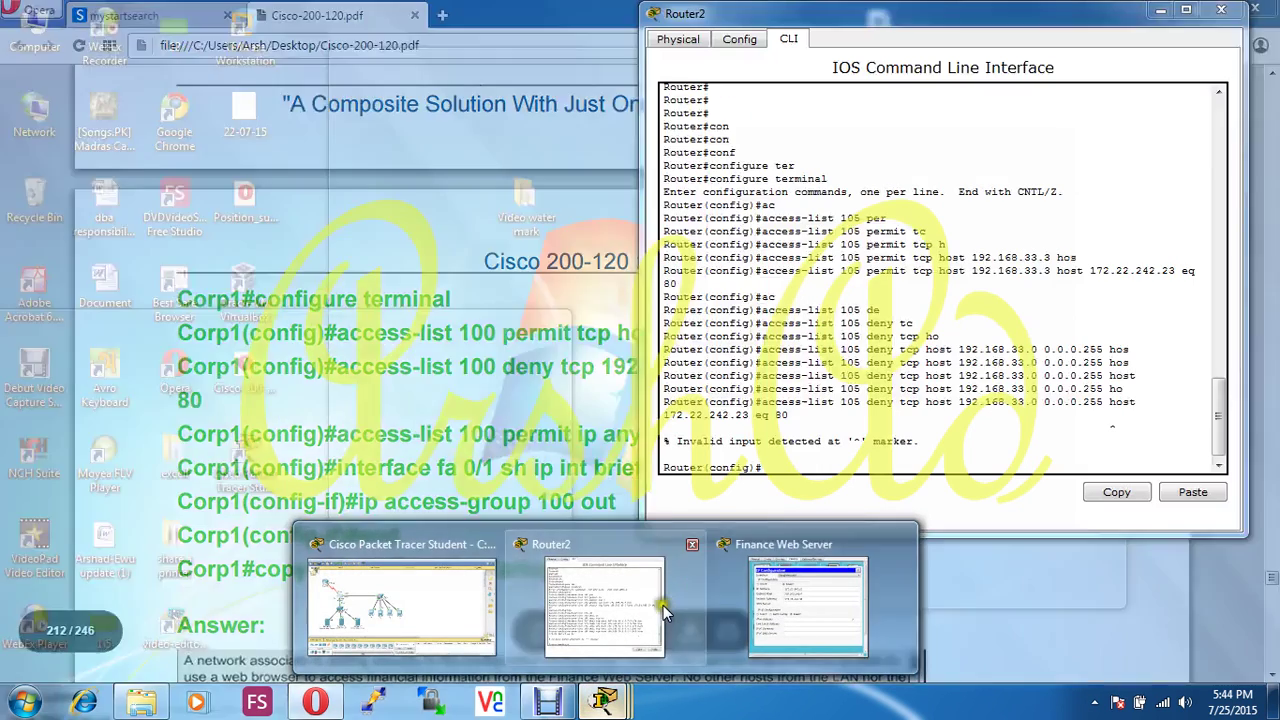
click(665, 612)
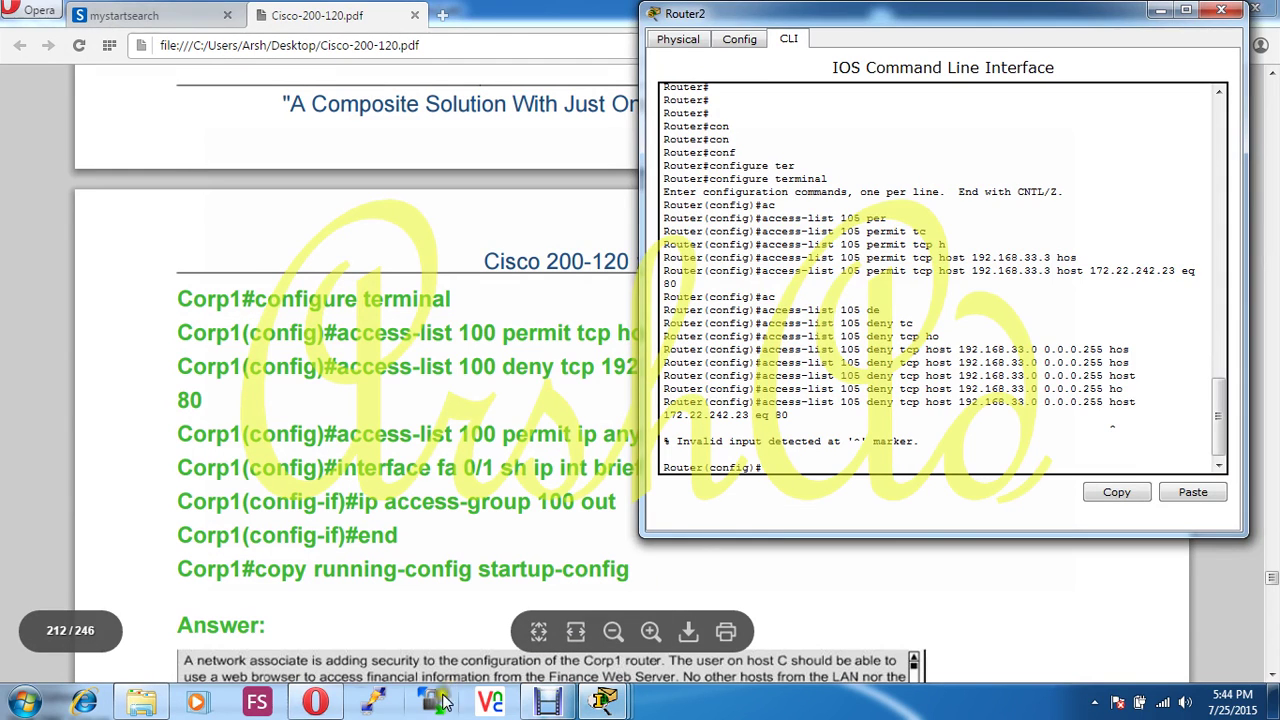
click(315, 703)
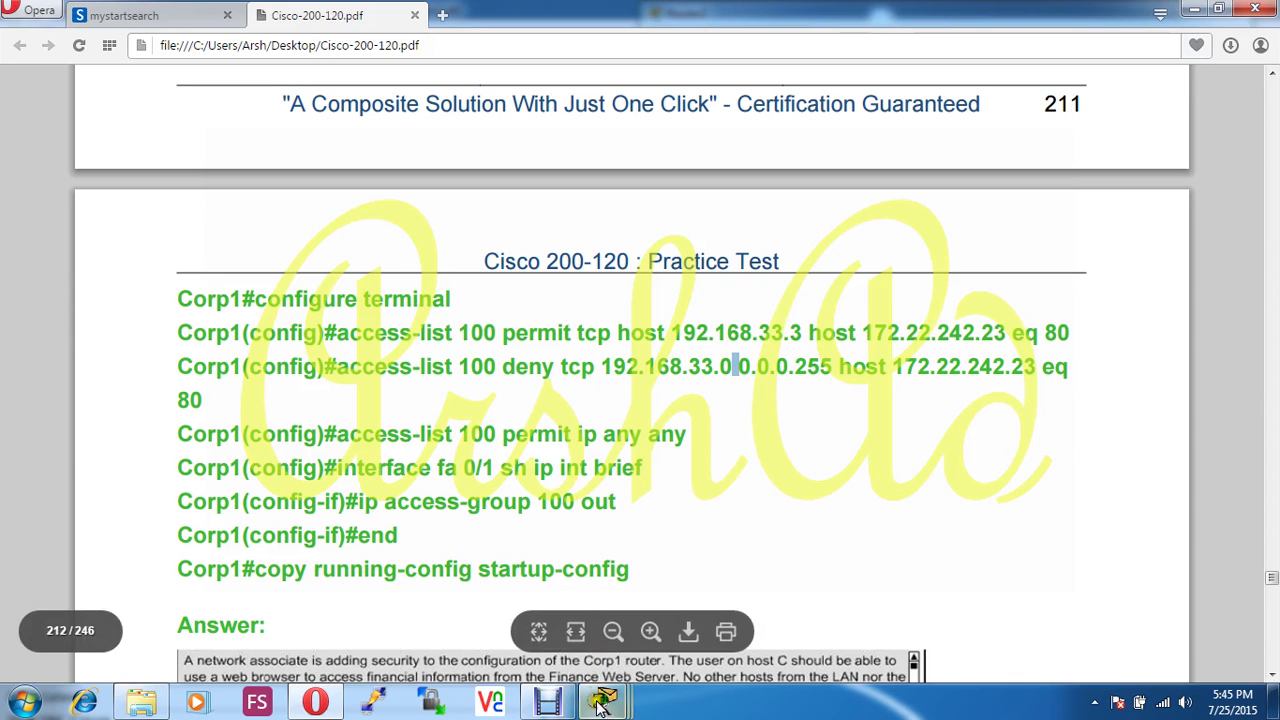
mouse_move(605, 700)
click(579, 597)
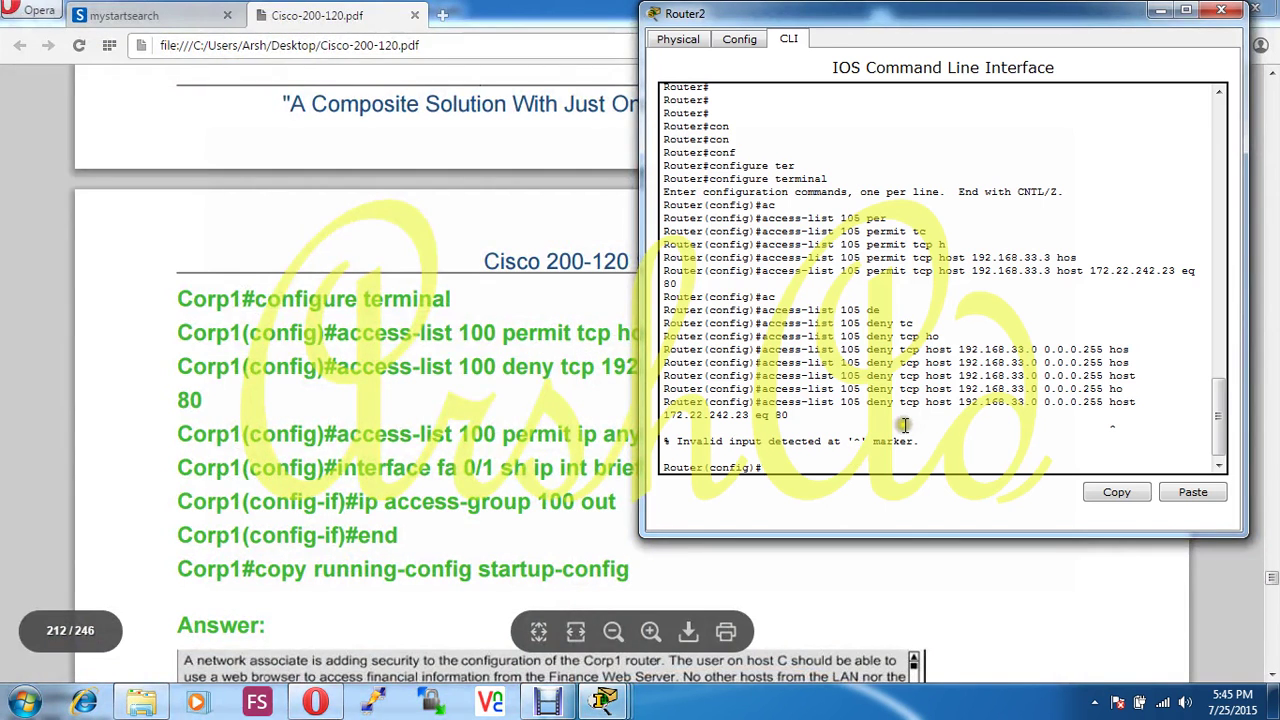
Step: Recall the deny entry, delete the extra 'host' before 192.168.33.0, and resubmit it
key(Up)
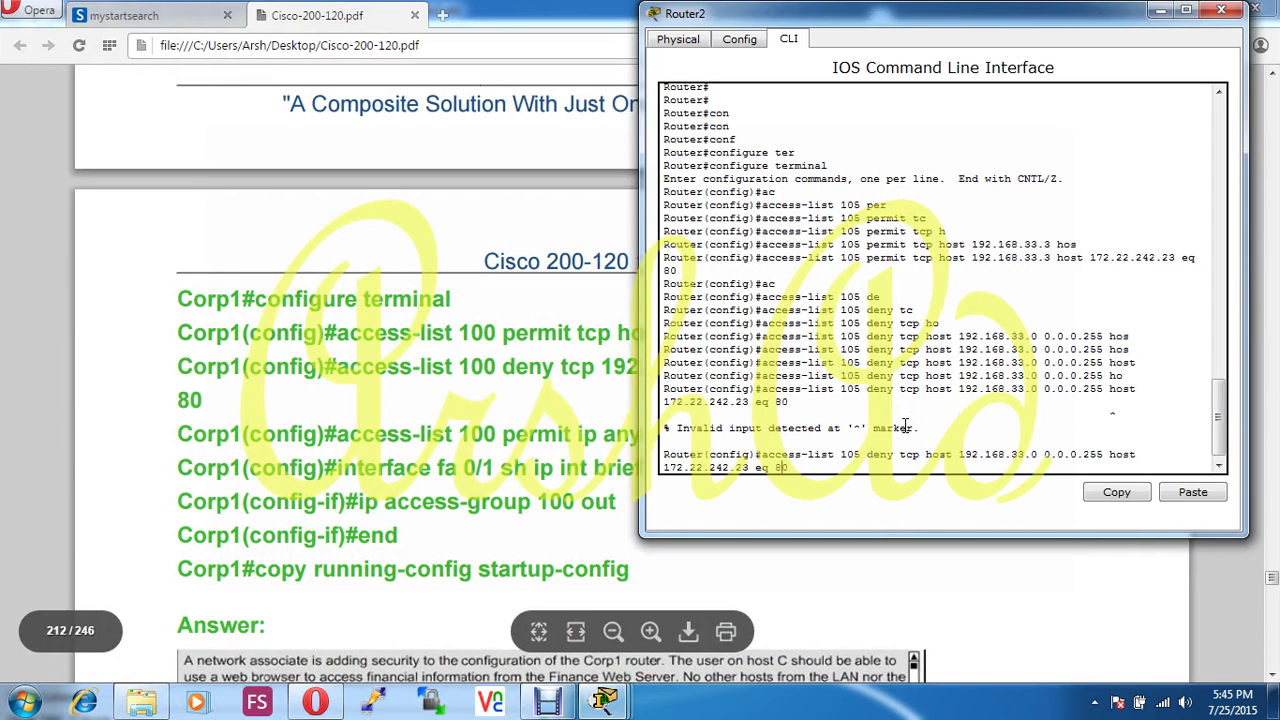
key(Left)
key(Left)
key(Left)
key(Left)
key(Left)
key(Left)
key(Left)
key(Left)
key(Left)
key(Left)
key(Left)
key(Left)
key(Left)
key(Left)
key(Left)
key(Left)
key(Left)
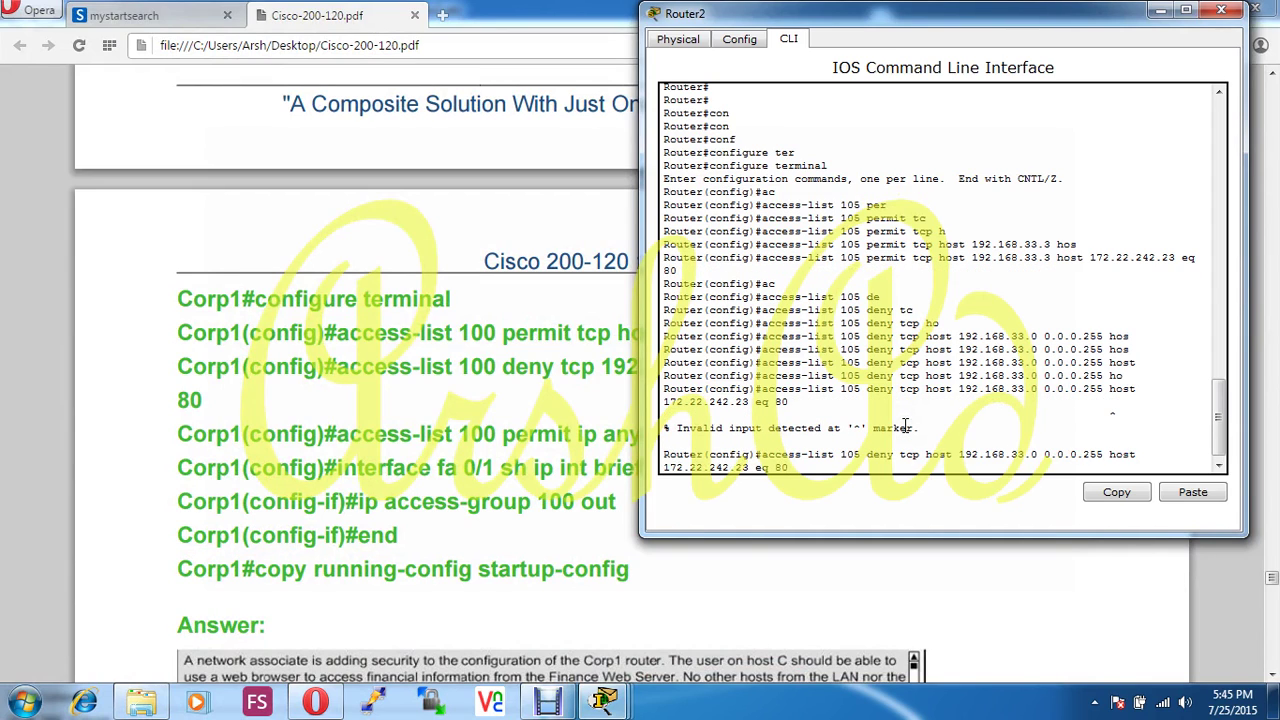
key(BackSpace)
key(BackSpace)
key(BackSpace)
key(BackSpace)
key(BackSpace)
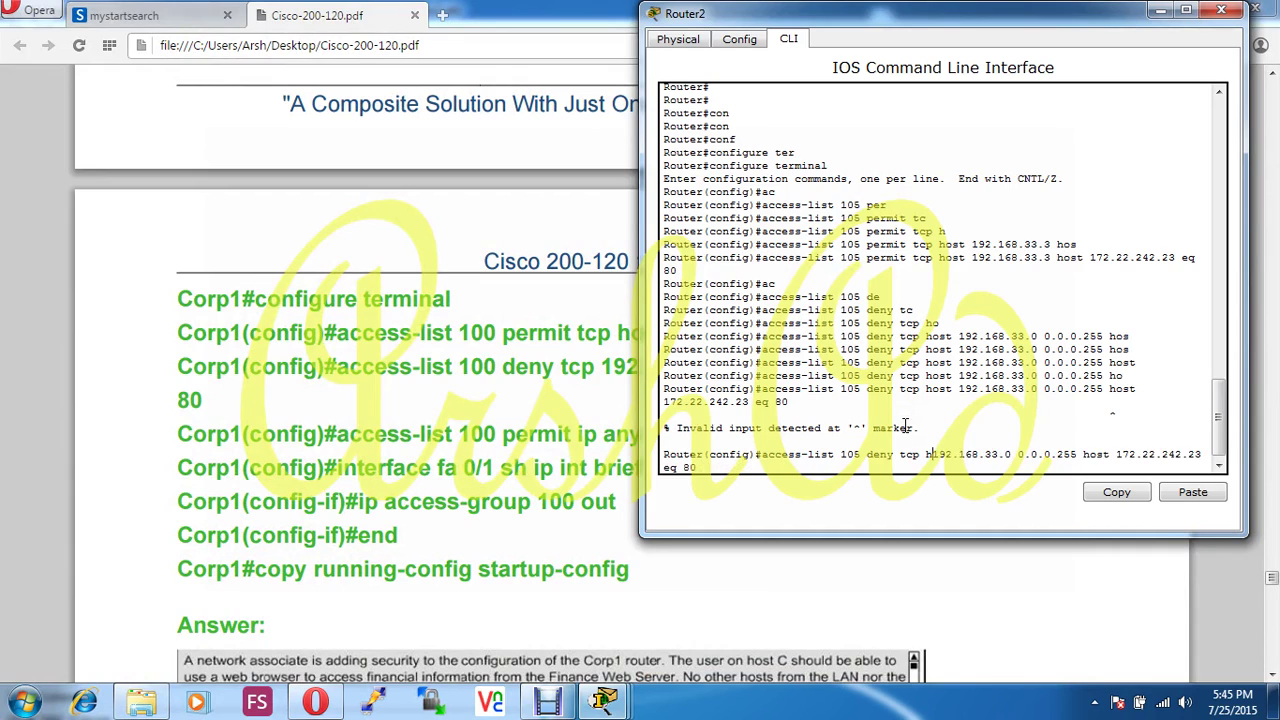
key(Return)
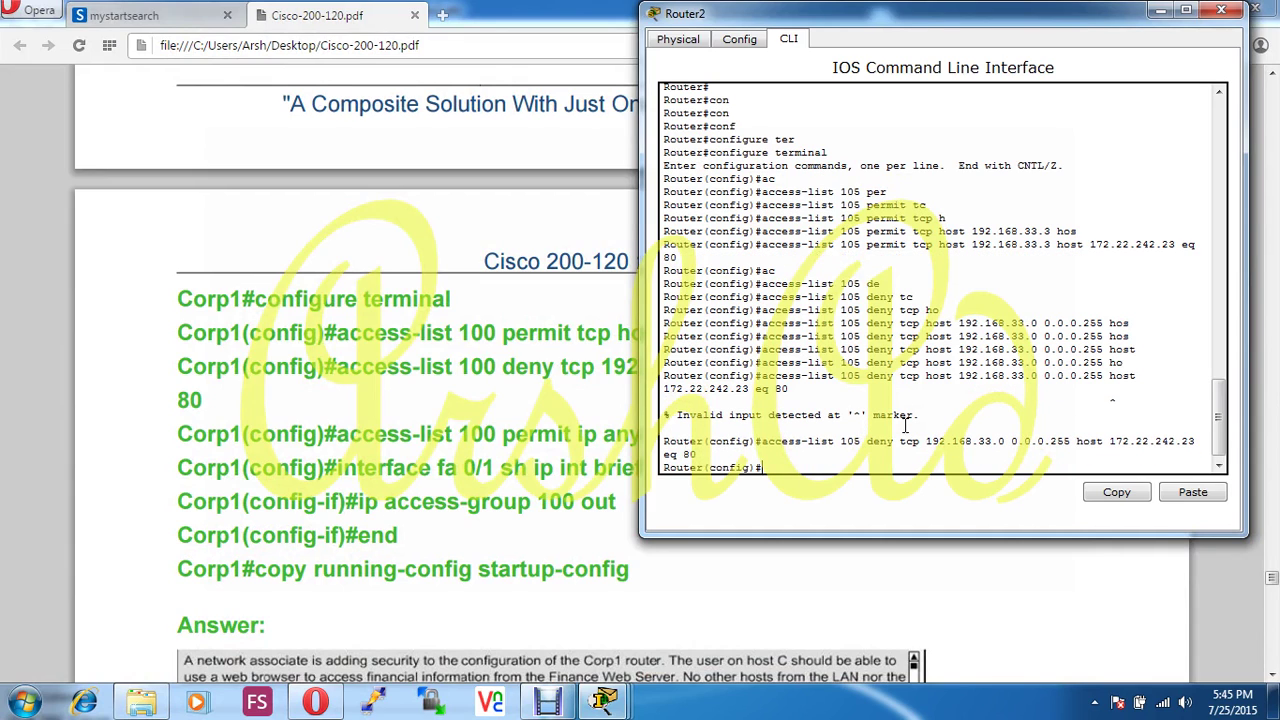
Step: Add 'access-list 105 permit ip any any' to Router2
text(cl)
key(Tab)
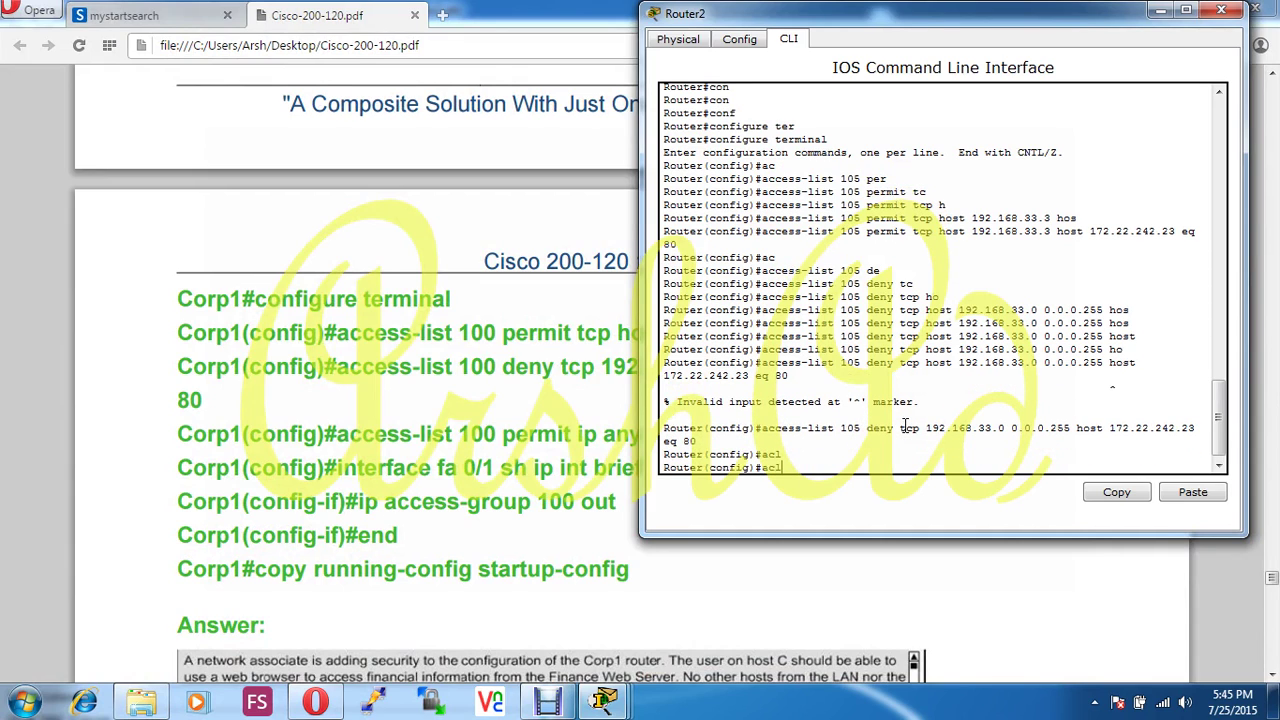
key(Tab)
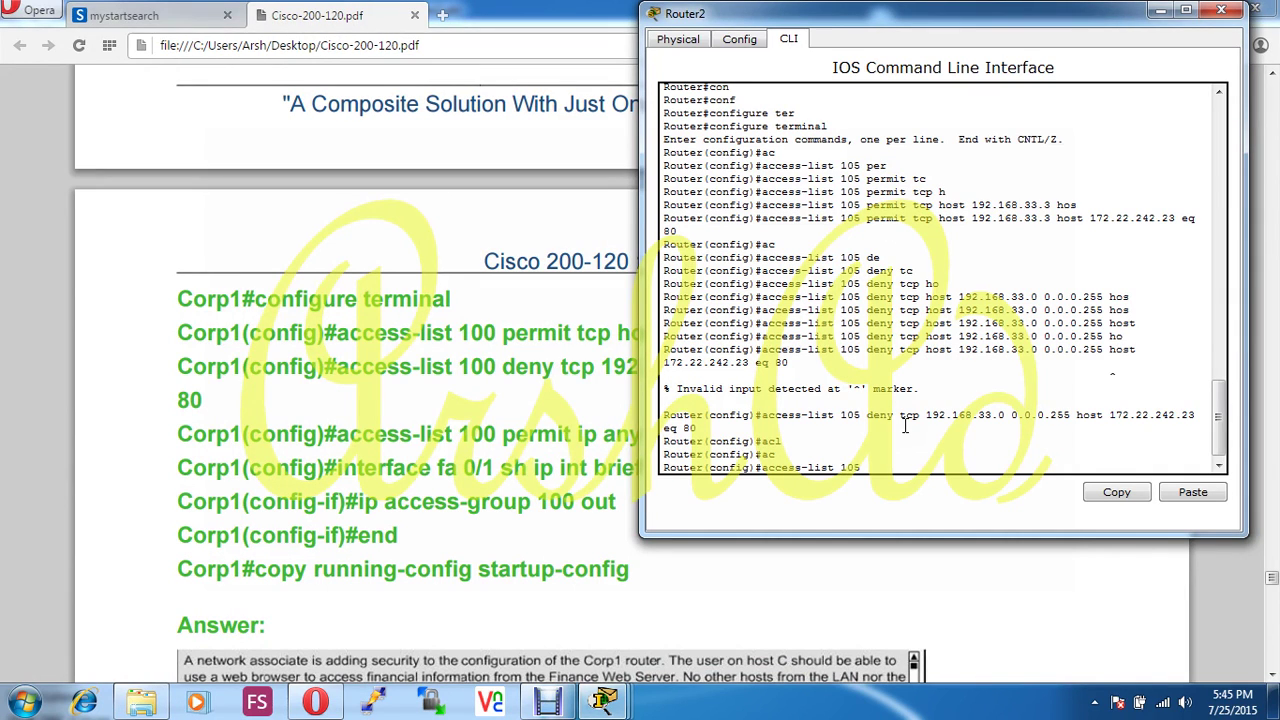
text(105 per)
key(Tab)
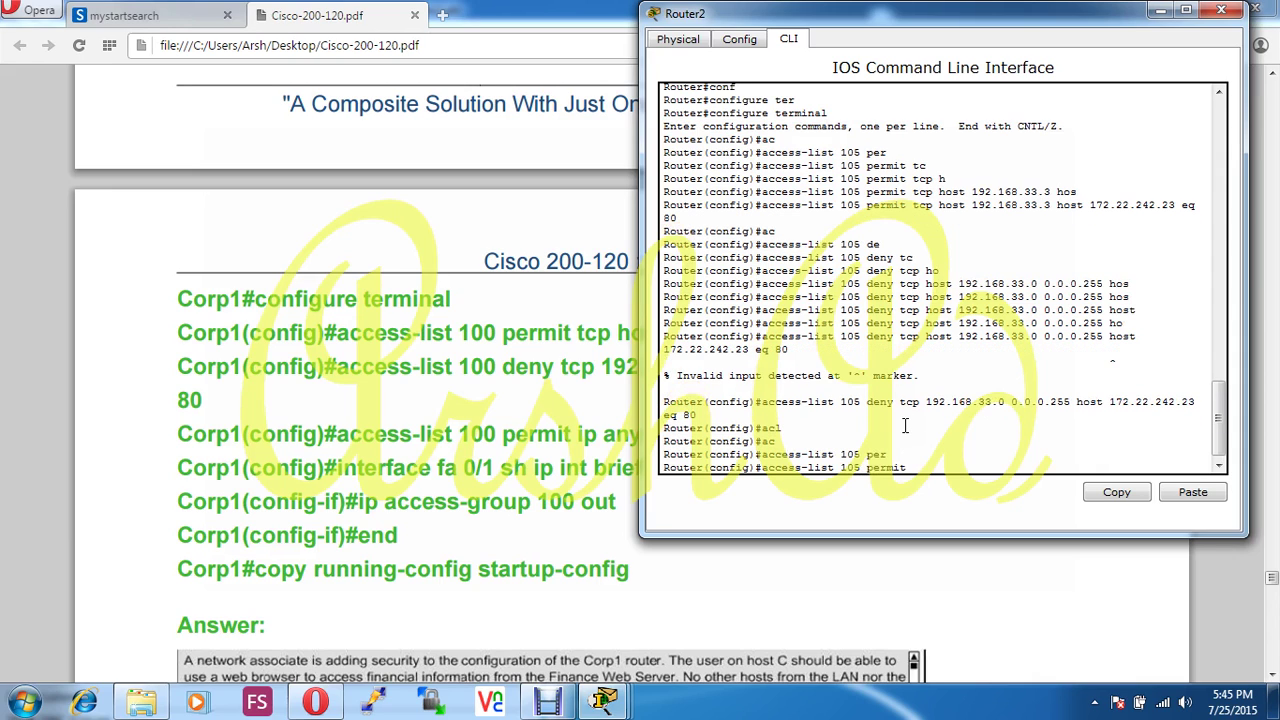
text(ip)
key(Tab)
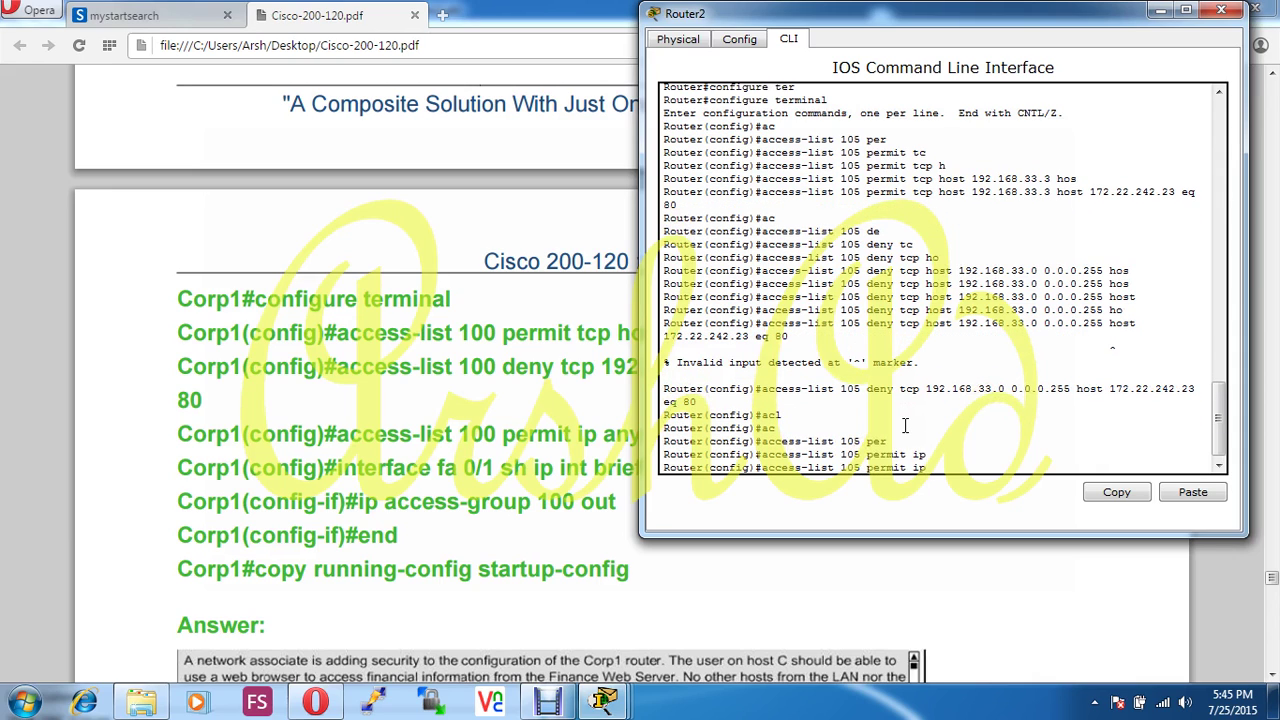
text(an)
key(Tab)
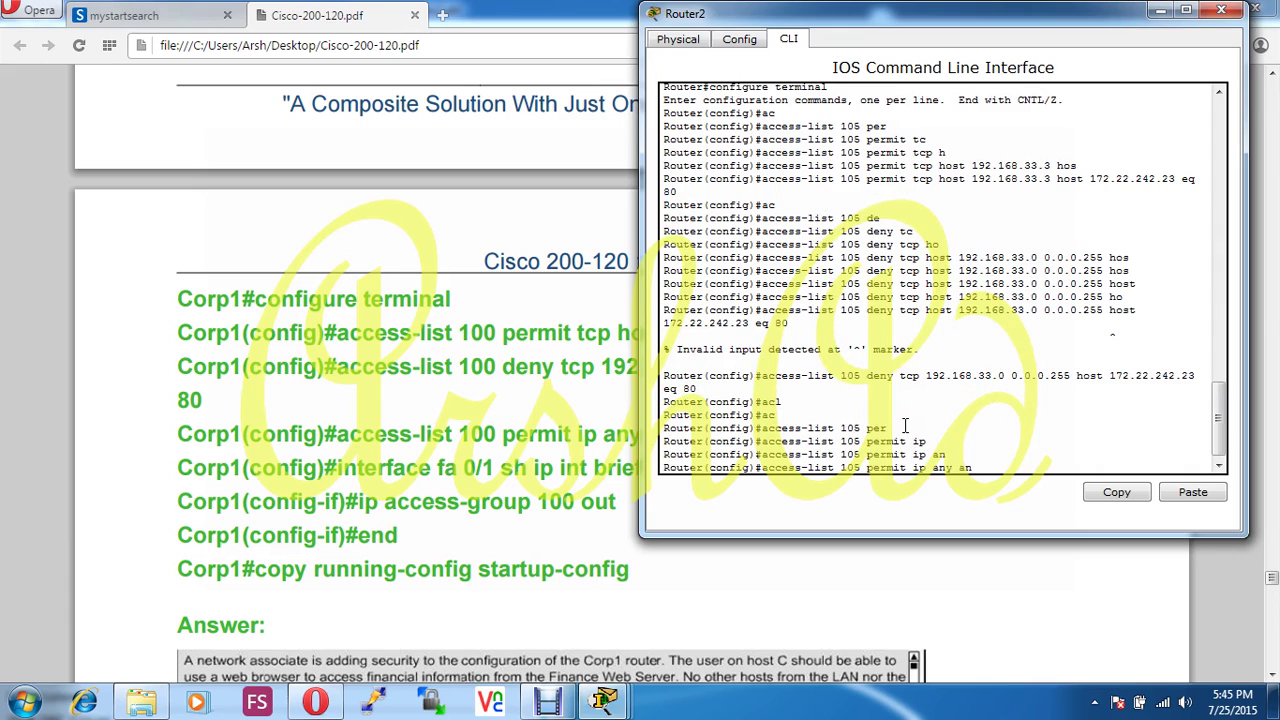
text(an)
key(Tab)
key(Return)
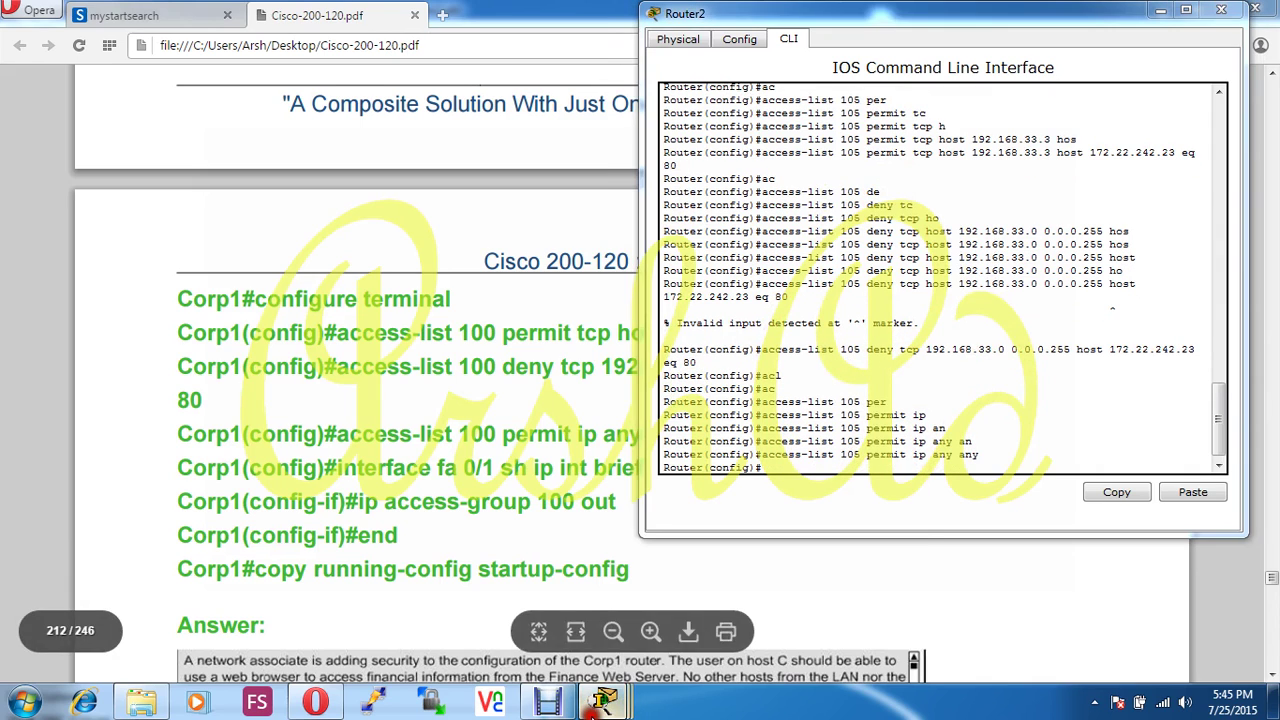
click(599, 706)
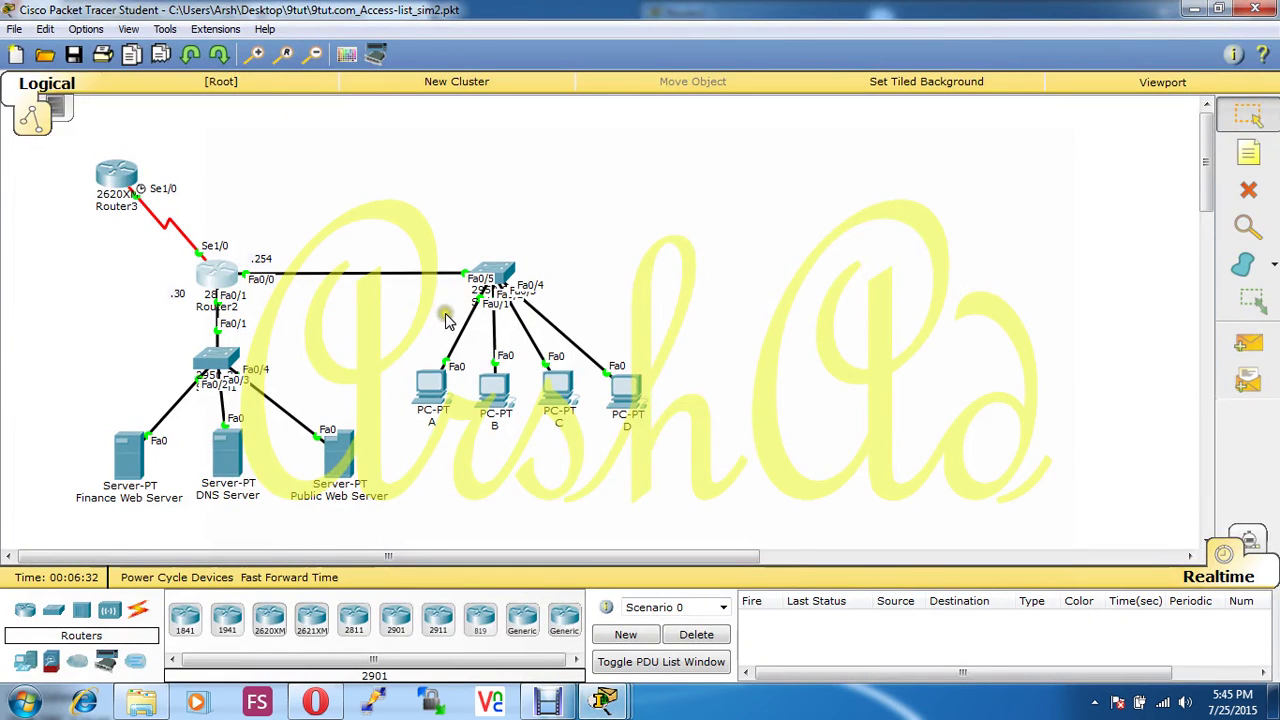
Step: Highlight Router2's access-list 105 deny and permit lines for review, keeping the CLI in front
click(580, 598)
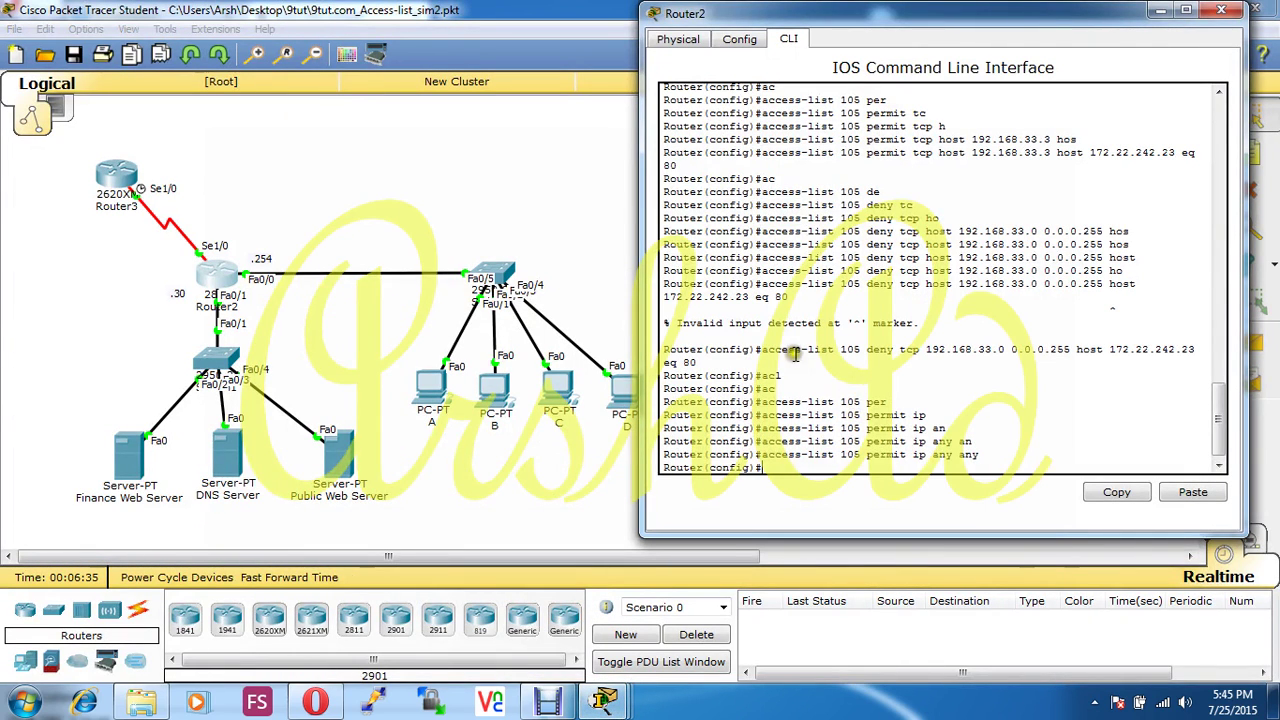
drag(762, 349, 954, 350)
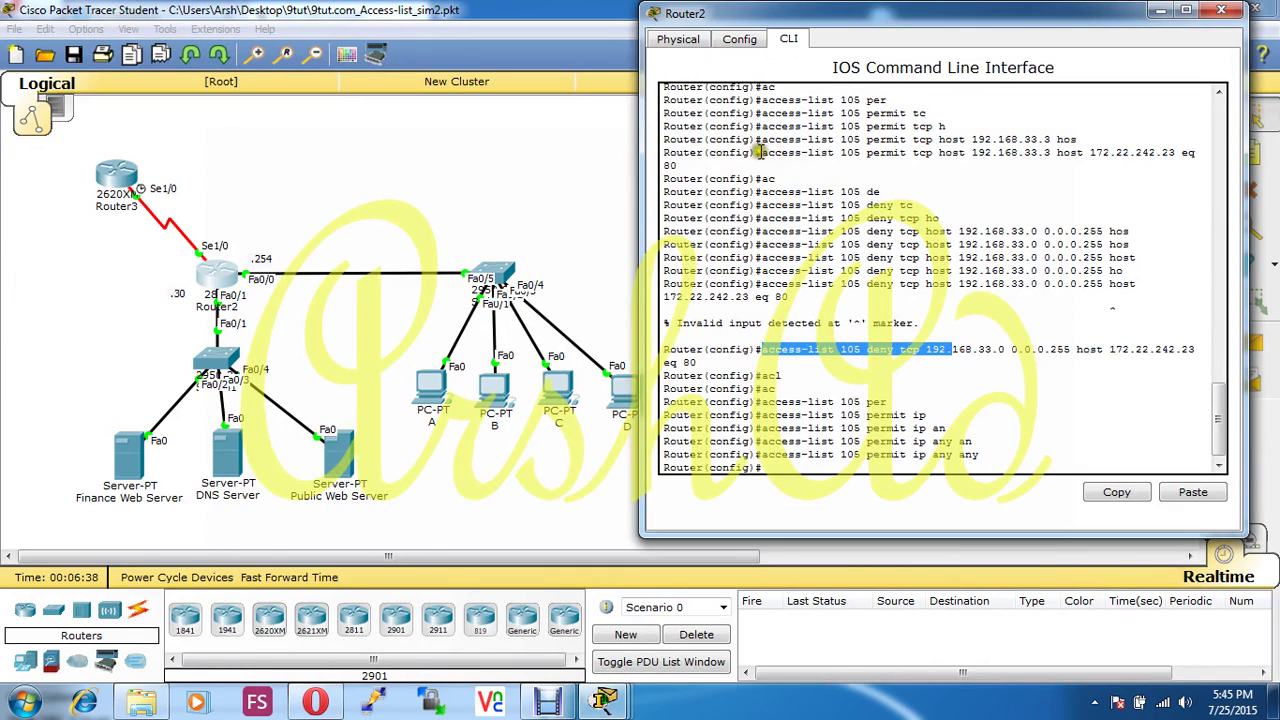
drag(762, 152, 875, 160)
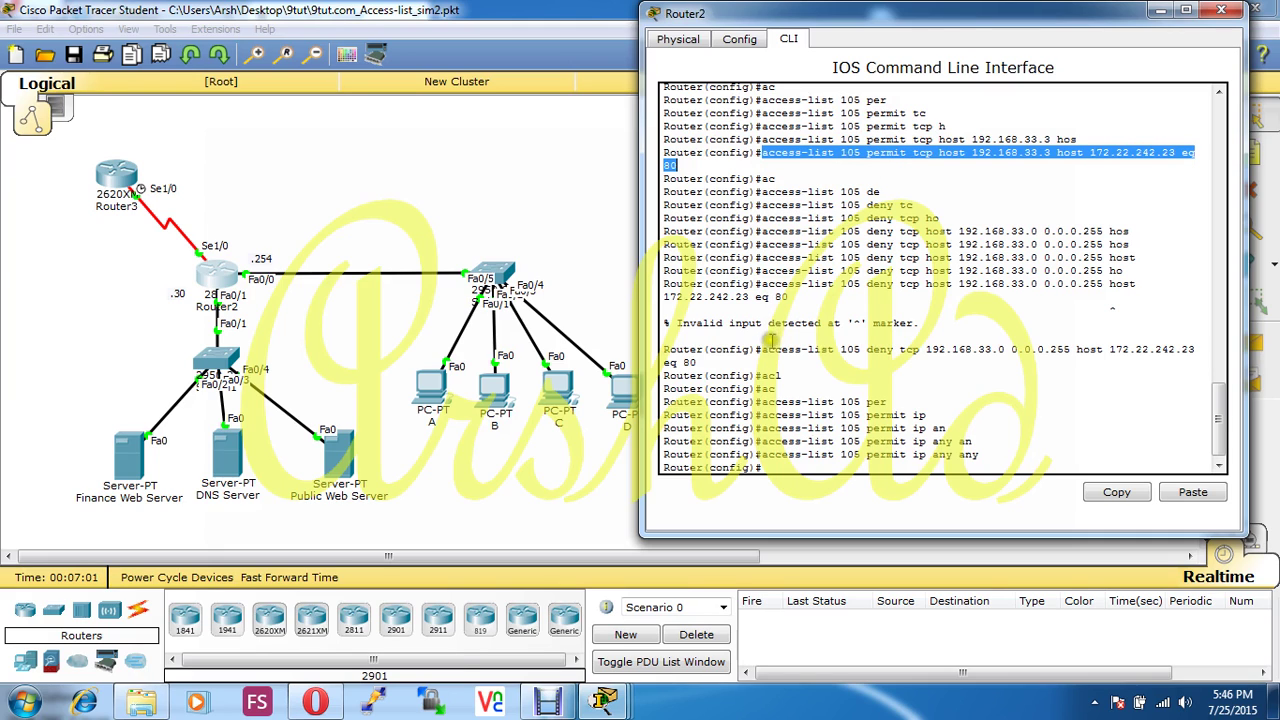
drag(663, 350, 760, 350)
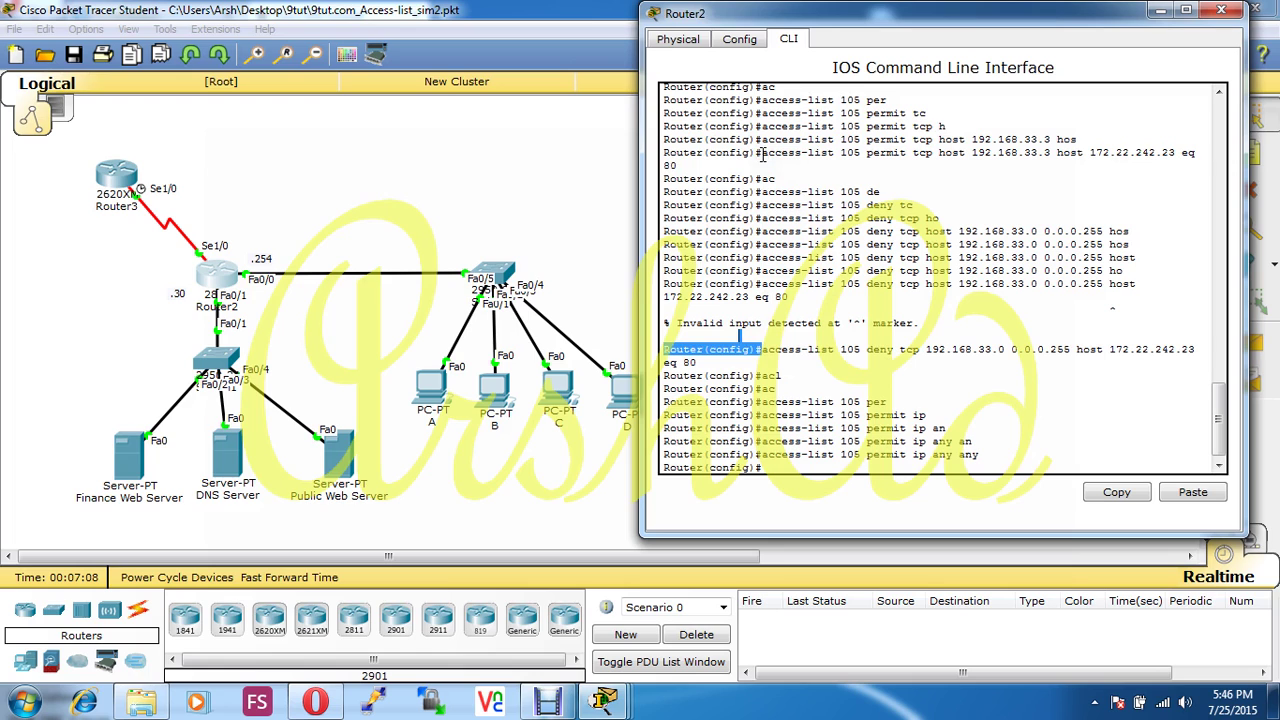
click(346, 316)
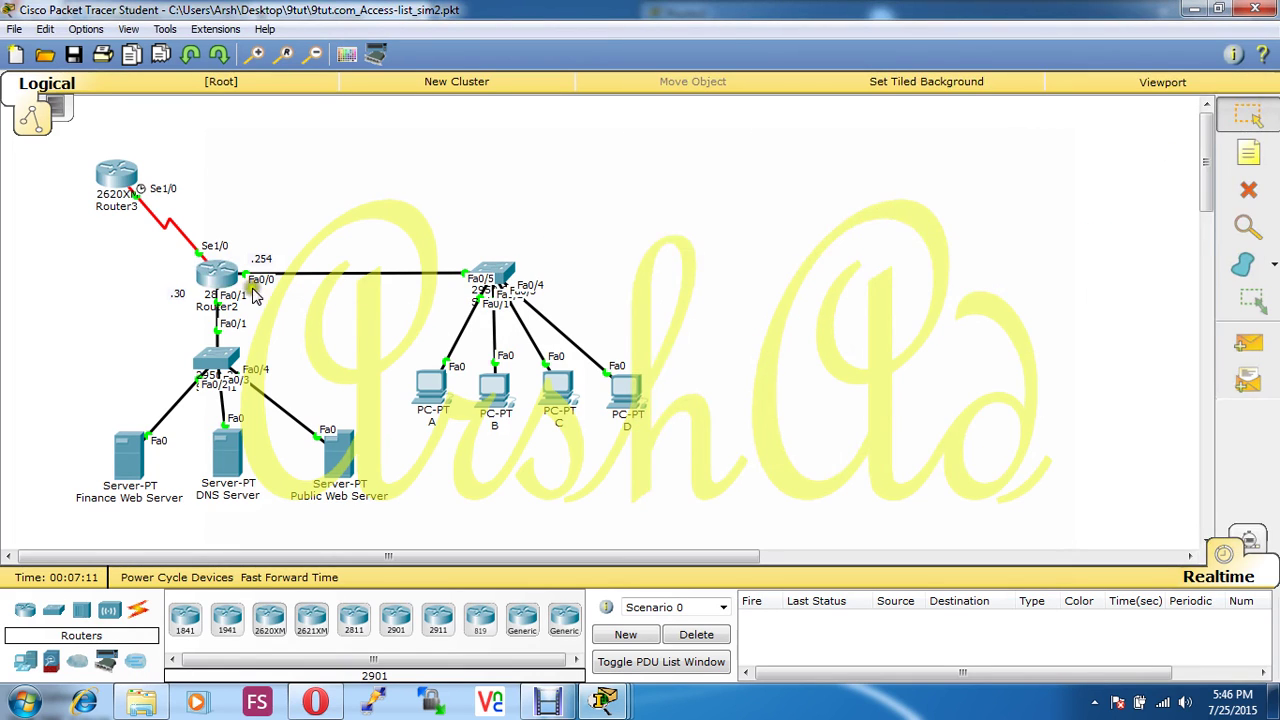
click(604, 701)
click(577, 615)
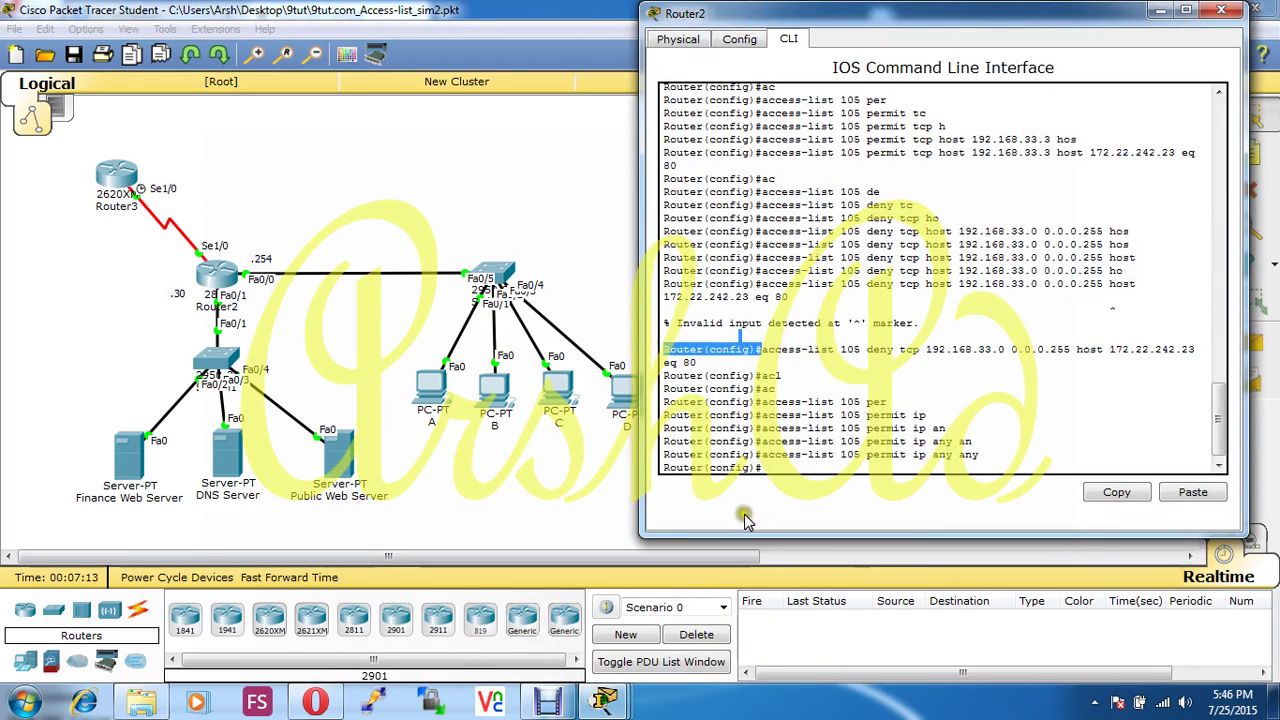
Step: Enter interface configuration for FastEthernet 0/1 on Router2, checking the PDF solution
text(in)
key(Tab)
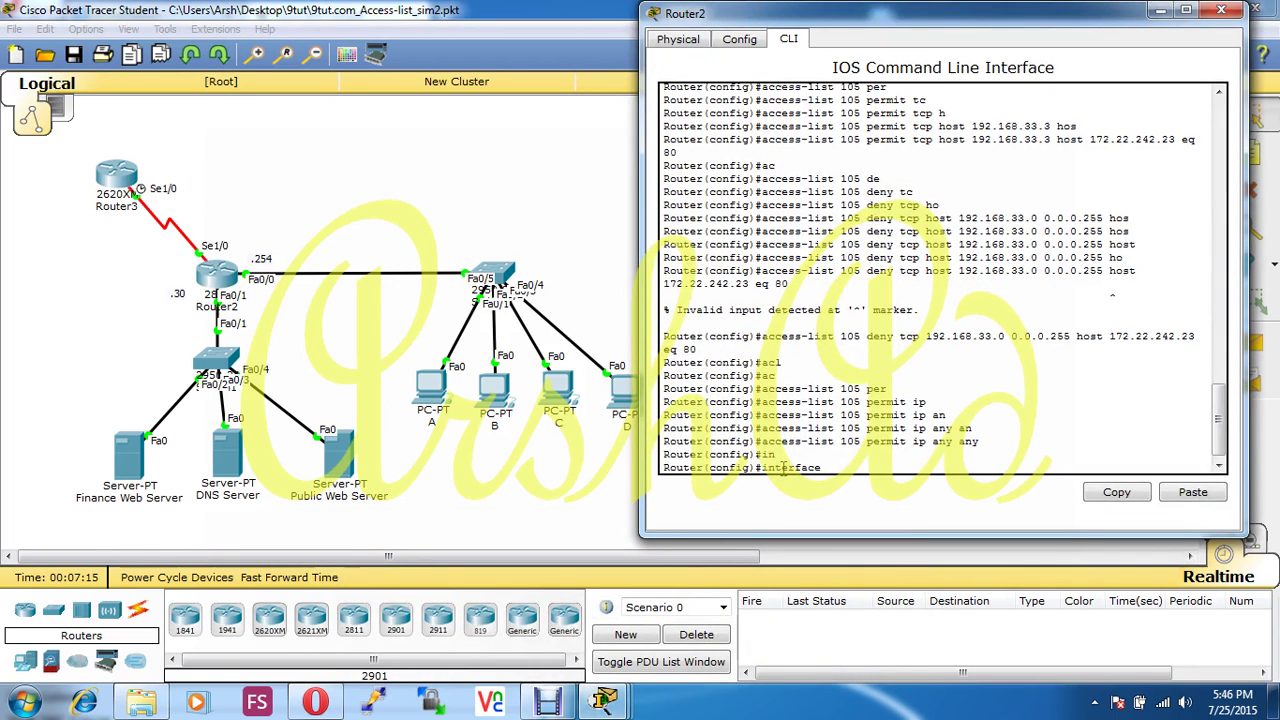
text(fa)
key(Tab)
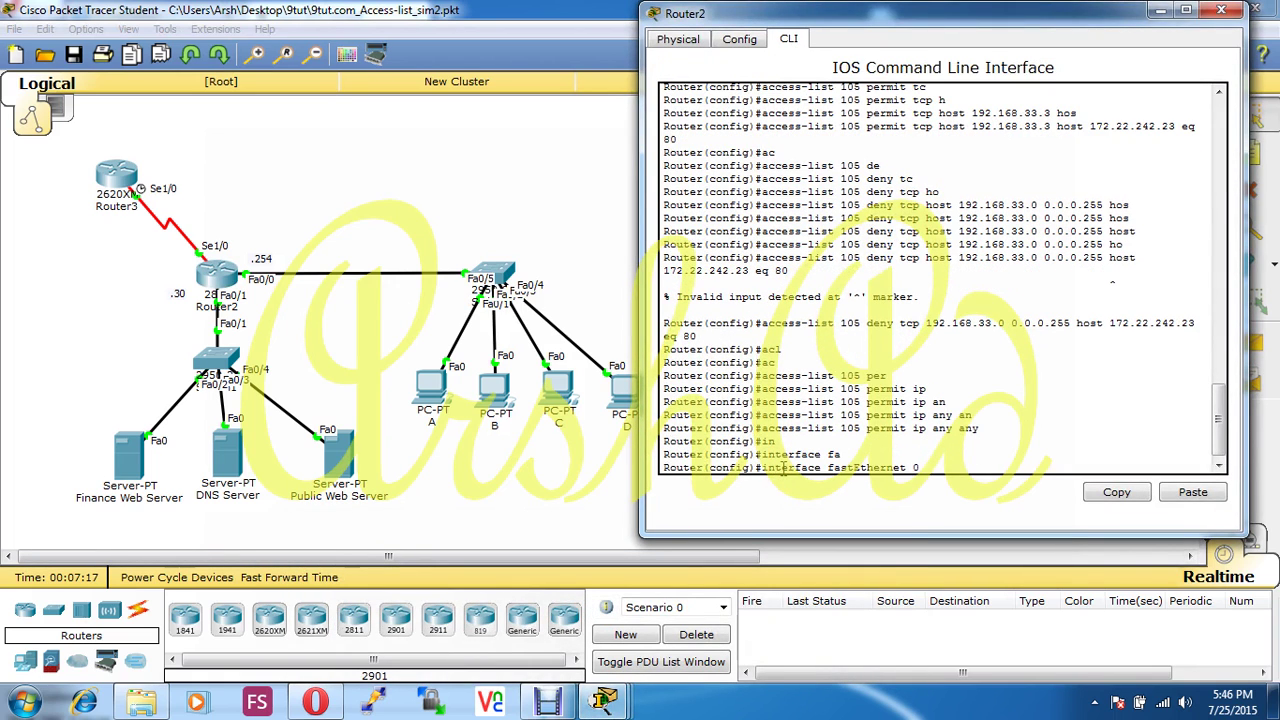
key(Return)
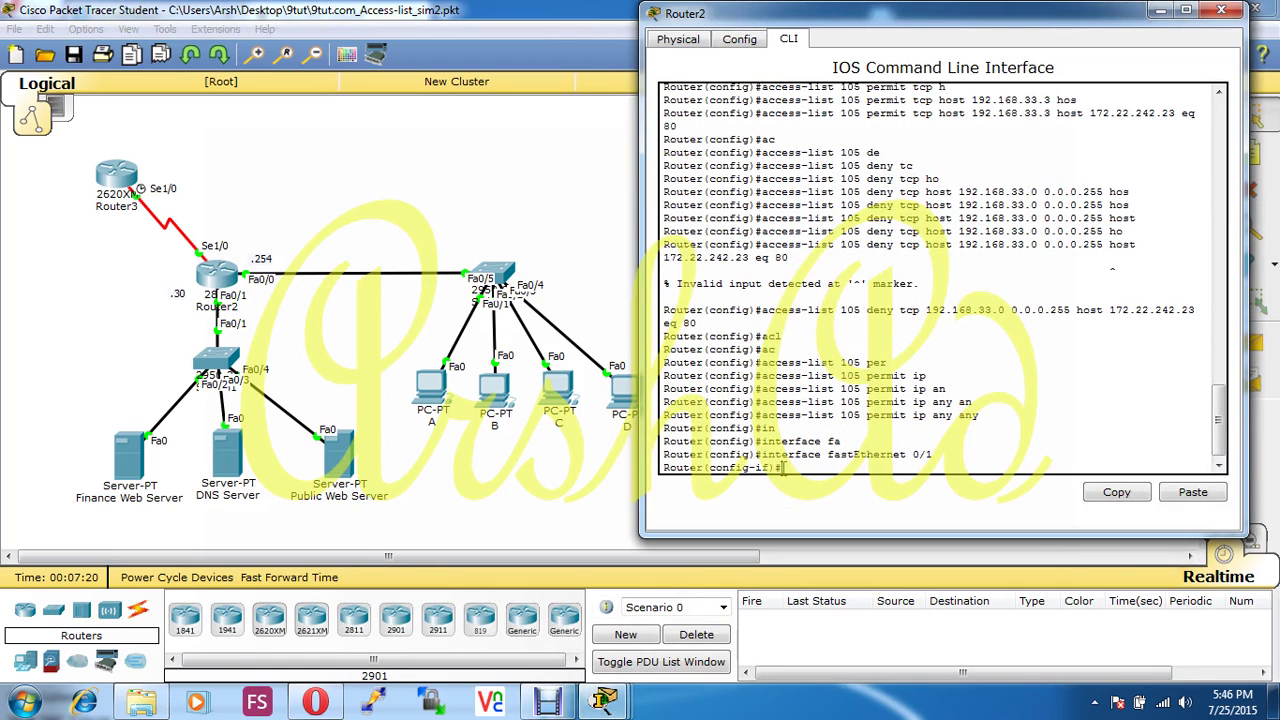
click(315, 703)
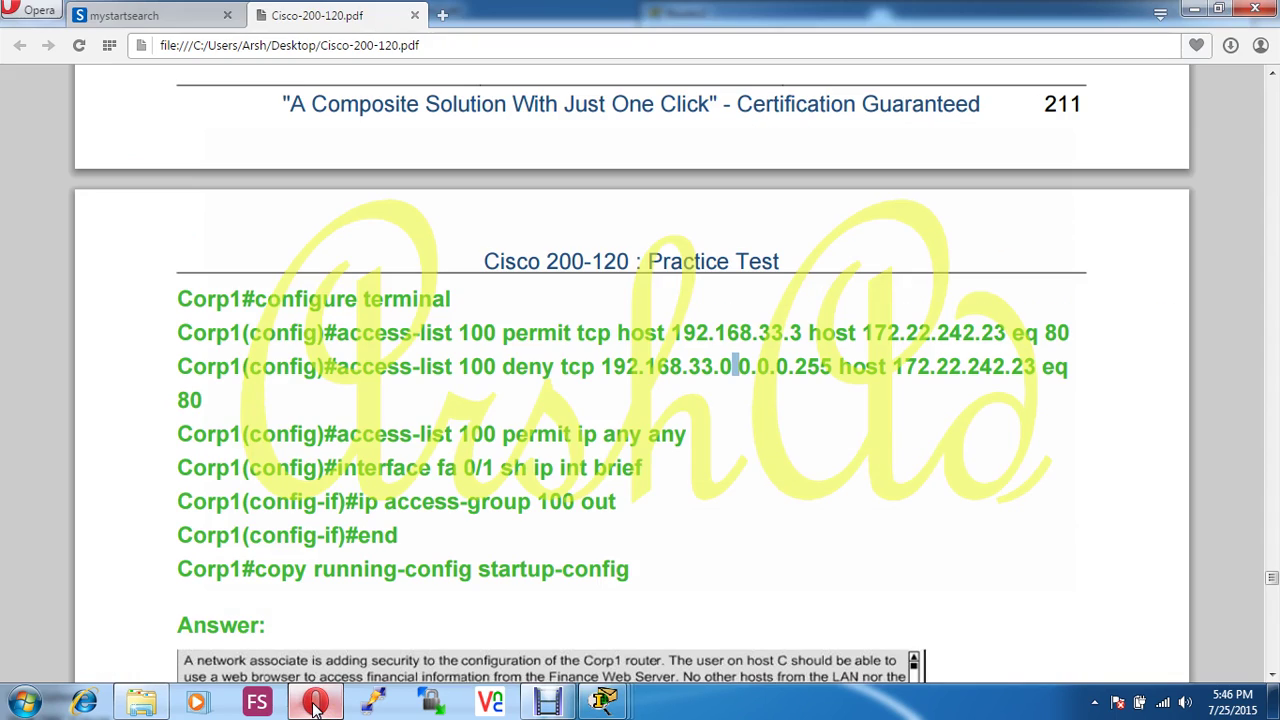
click(315, 703)
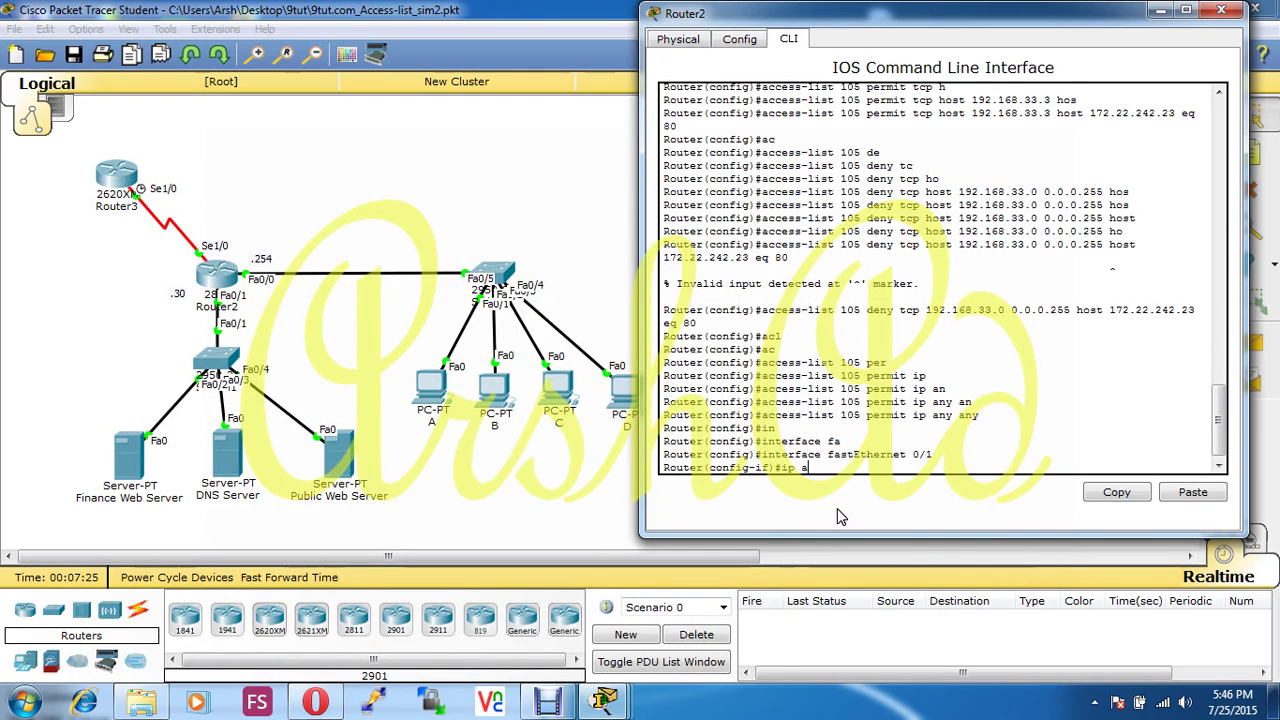
Step: Apply 'ip access-group 105 out' on FastEthernet 0/1
text(c)
key(Tab)
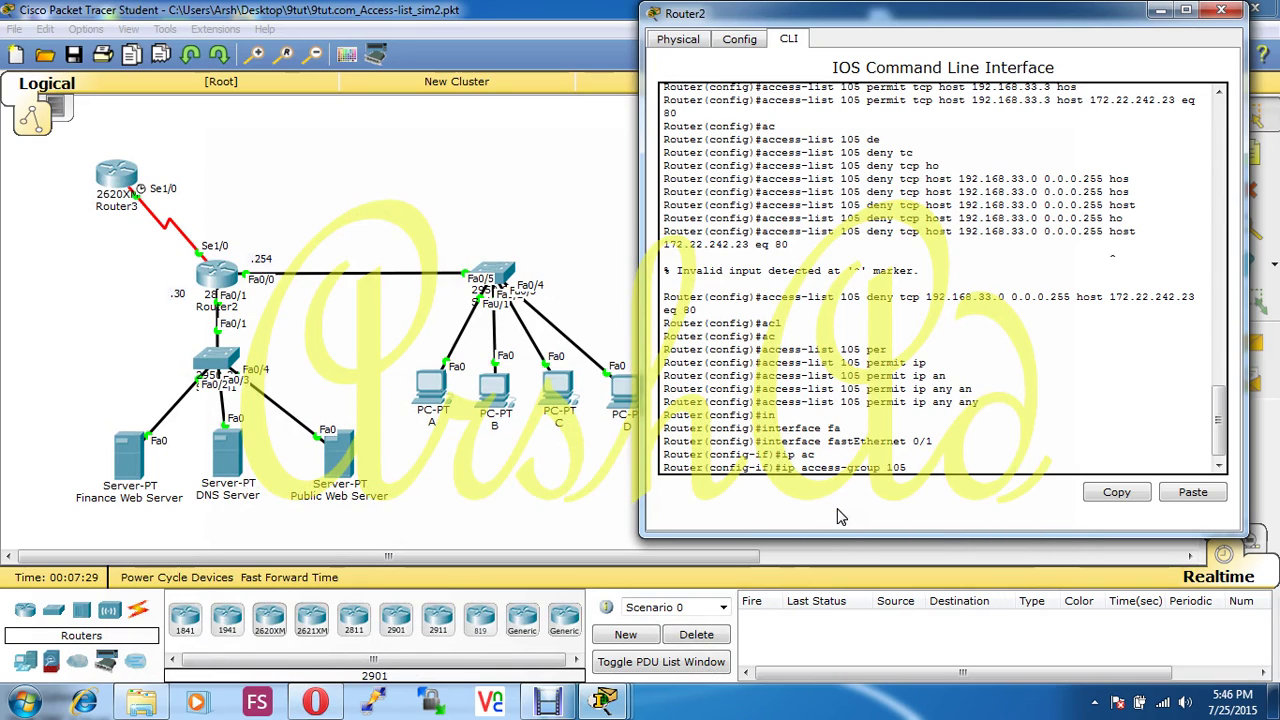
text(105 ou)
key(Tab)
key(Return)
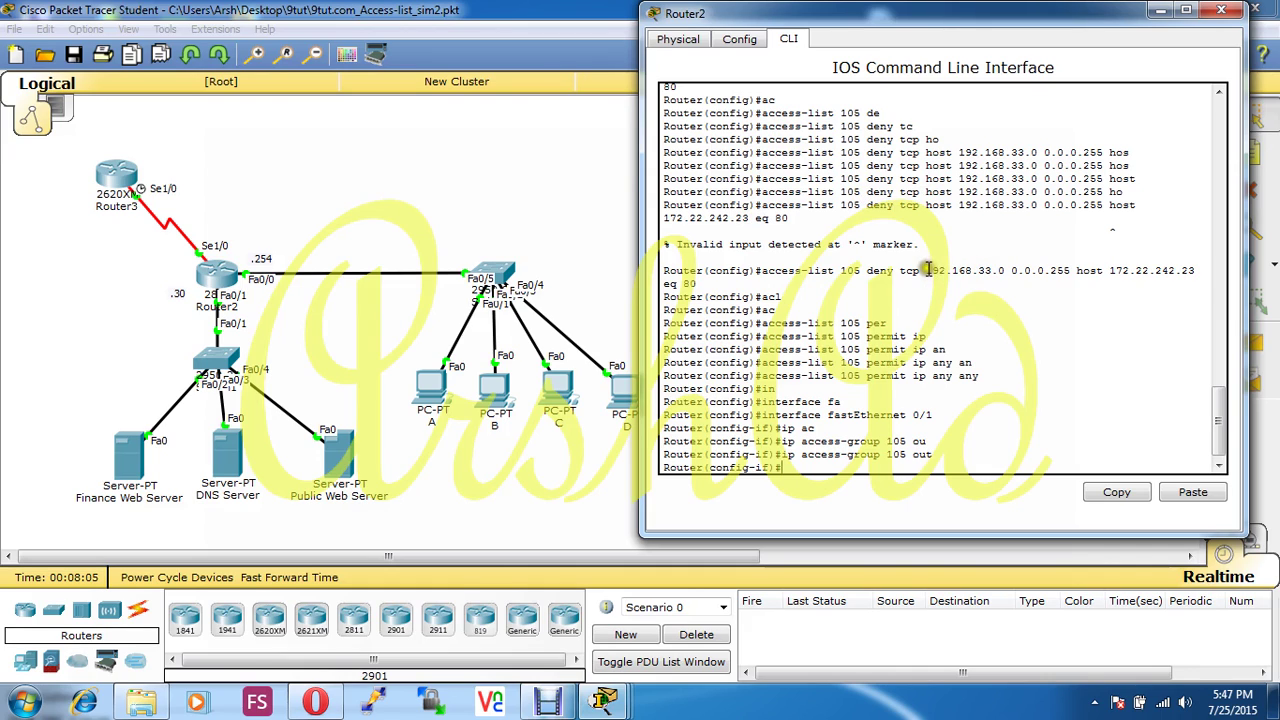
drag(926, 271, 1010, 271)
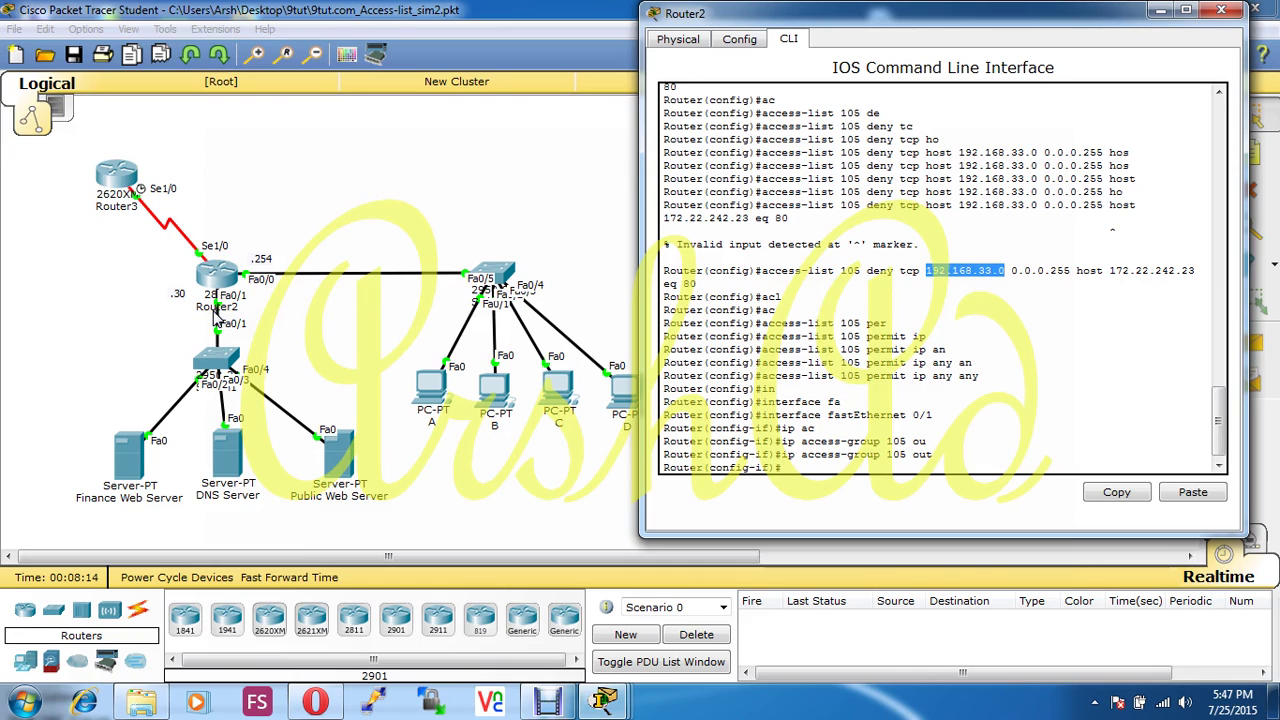
click(806, 458)
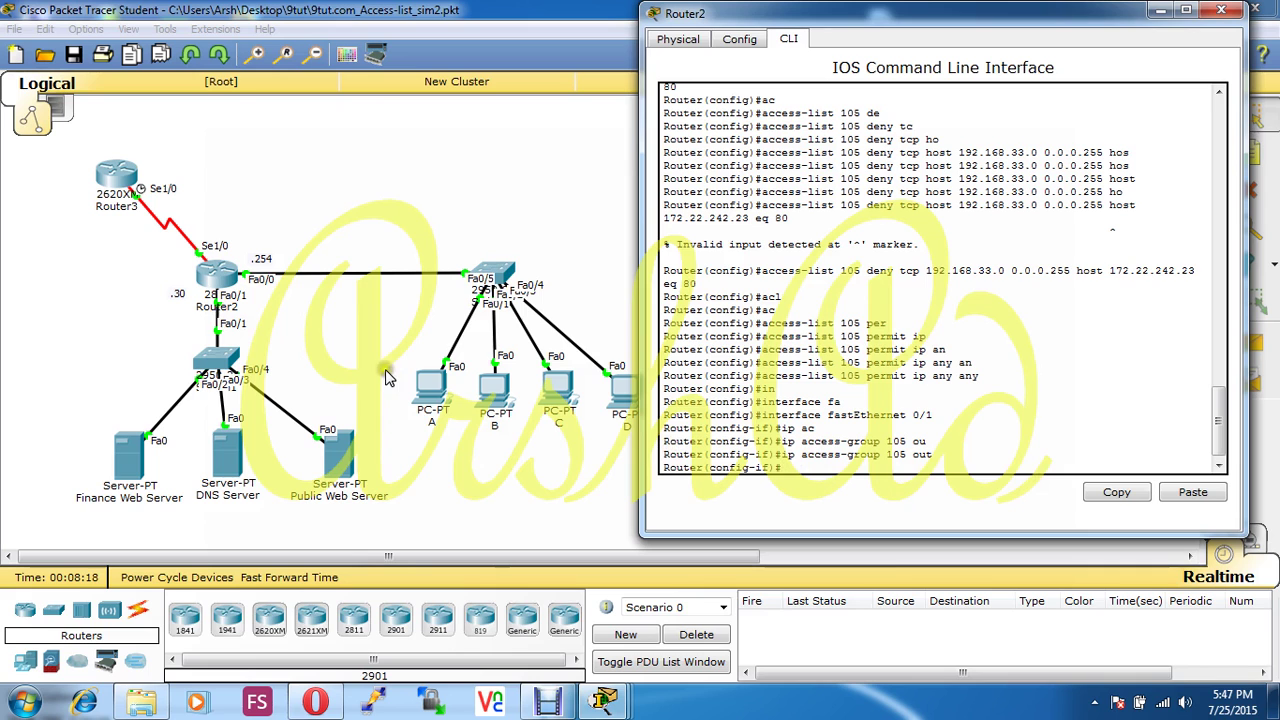
Step: Copy the Finance Web Server's address 172.22.242.23 from its configuration window
click(432, 398)
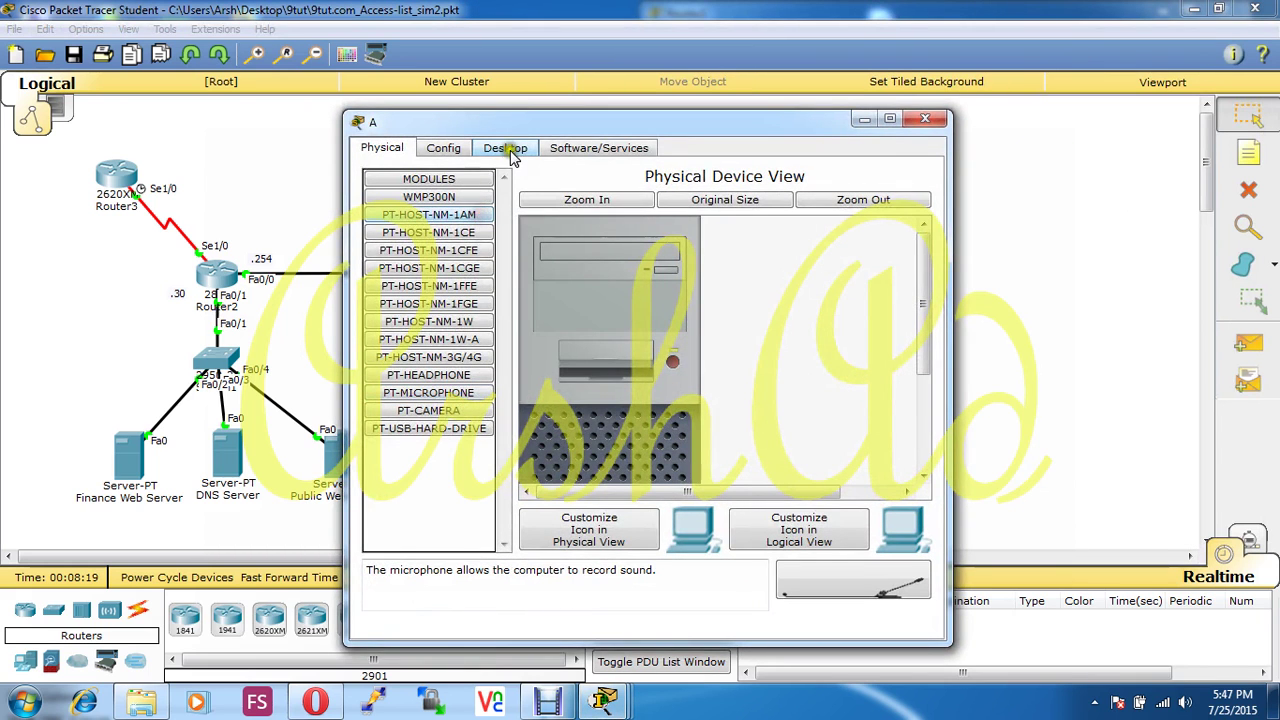
click(562, 150)
click(502, 149)
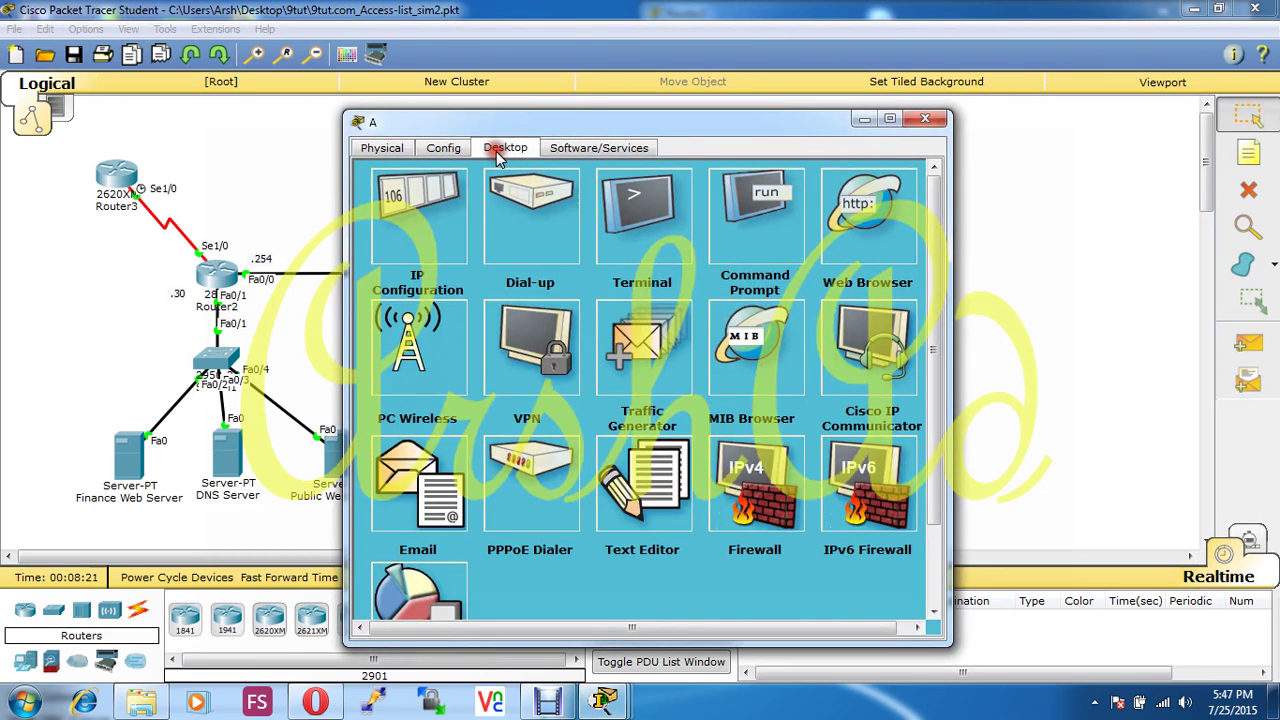
click(843, 238)
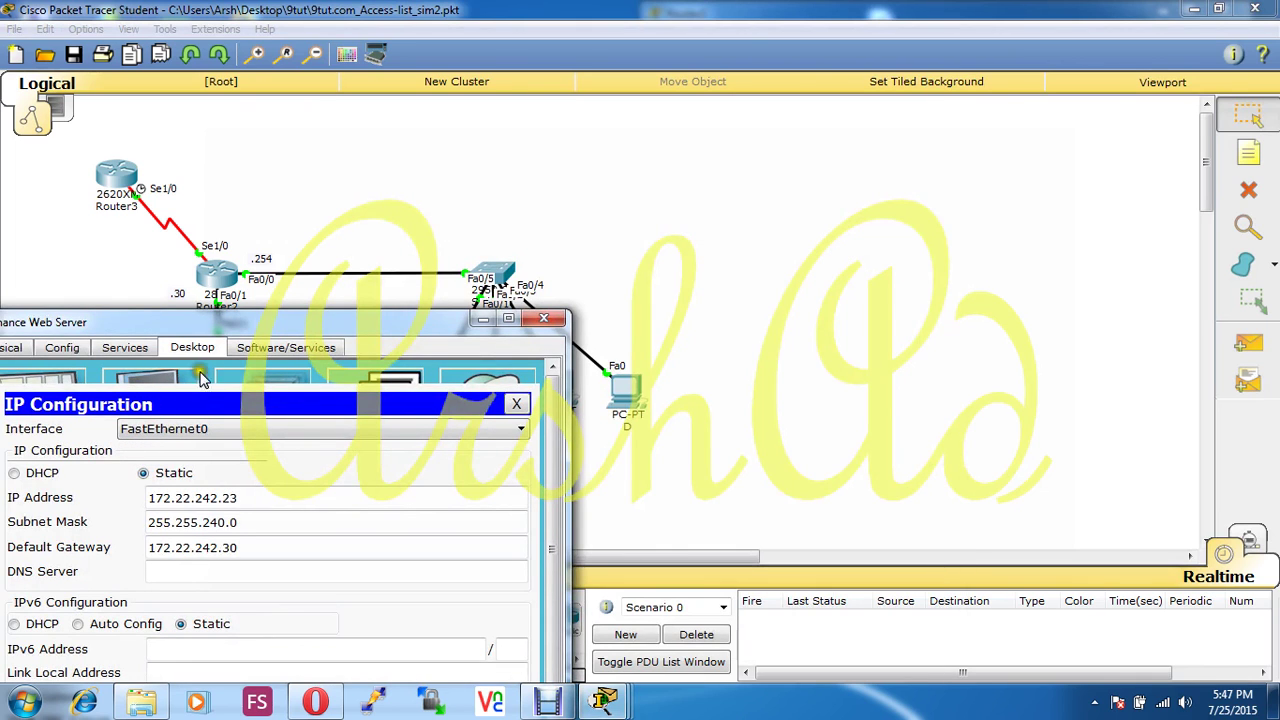
double_click(240, 497)
key(ctrl+c)
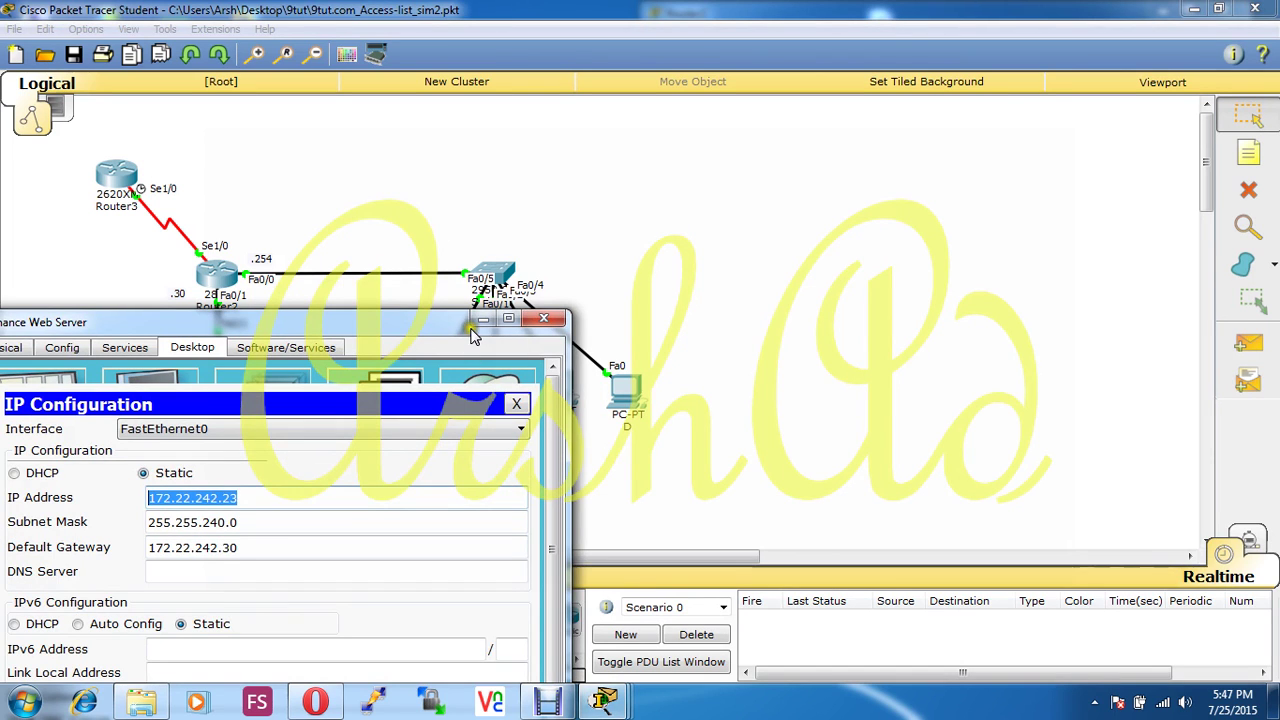
click(543, 318)
Step: Browse to 172.22.242.23 from host A and confirm the request times out
click(432, 370)
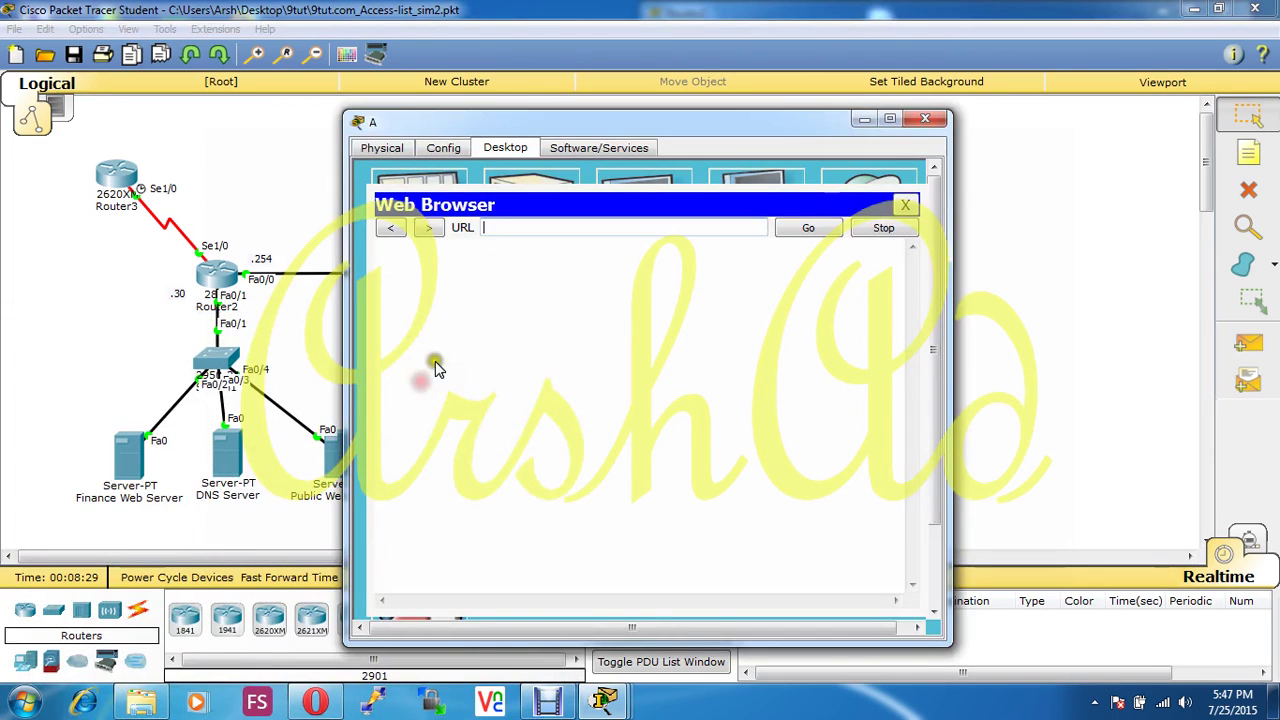
click(505, 227)
key(ctrl+v)
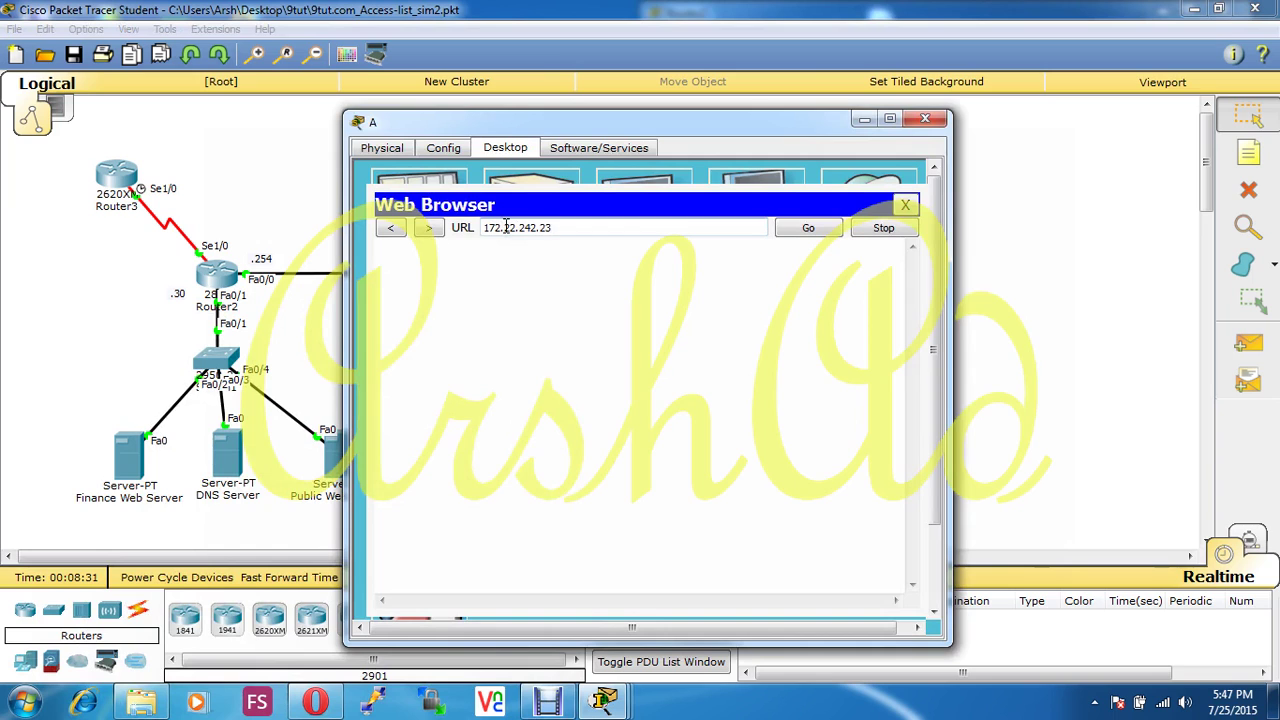
key(Return)
drag(646, 125, 1017, 116)
click(834, 298)
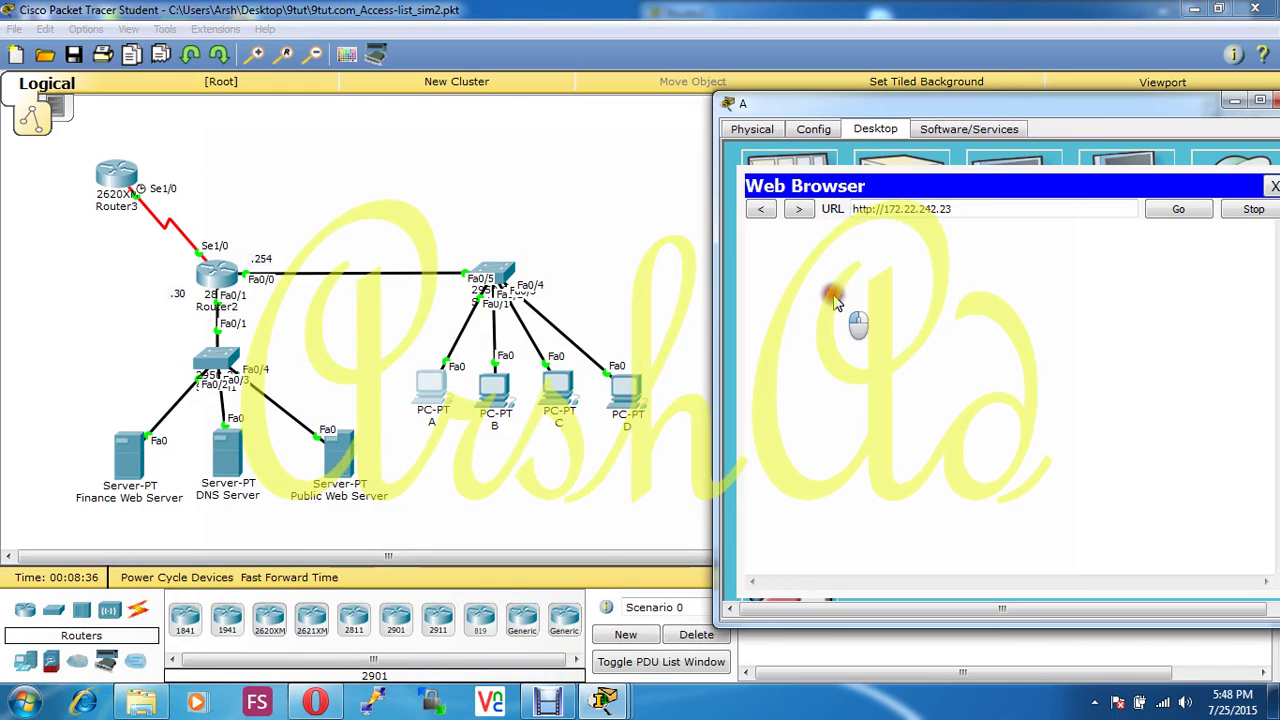
drag(1056, 105, 962, 104)
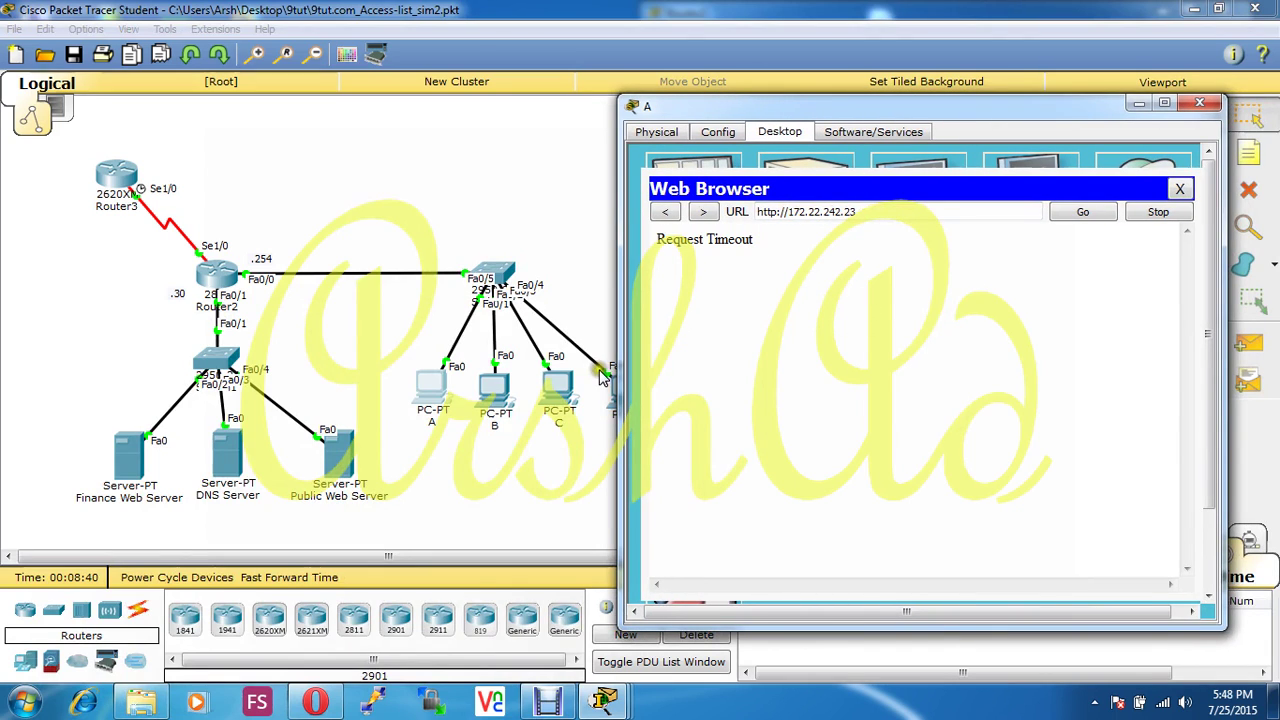
click(558, 385)
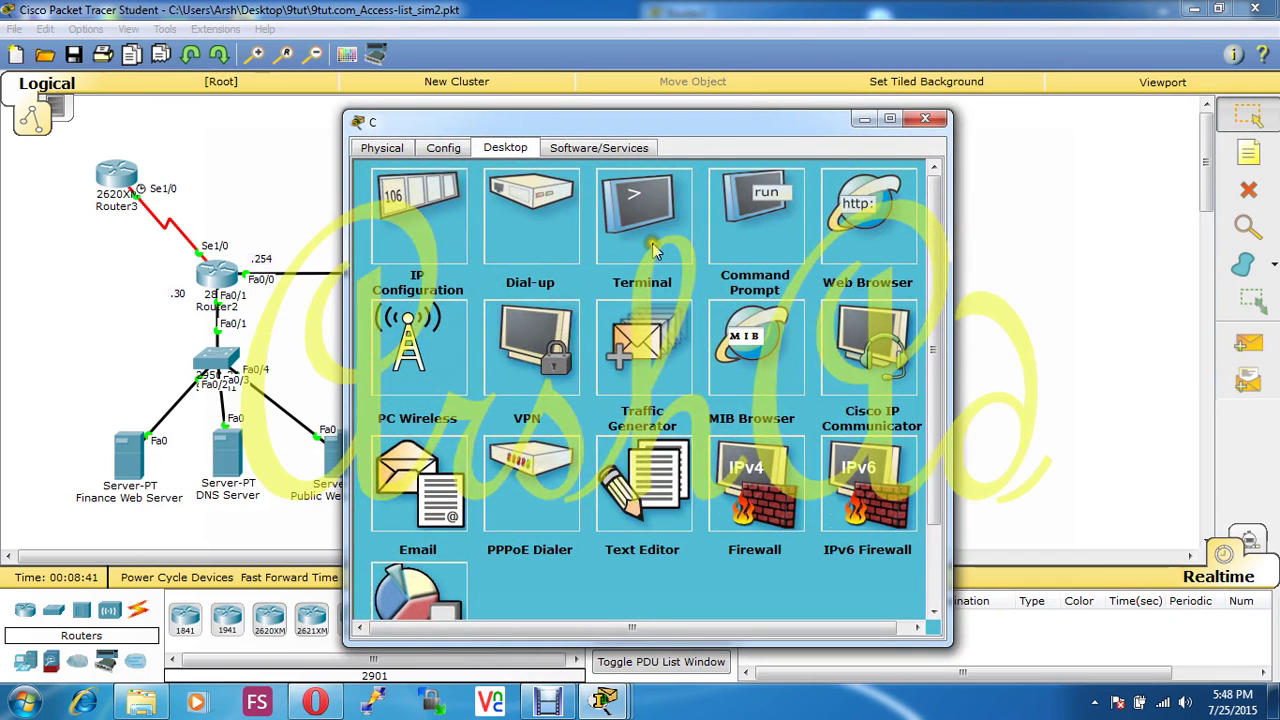
click(875, 245)
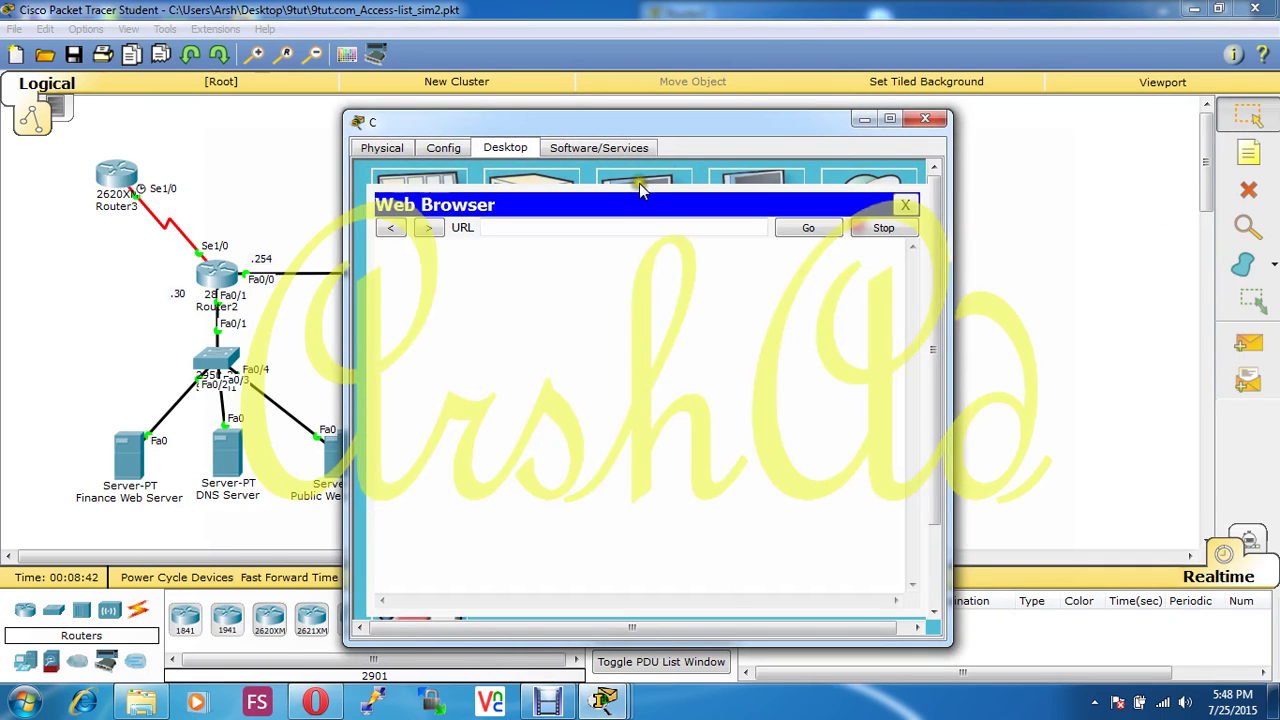
click(567, 227)
text(172.22.242.23)
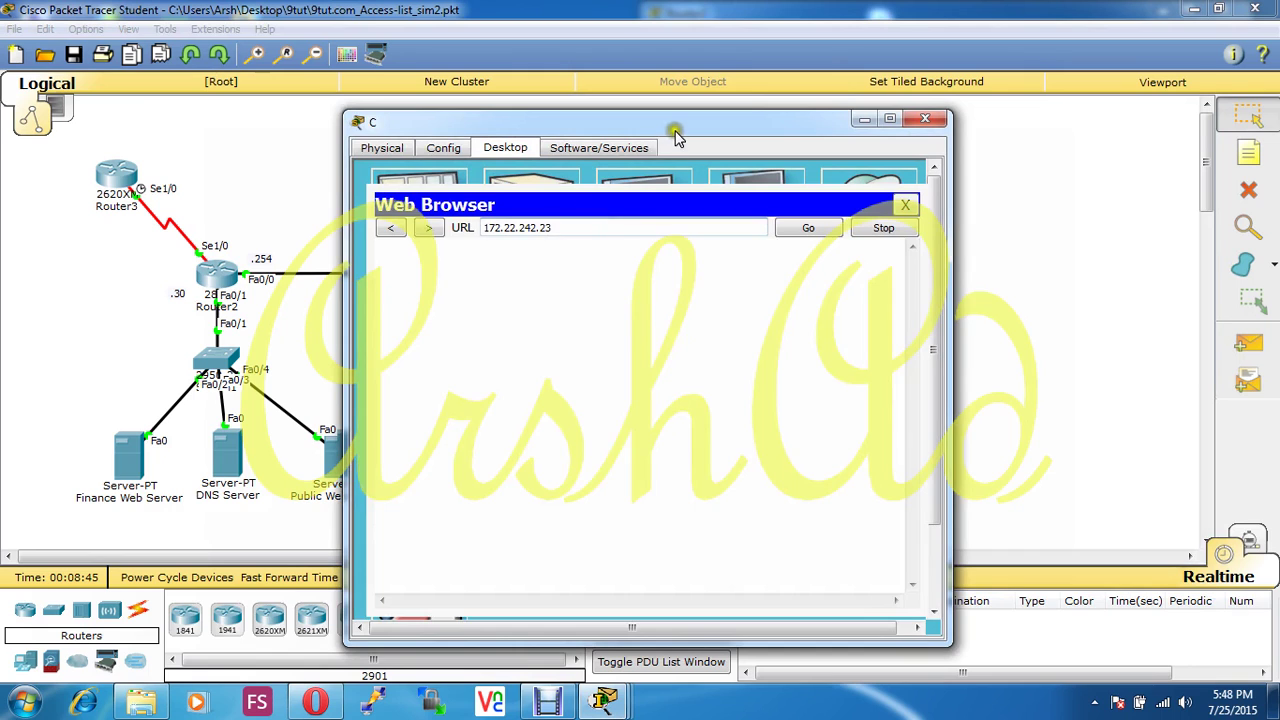
drag(674, 130, 968, 100)
key(Return)
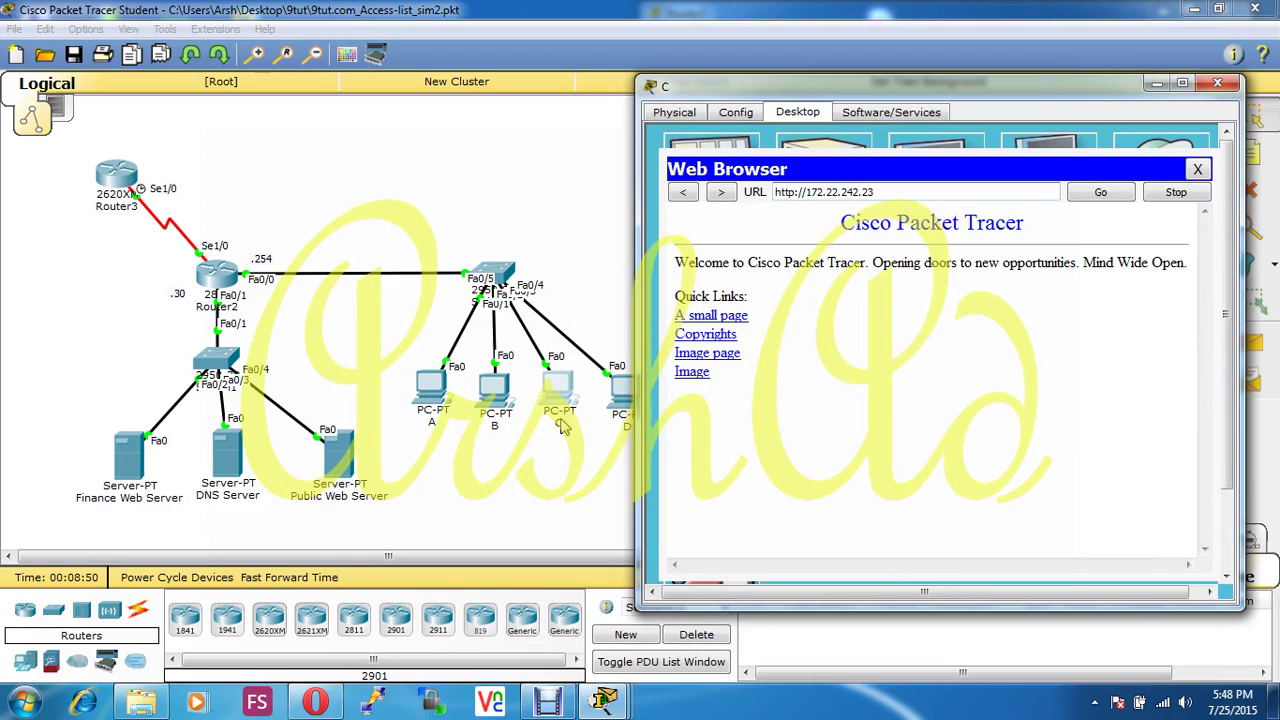
Step: Try the pasted 172.22.242.23 address from host B's browser, then close its window
click(491, 391)
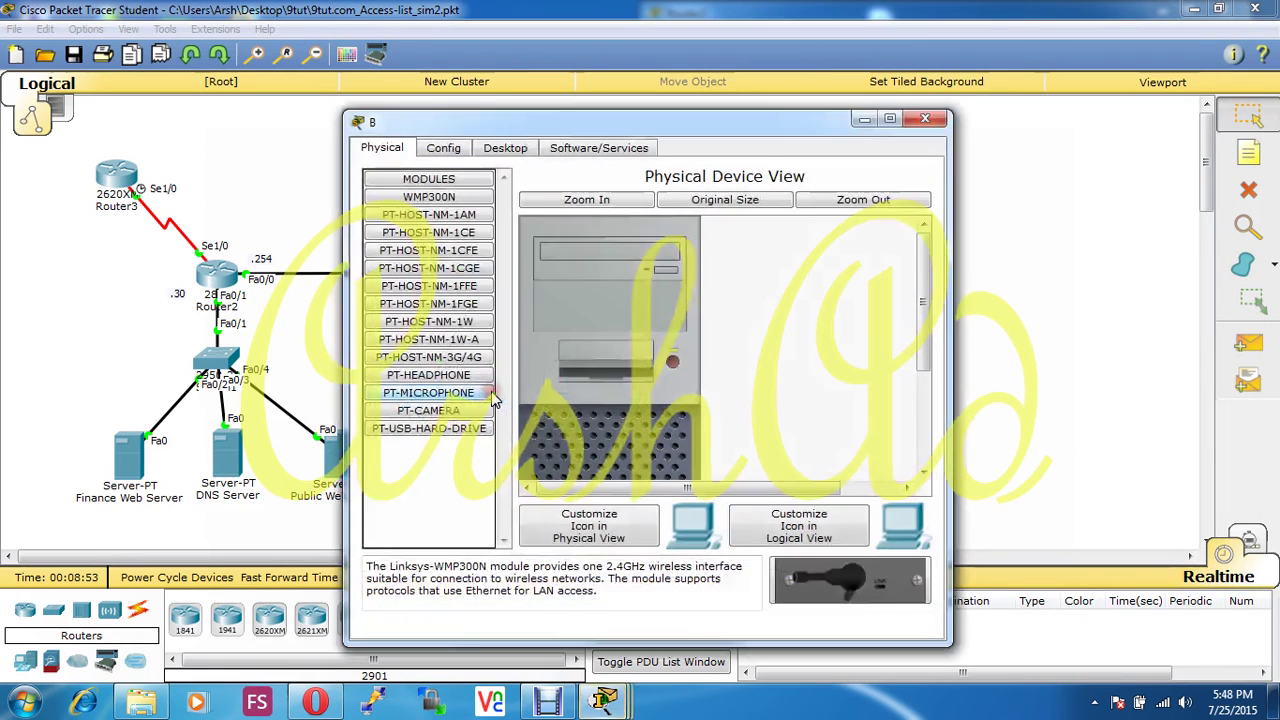
click(598, 148)
click(505, 148)
click(866, 232)
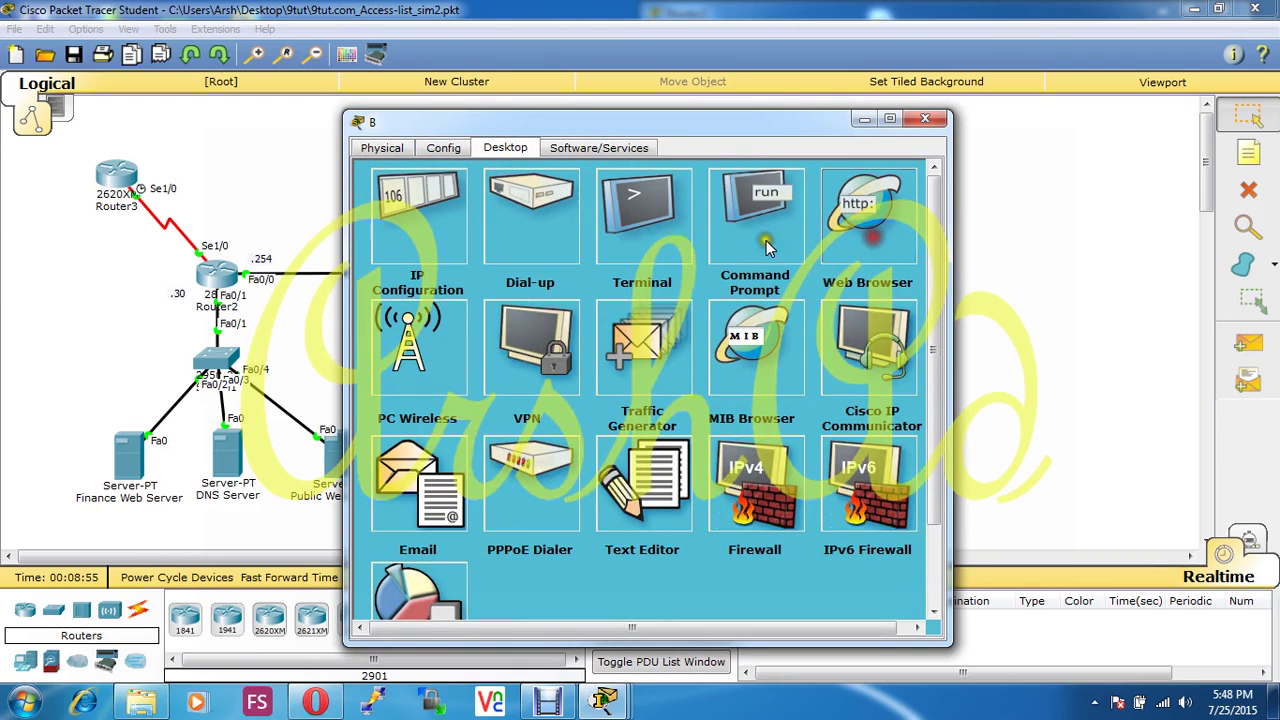
click(565, 225)
key(ctrl+v)
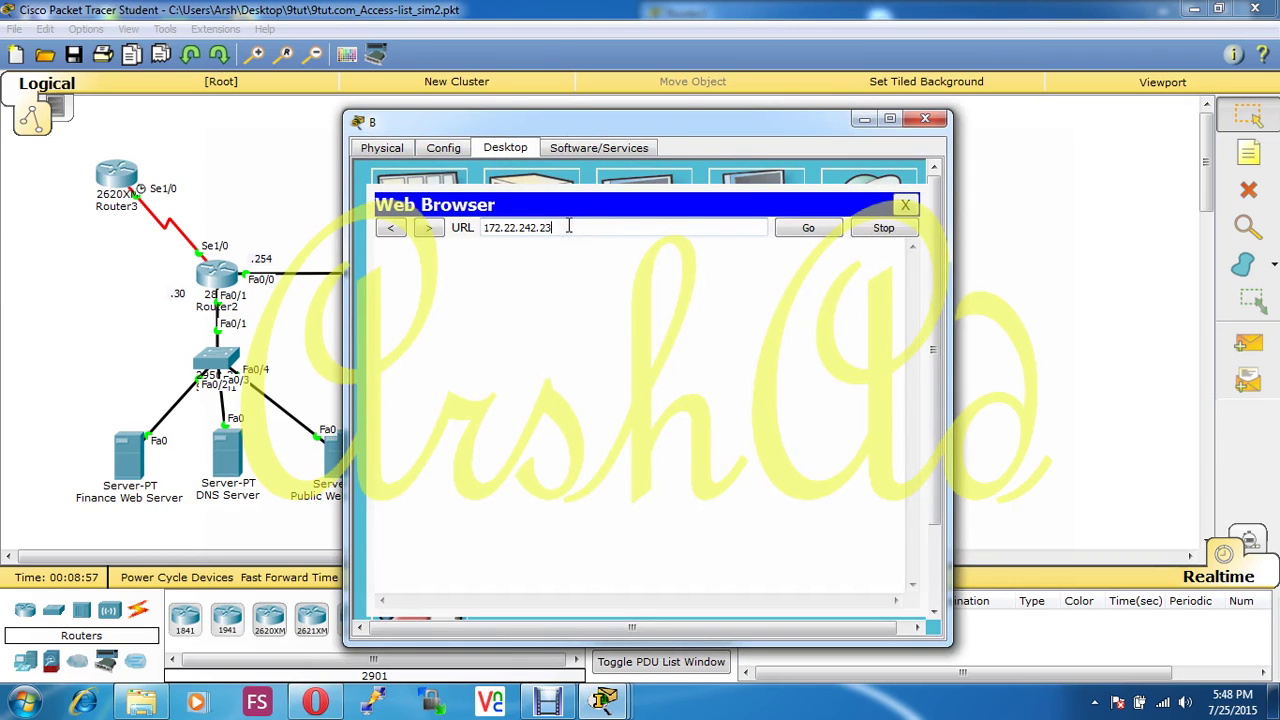
key(Return)
click(925, 119)
Step: Repeat the 172.22.242.23 browser request from host D and close its window
click(625, 392)
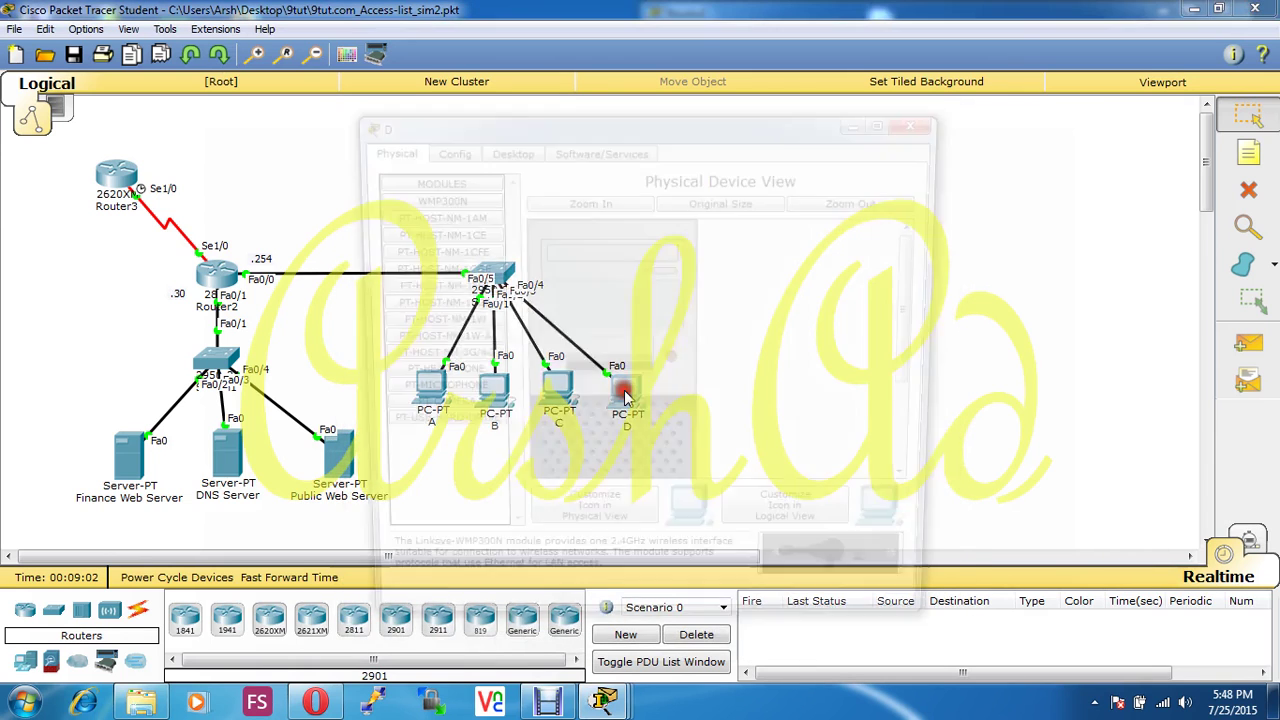
click(565, 147)
click(508, 148)
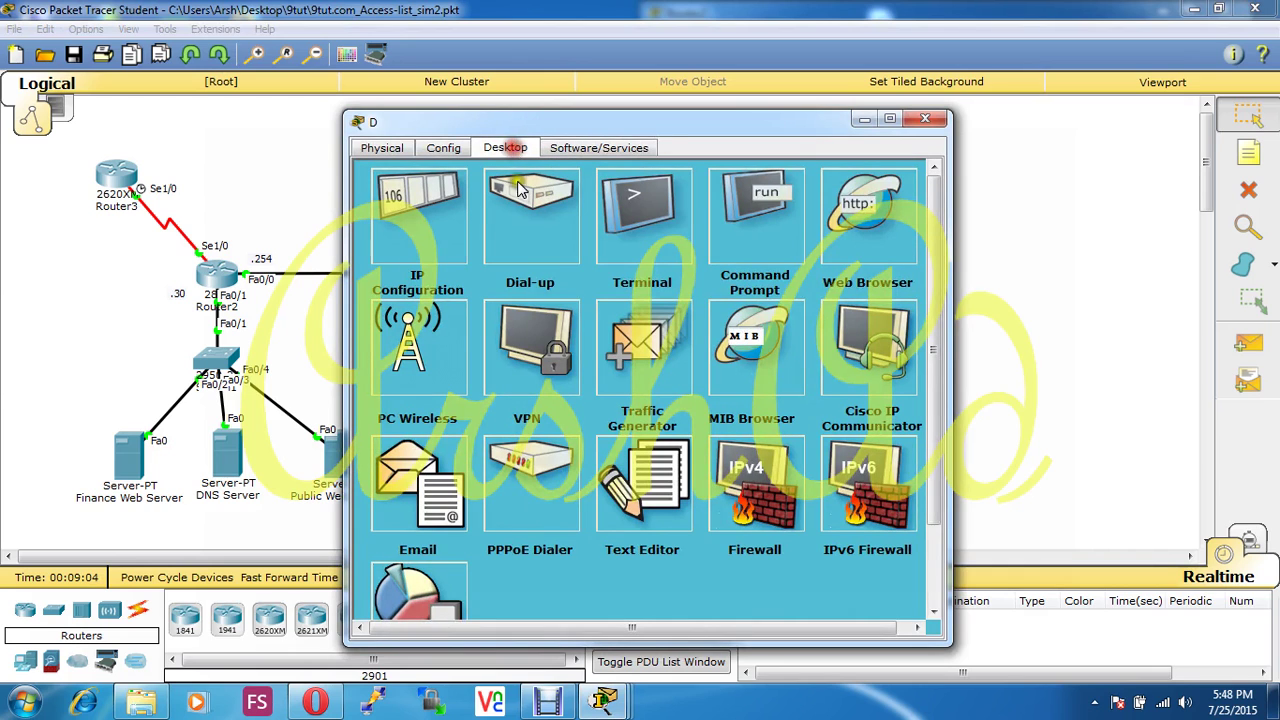
click(873, 235)
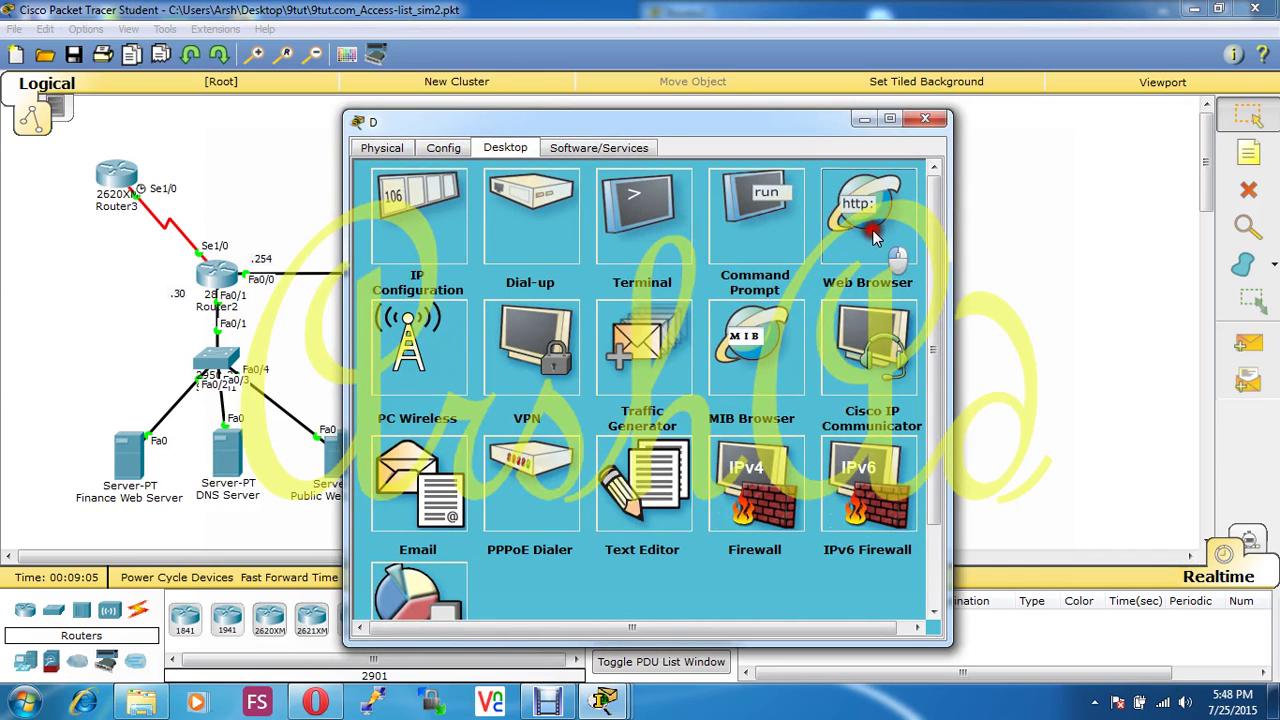
click(601, 220)
text(172.22.242.23)
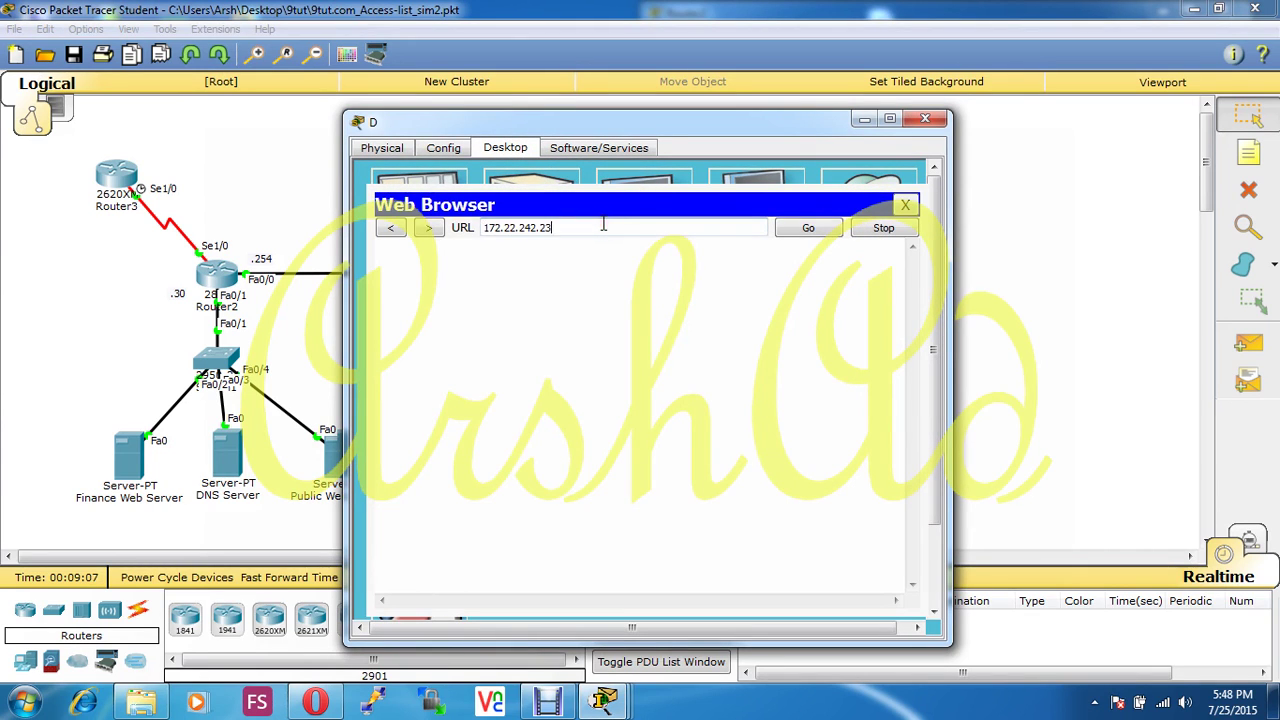
key(Return)
click(925, 119)
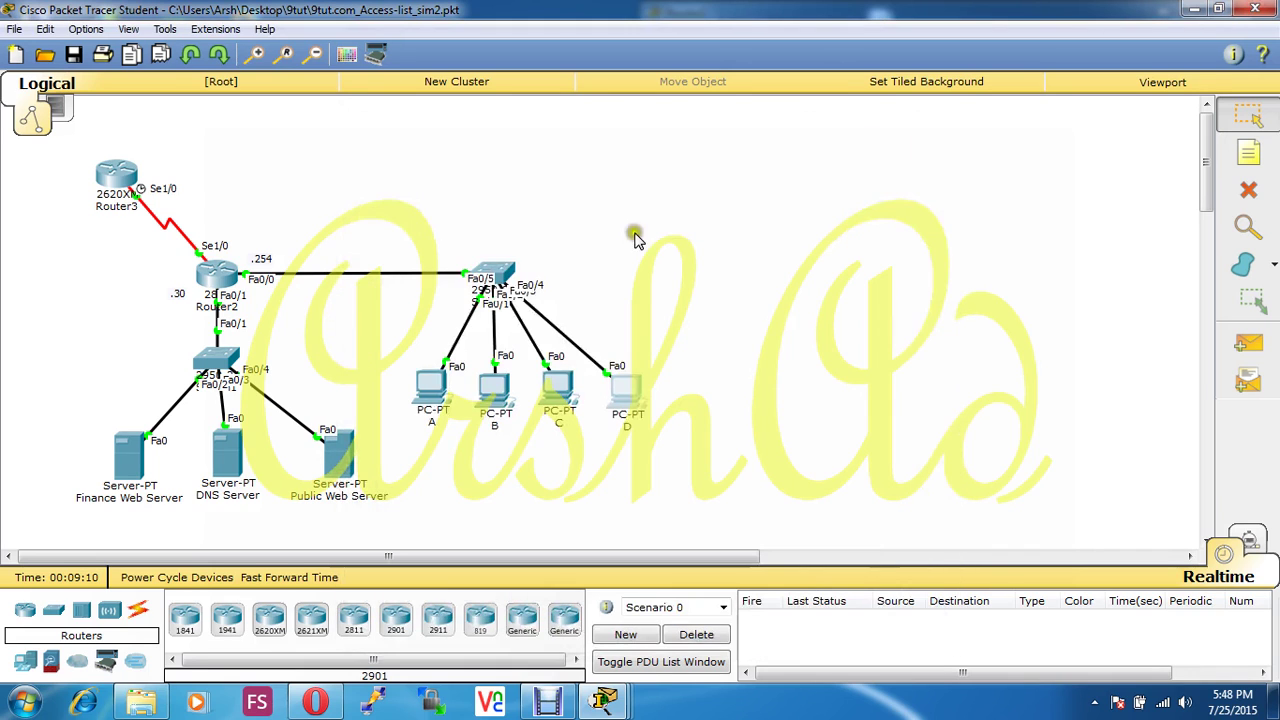
Step: Ping 172.22.242.23 from host A's command prompt, getting 4 of 4 replies with 0% loss
click(425, 385)
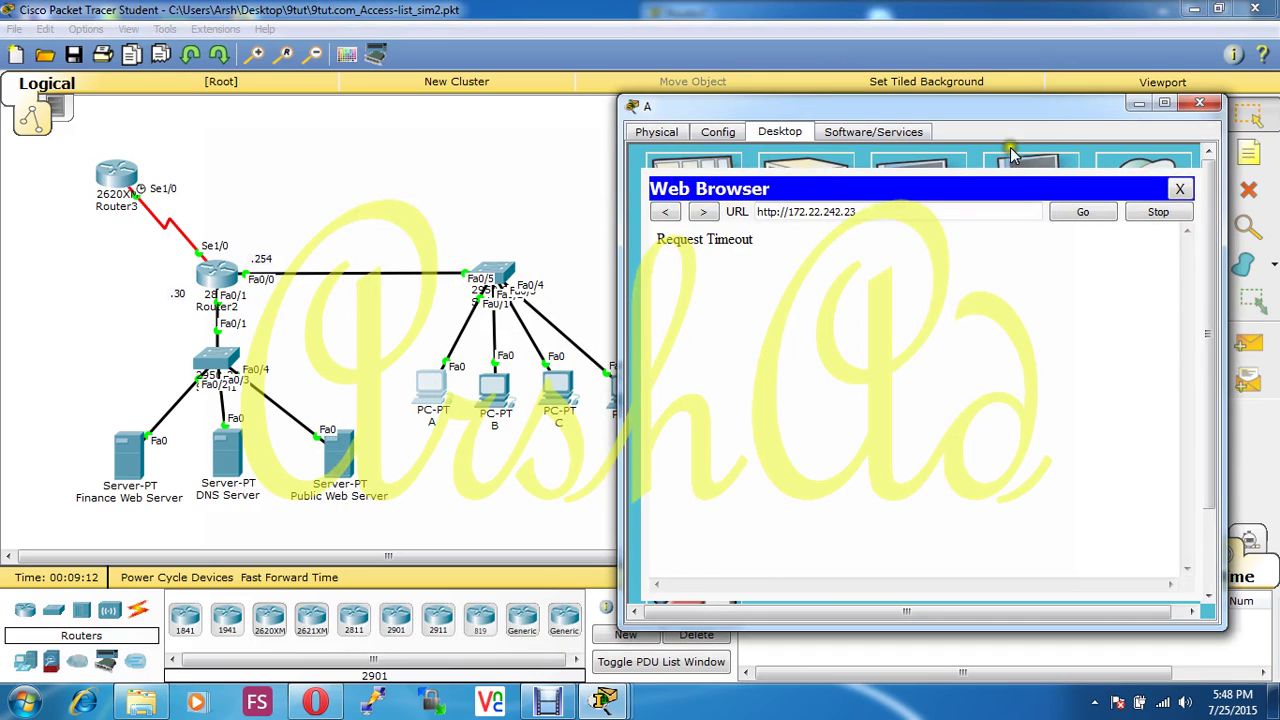
click(1180, 188)
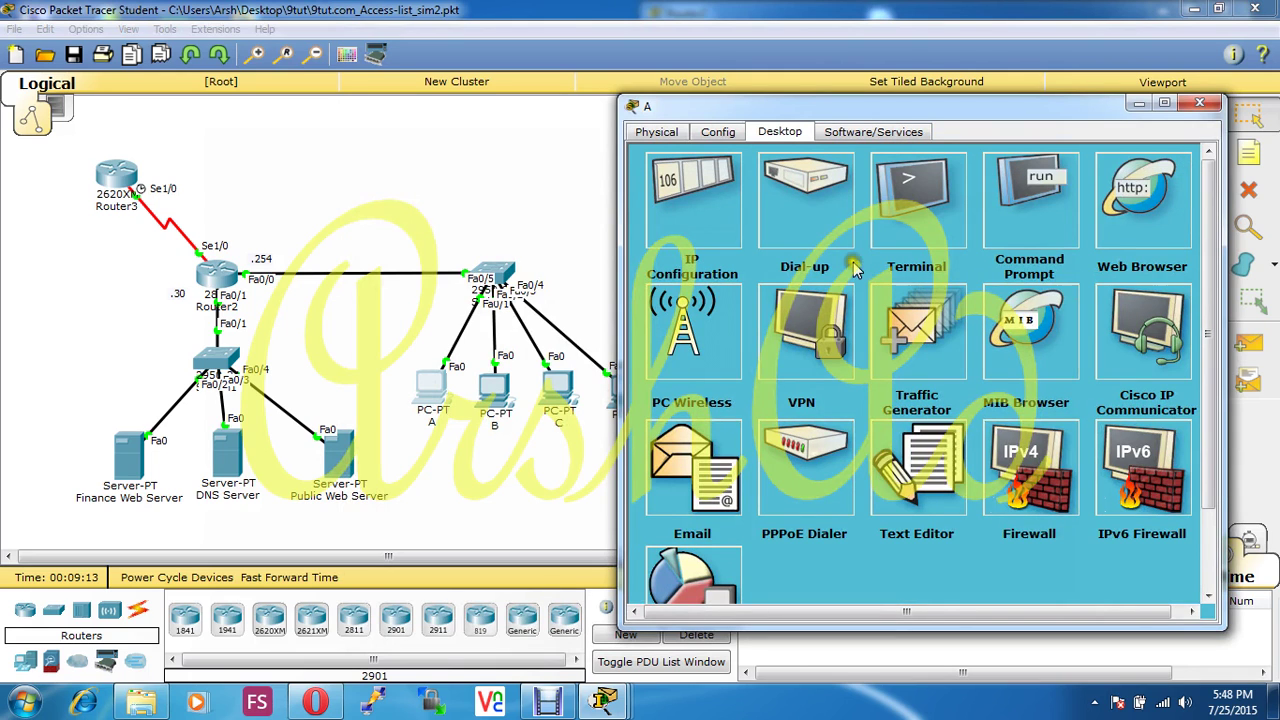
click(1029, 222)
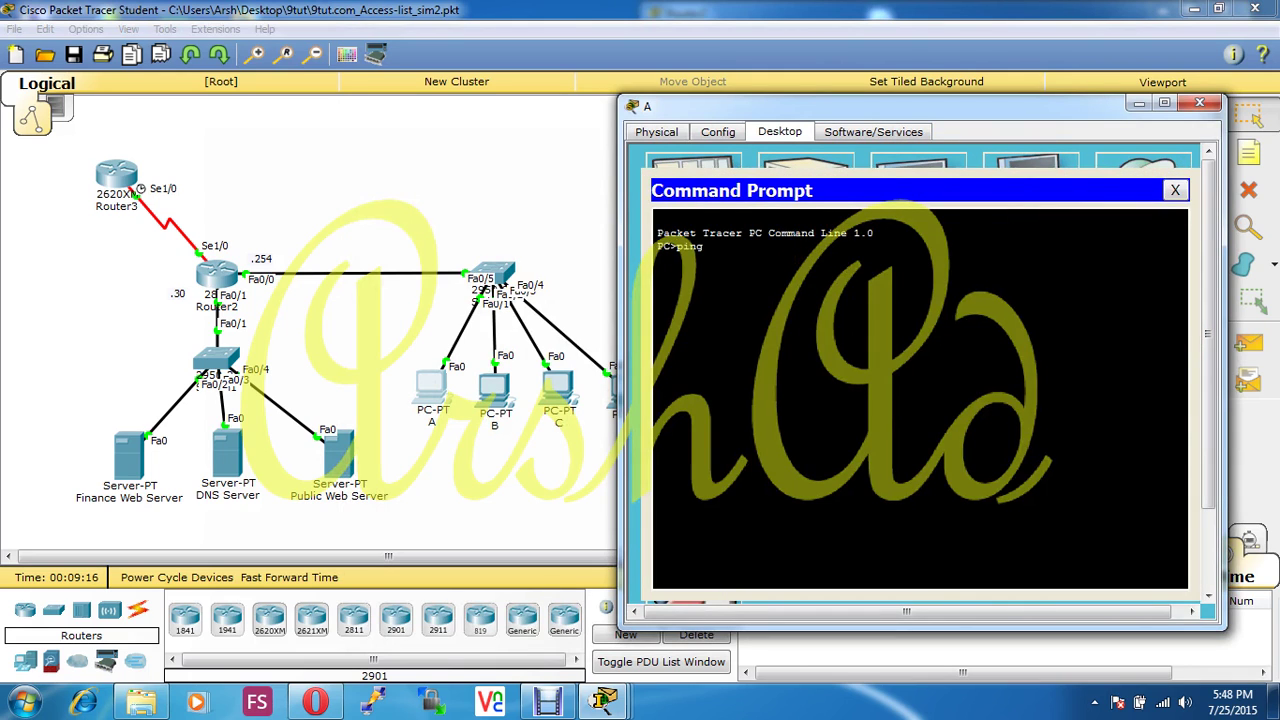
right_click(796, 260)
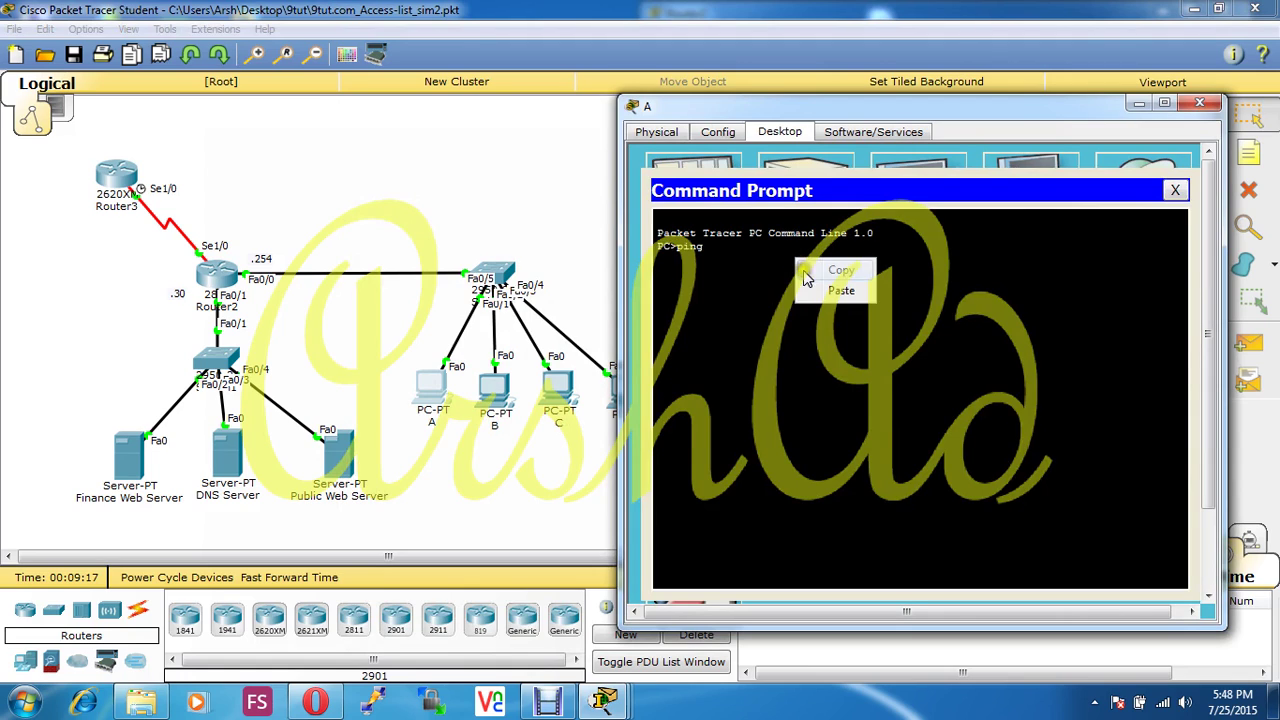
click(816, 291)
key(Return)
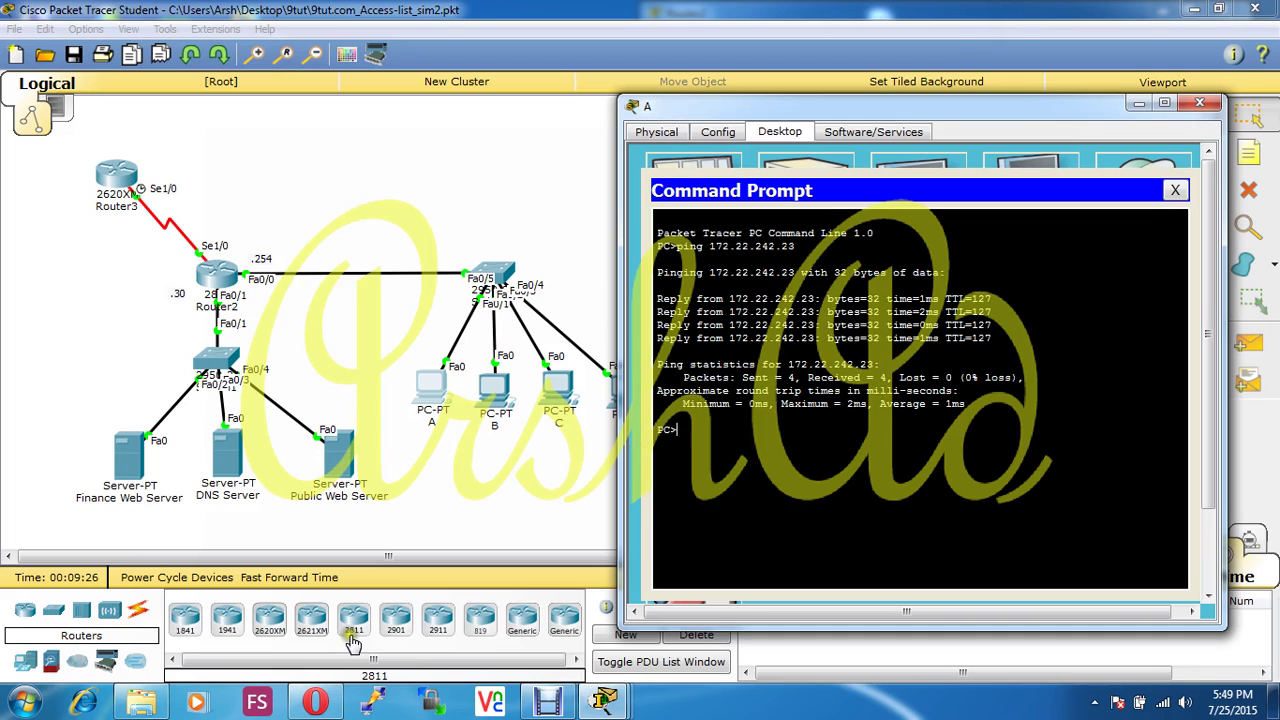
click(315, 702)
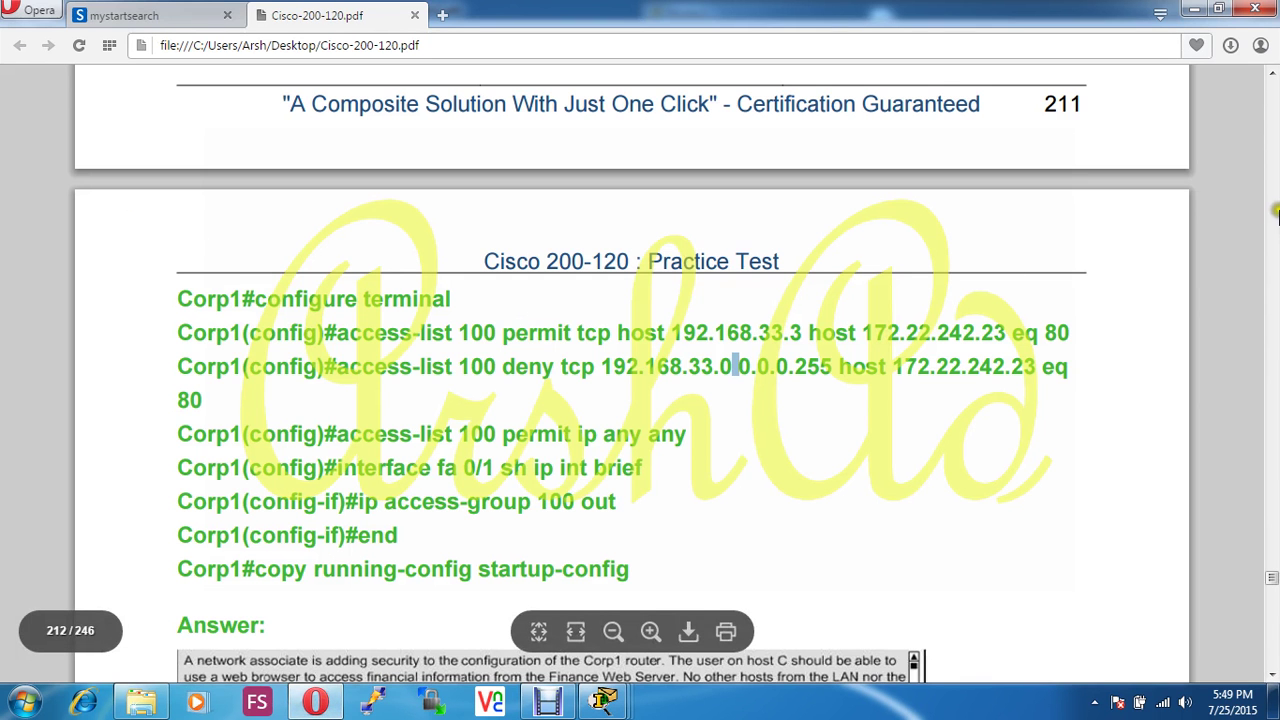
Step: Scroll the PDF up from page 212 to the Corp1 task text on page 211
drag(1273, 84, 1273, 84)
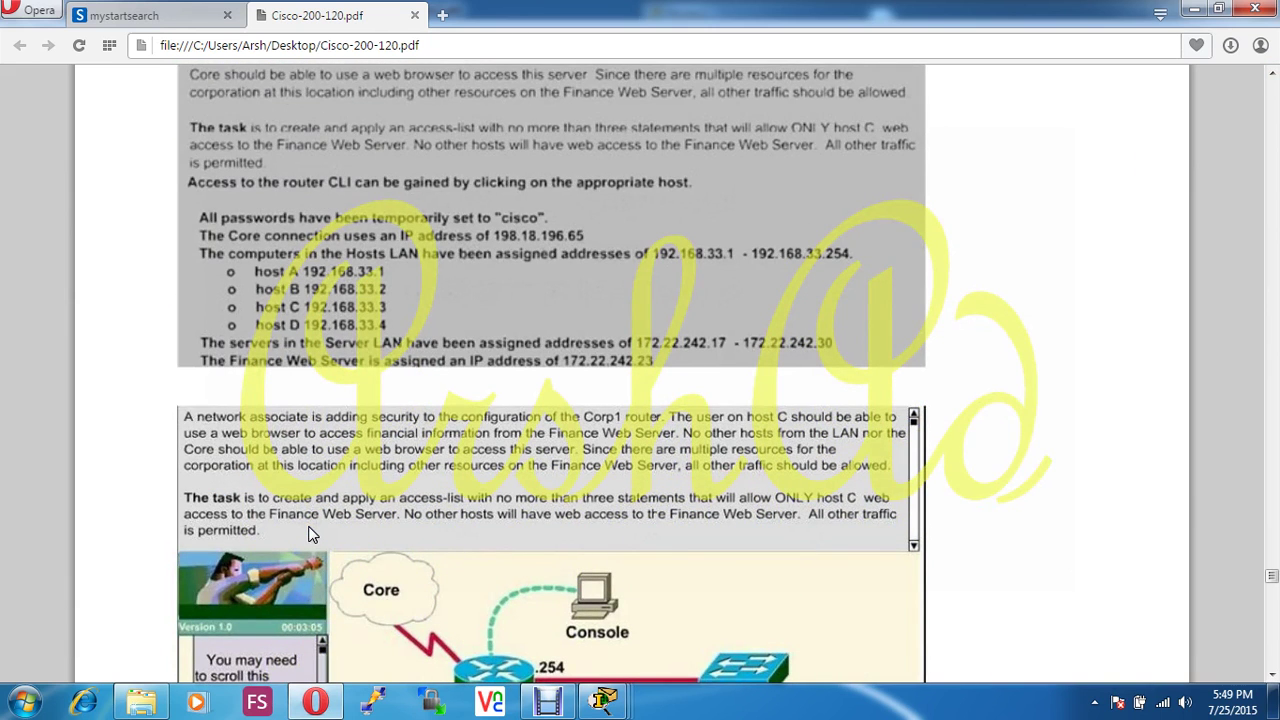
click(547, 703)
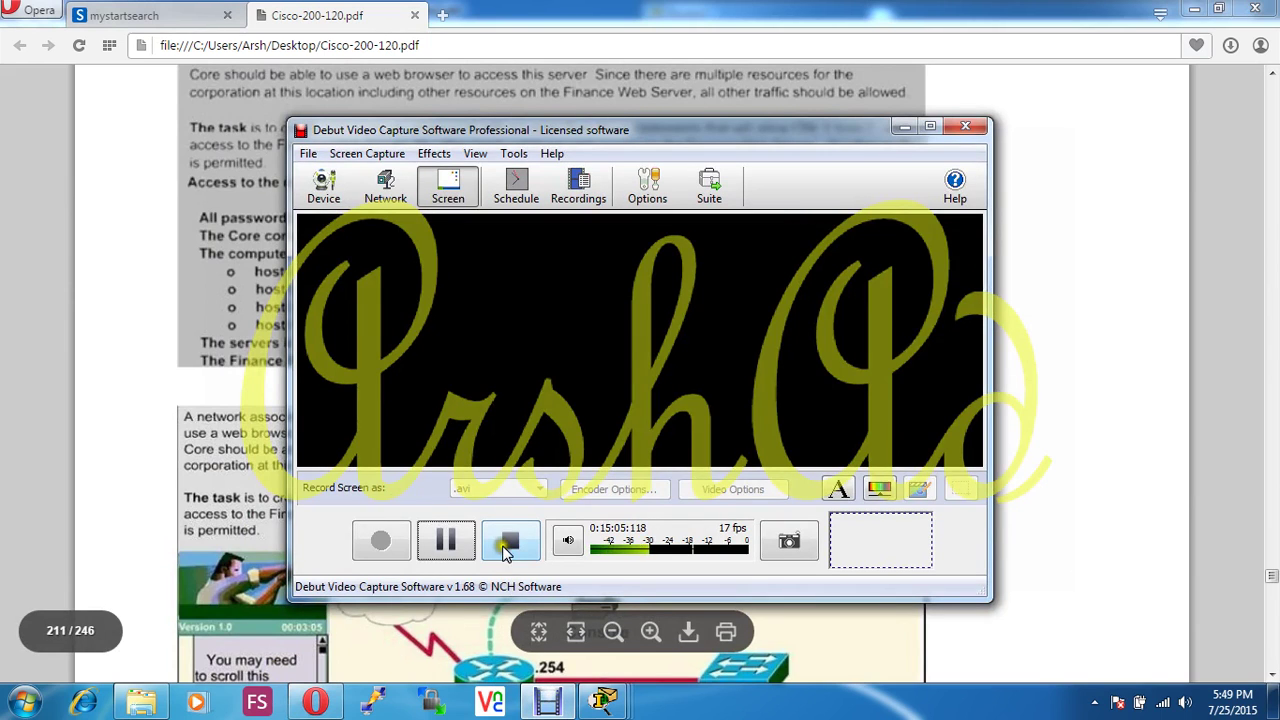